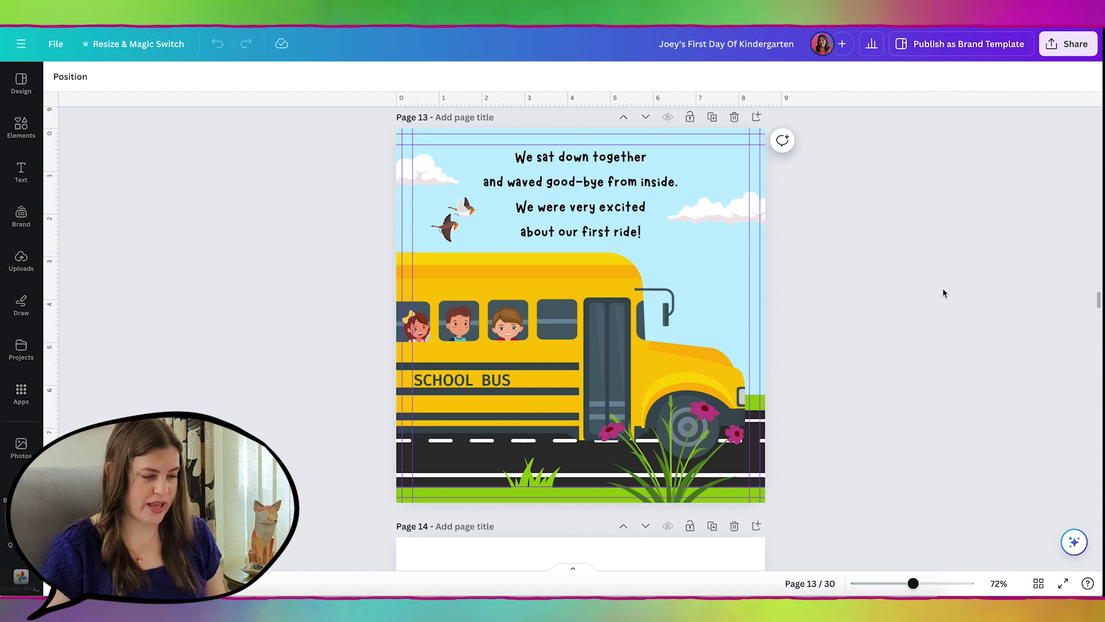
- Review the text on page 14 and the blank page 15 to plan the illustrations
scroll(701, 314, "down", 5)
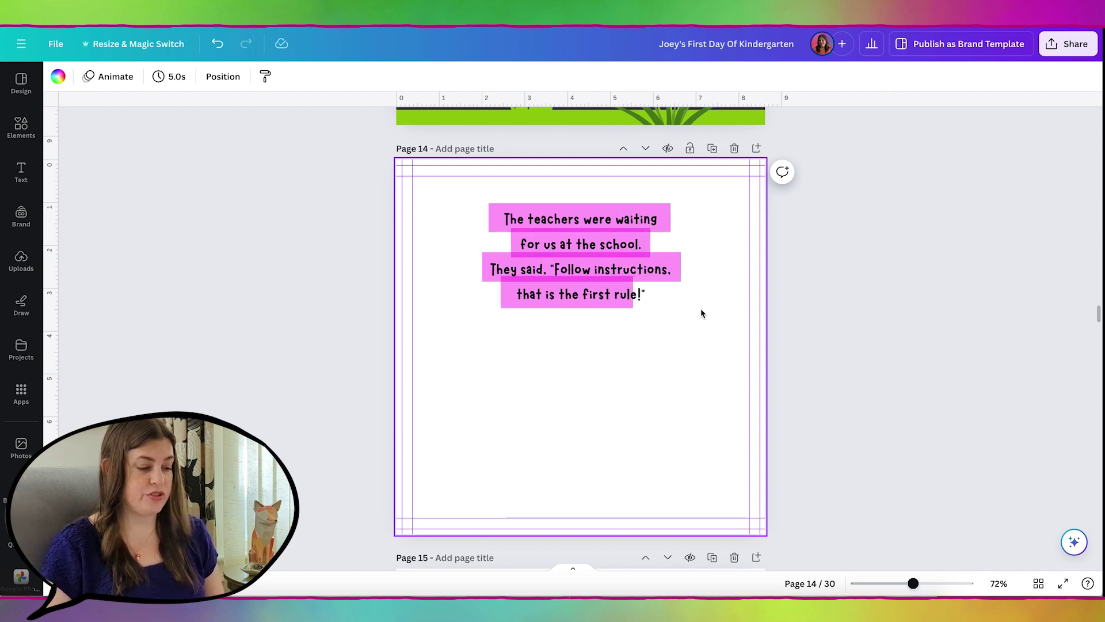
scroll(702, 313, "down", 1)
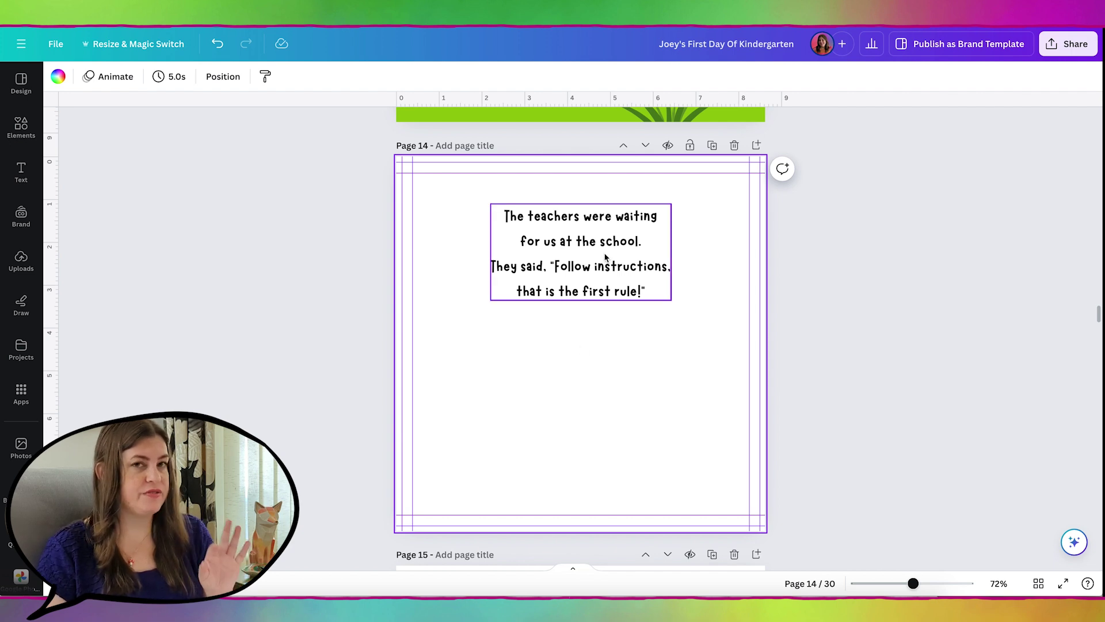
scroll(604, 318, "down", 8)
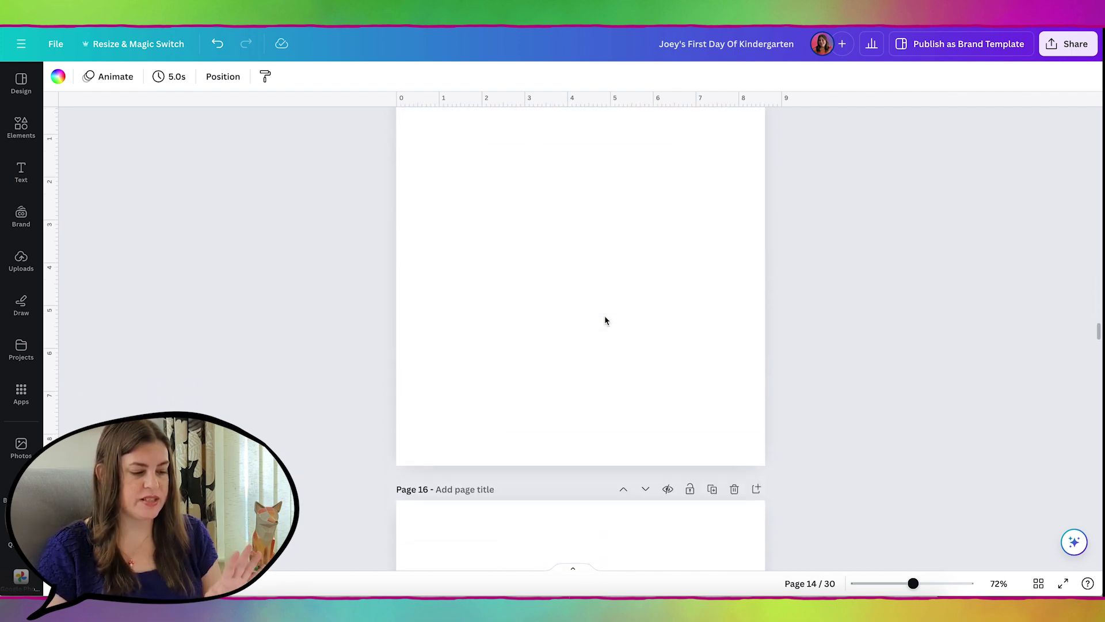
scroll(605, 320, "up", 6)
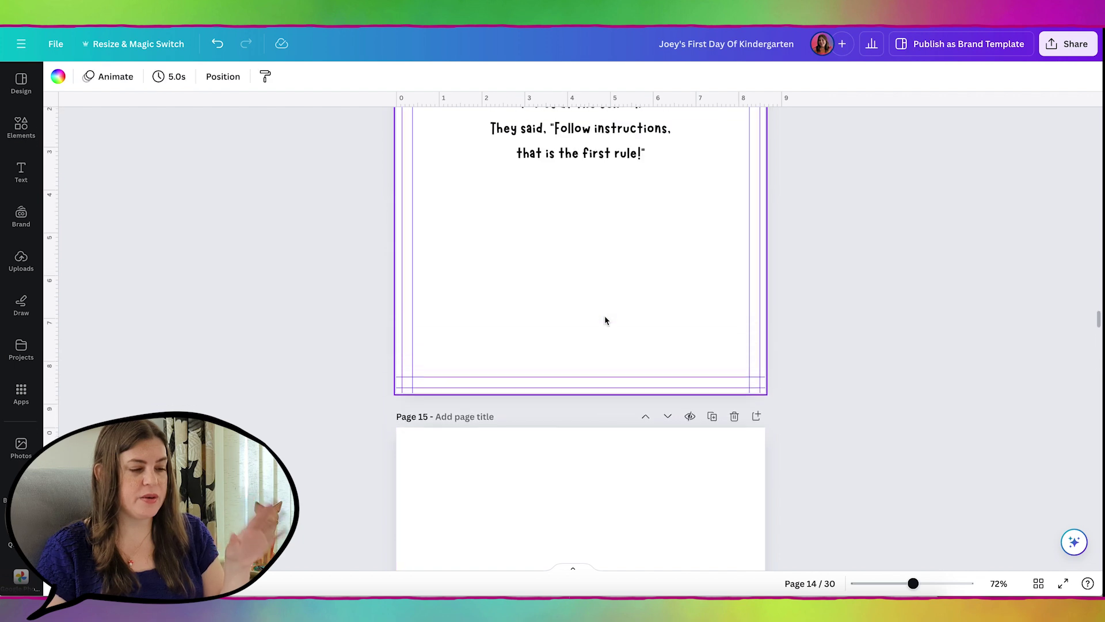
scroll(605, 320, "up", 1)
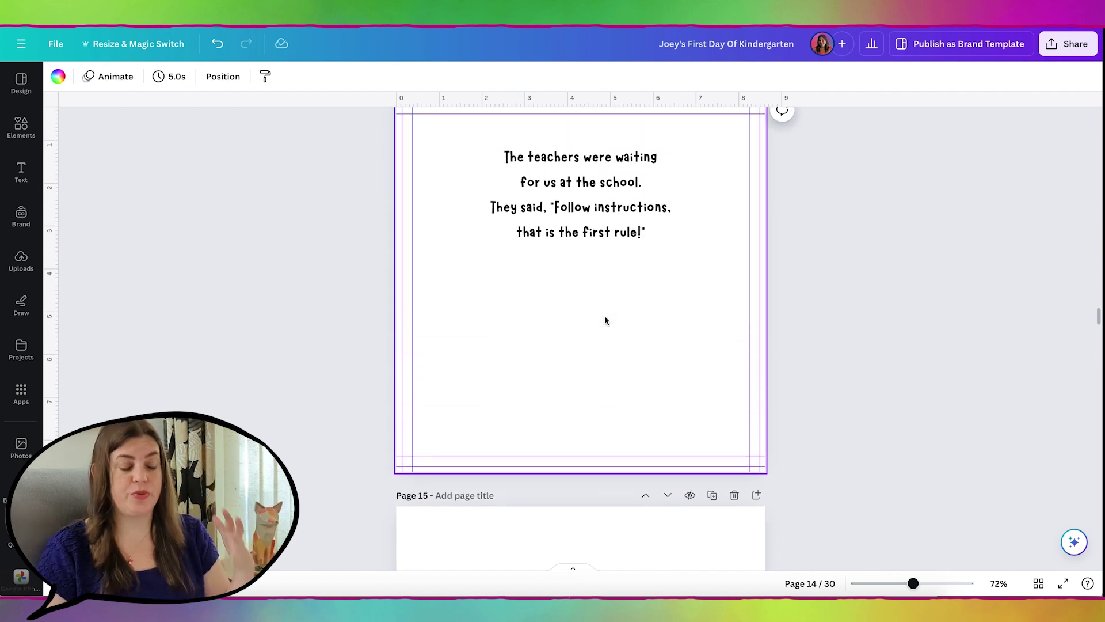
scroll(570, 326, "down", 6)
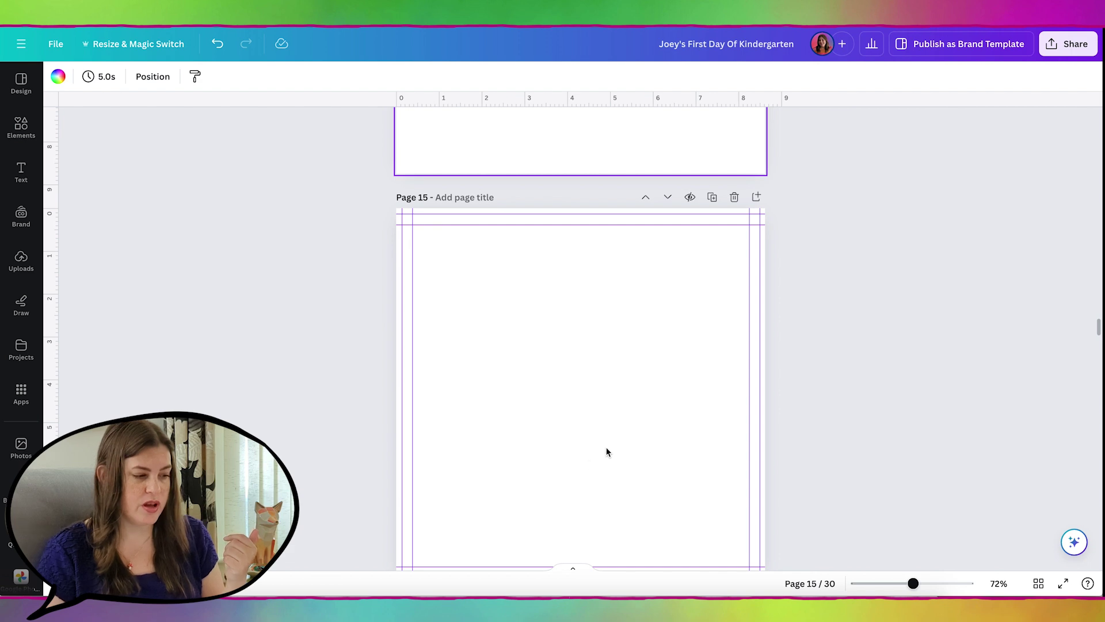
scroll(593, 394, "up", 6)
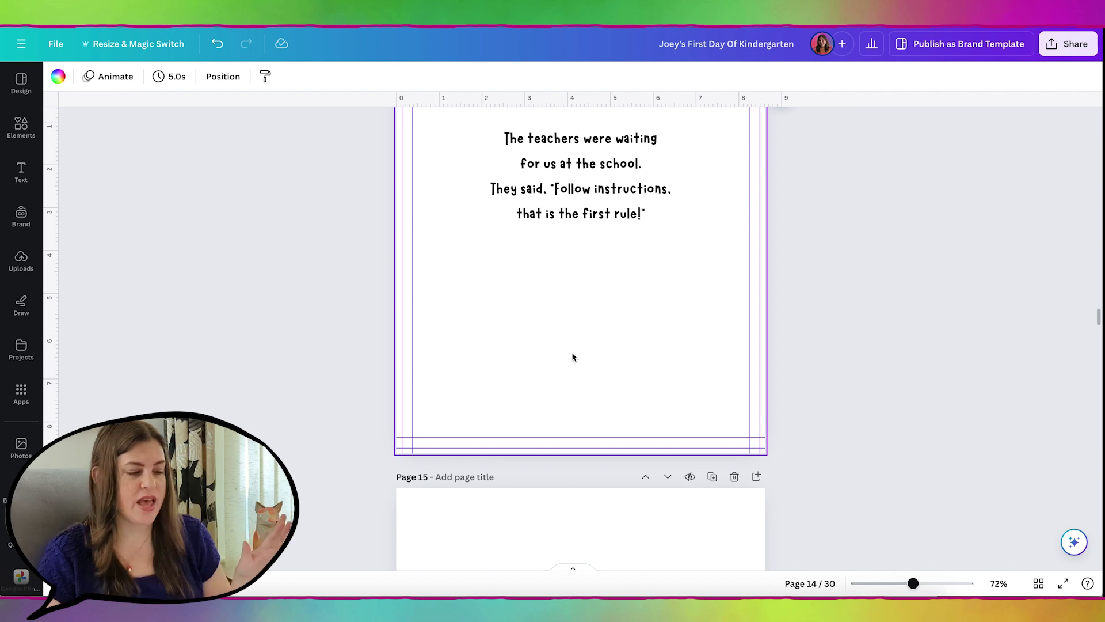
scroll(573, 357, "up", 1)
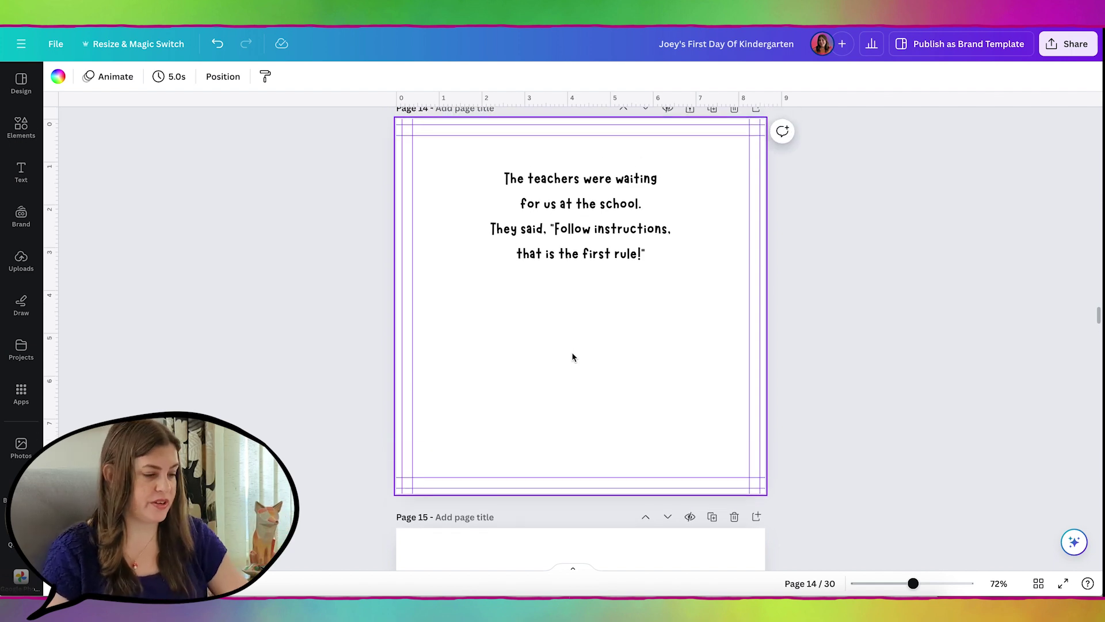
- Search the elements for "school" graphics and try a yellow school building on page 14, then remove it
left_click(19, 129)
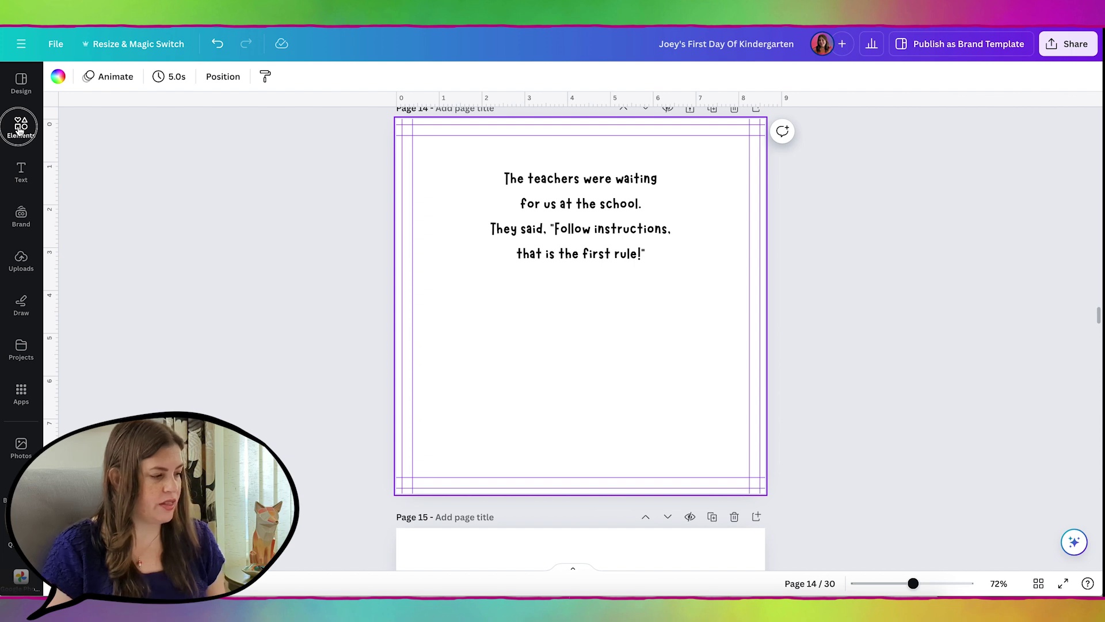
type("school")
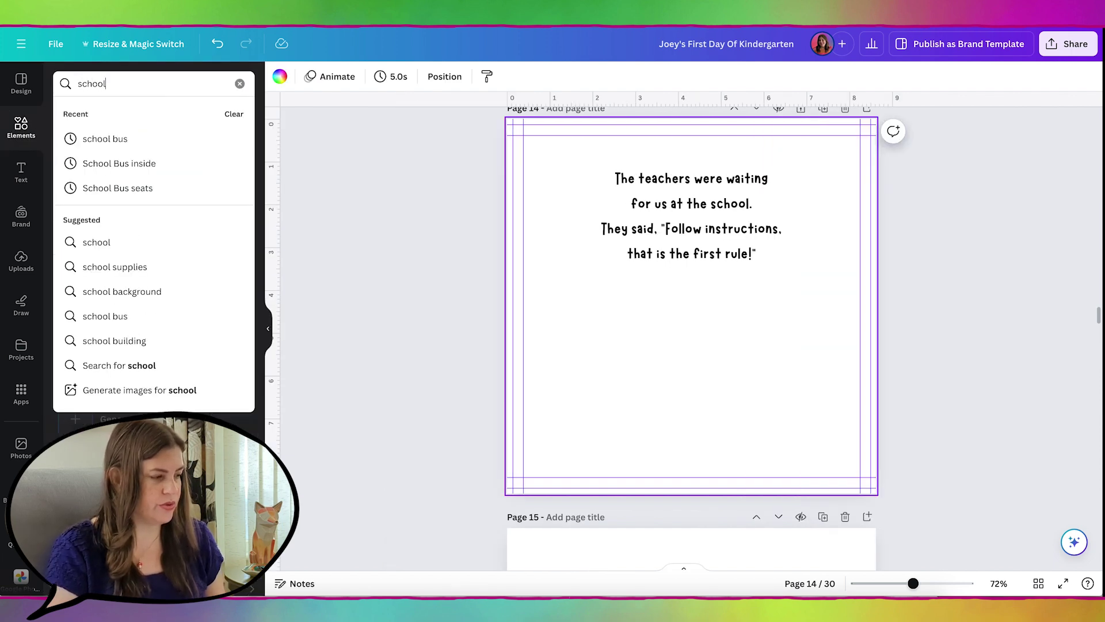
key("Return")
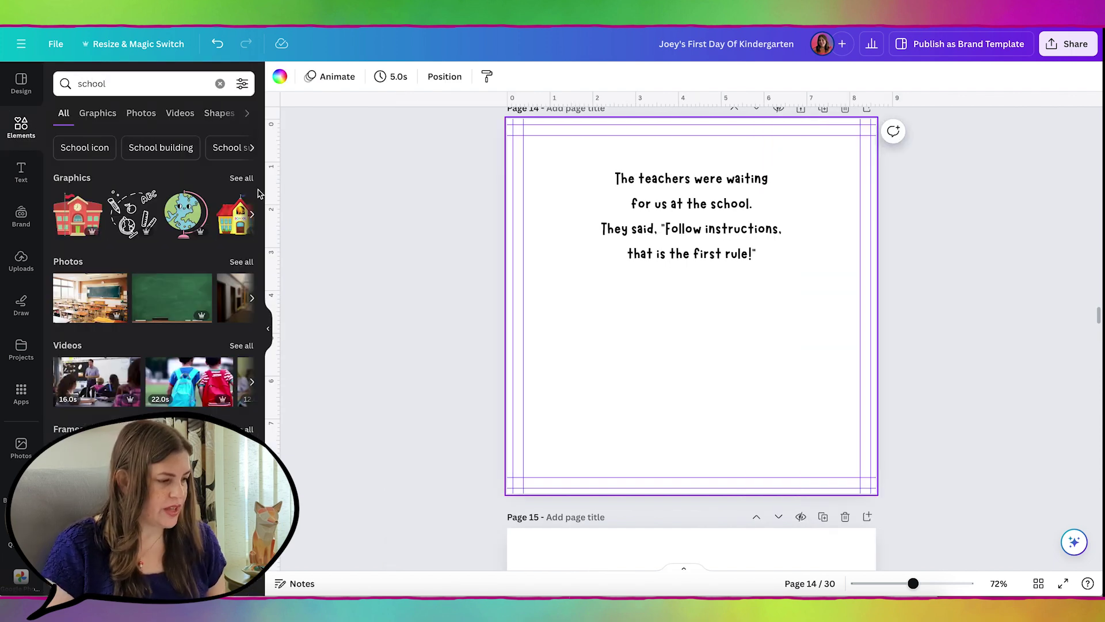
left_click(241, 178)
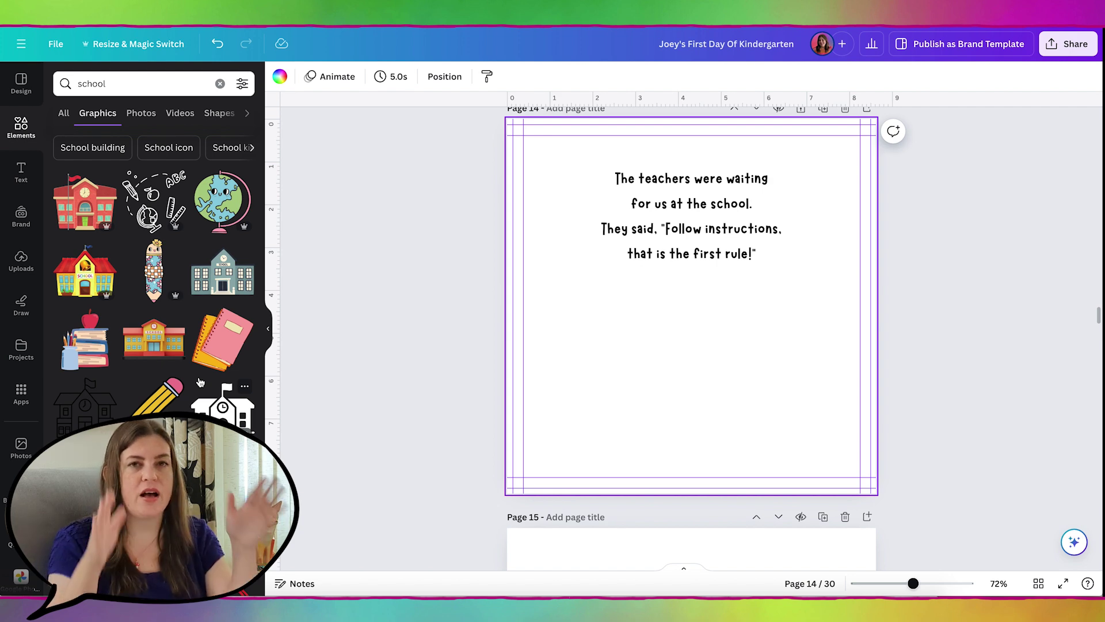
left_click(85, 202)
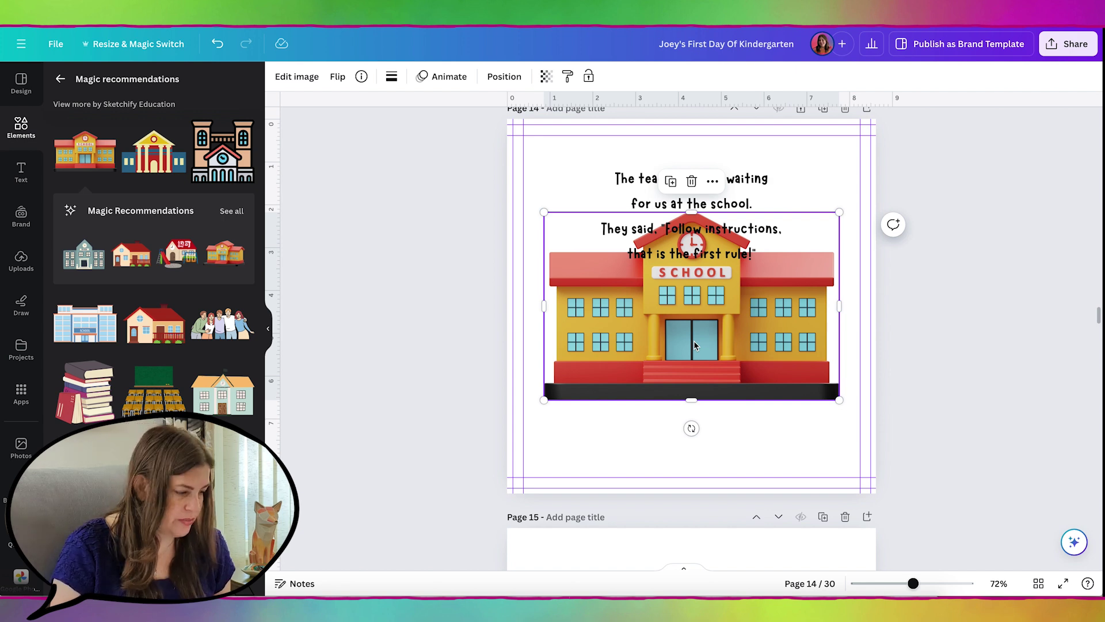
key("Delete")
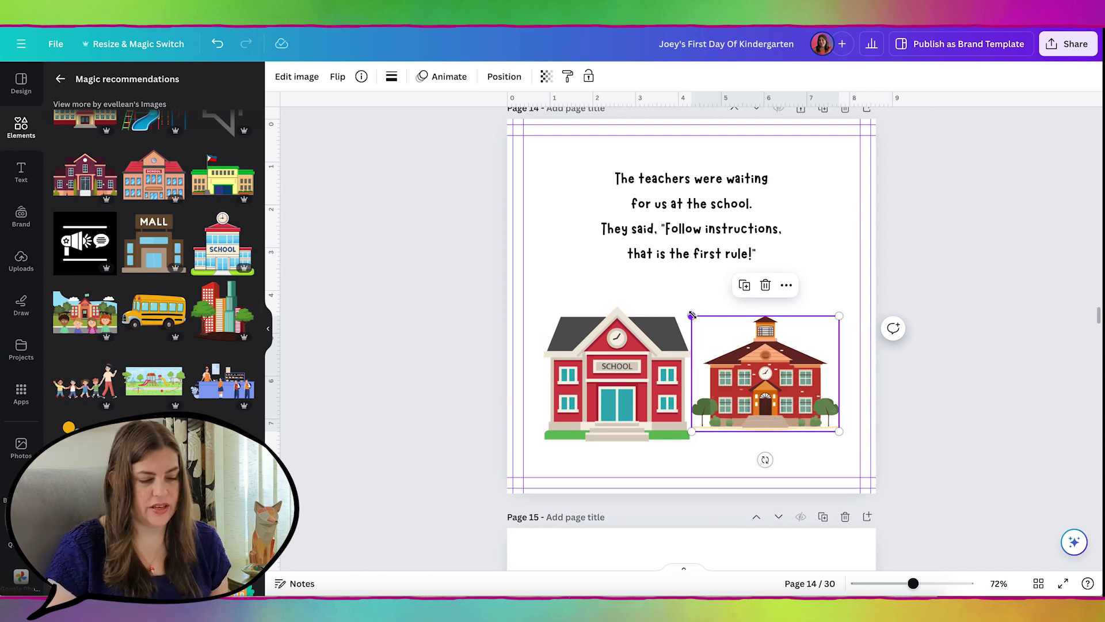
- Enlarge the brown-roofed school and arrange it beside the gray-roofed school below page 14's text for comparison
left_click_drag(692, 316, 623, 262)
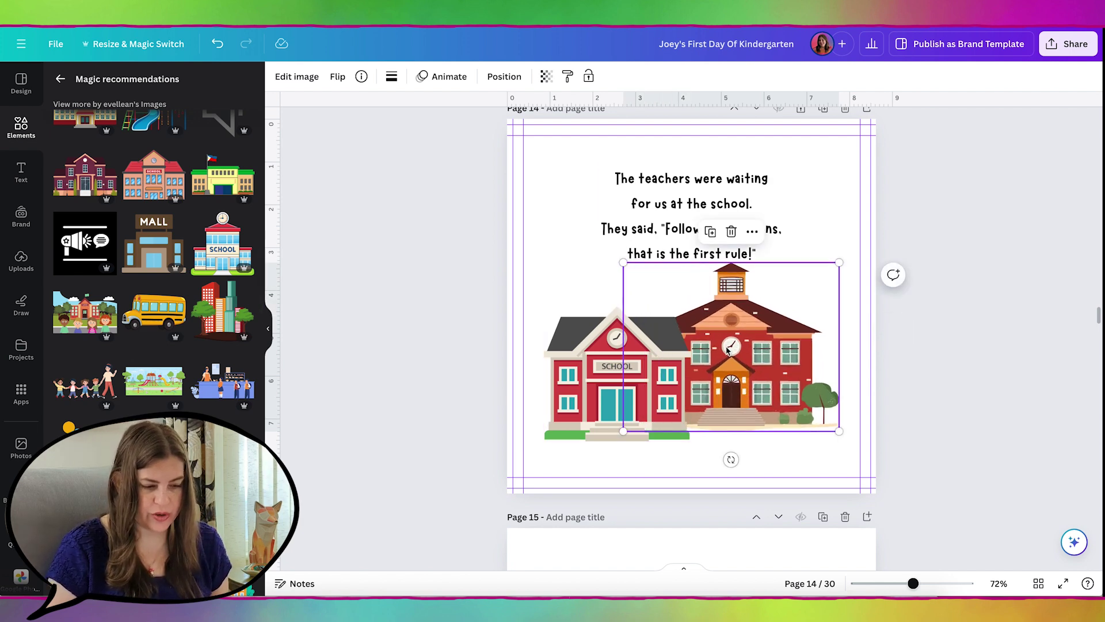
left_click_drag(728, 344, 768, 359)
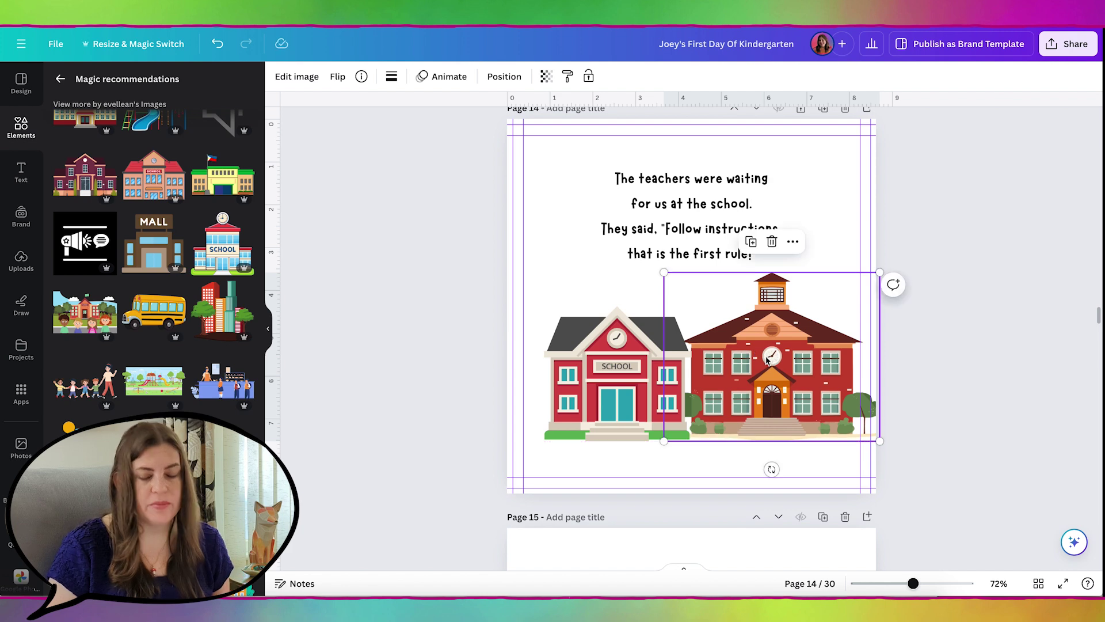
left_click_drag(605, 362, 585, 355)
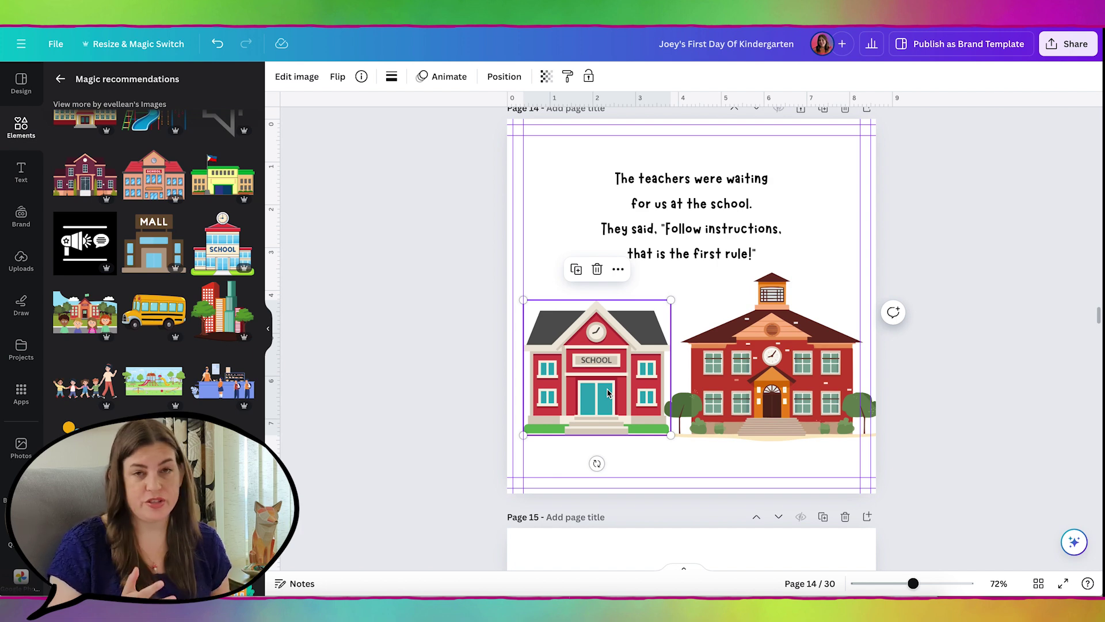
- Delete the brown-roofed school from page 14 and move the gray-roofed school to the middle of page 15
left_click(795, 397)
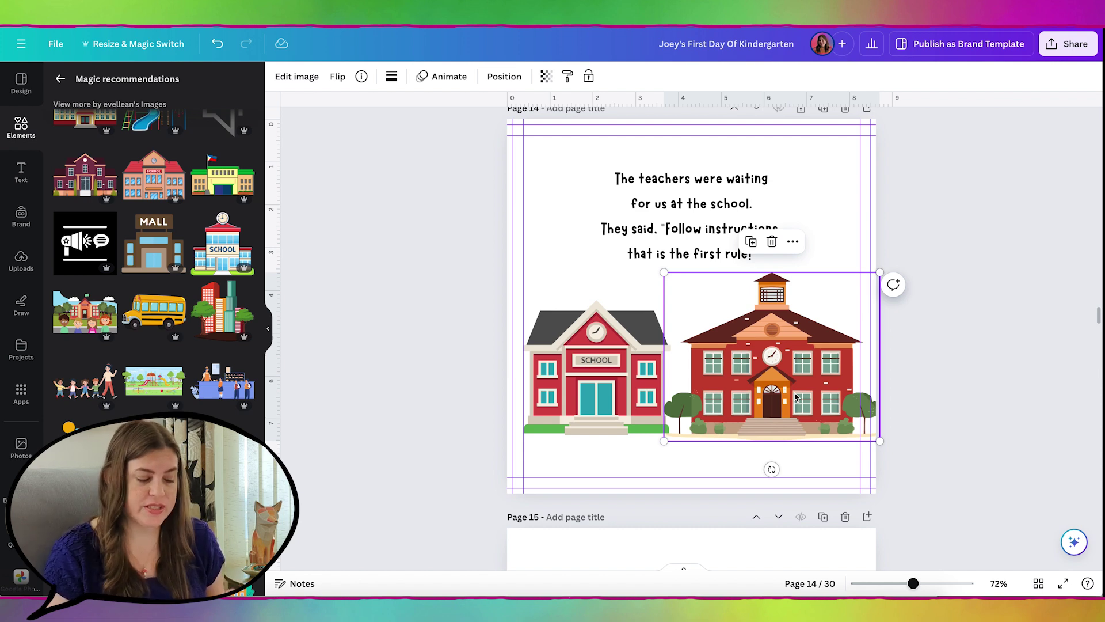
key("Delete")
left_click_drag(596, 374, 661, 516)
scroll(661, 516, "down", 3)
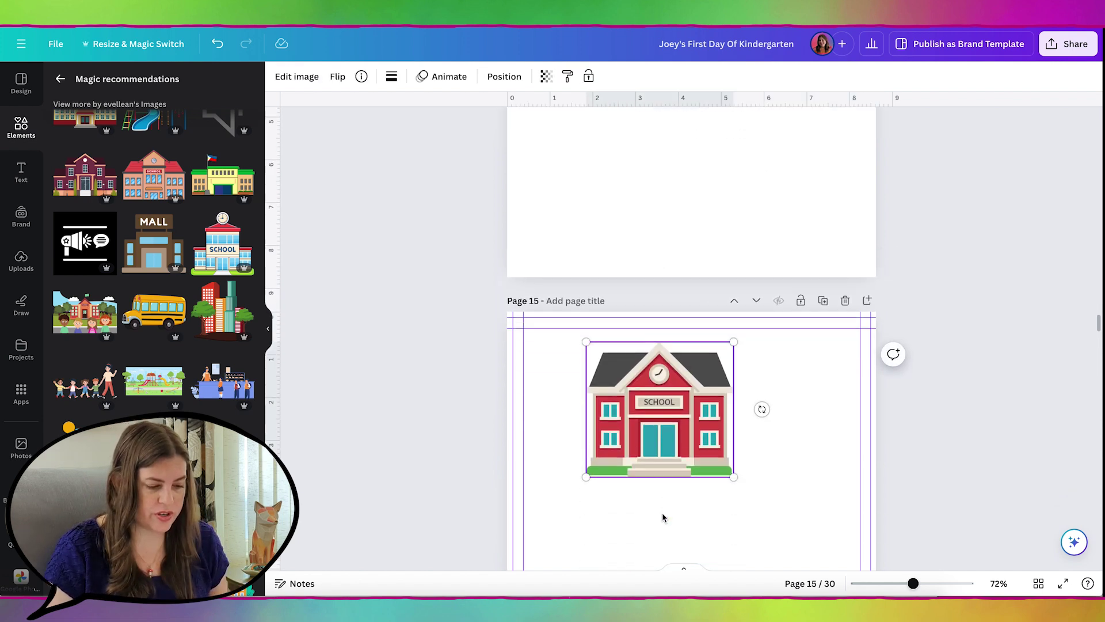
left_click_drag(671, 356, 702, 443)
scroll(702, 437, "down", 2)
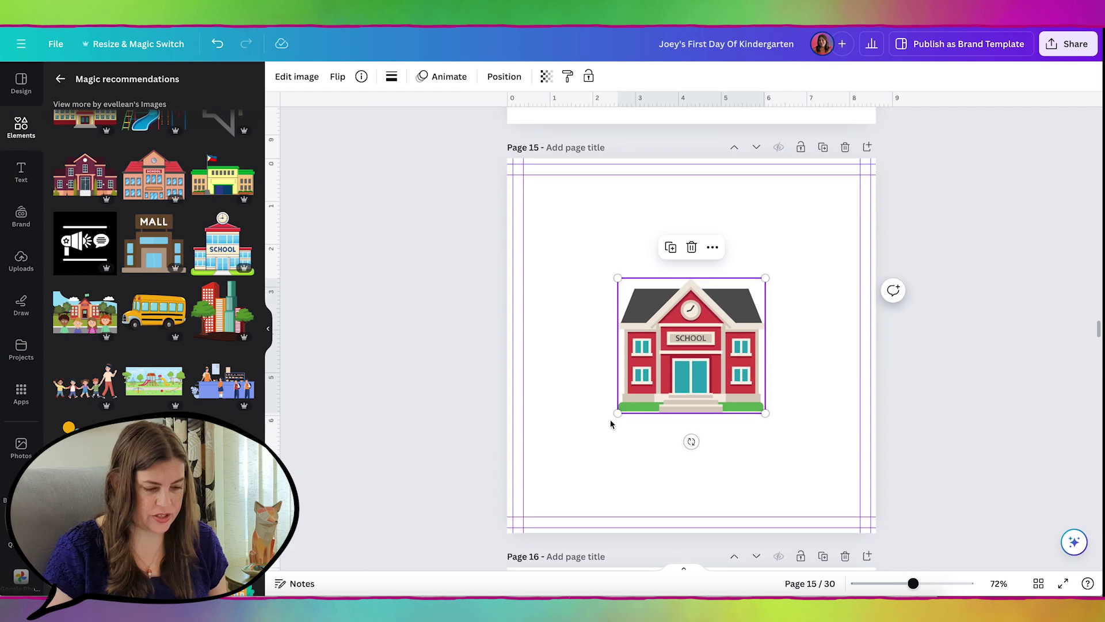
- Enlarge the school building to fill most of page 15's width and center it on the page
left_click_drag(617, 412, 554, 469)
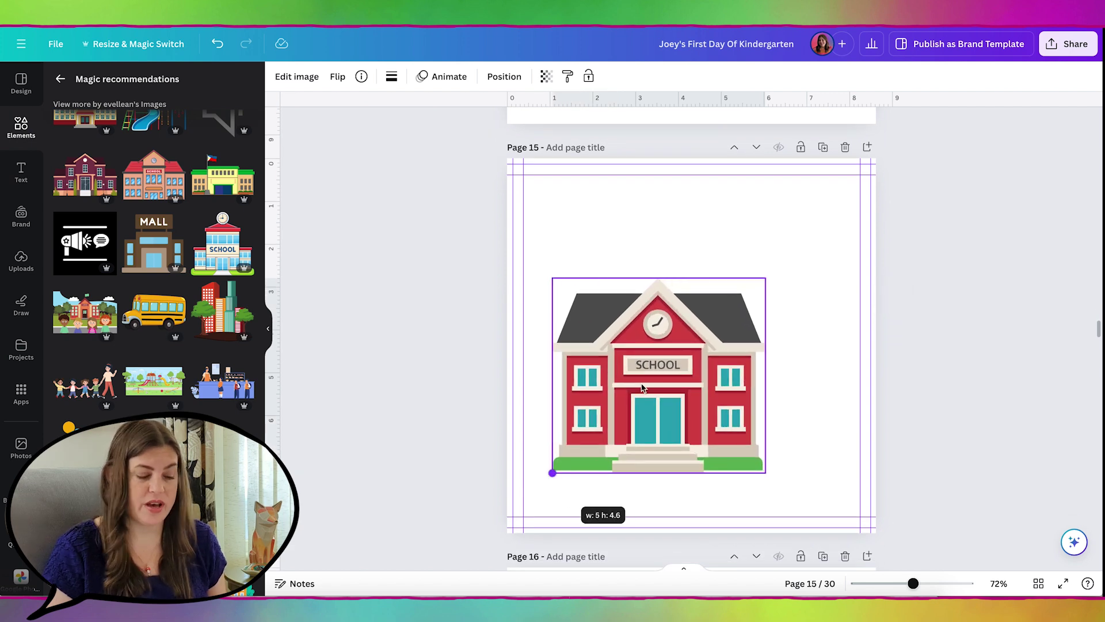
left_click_drag(668, 366, 698, 340)
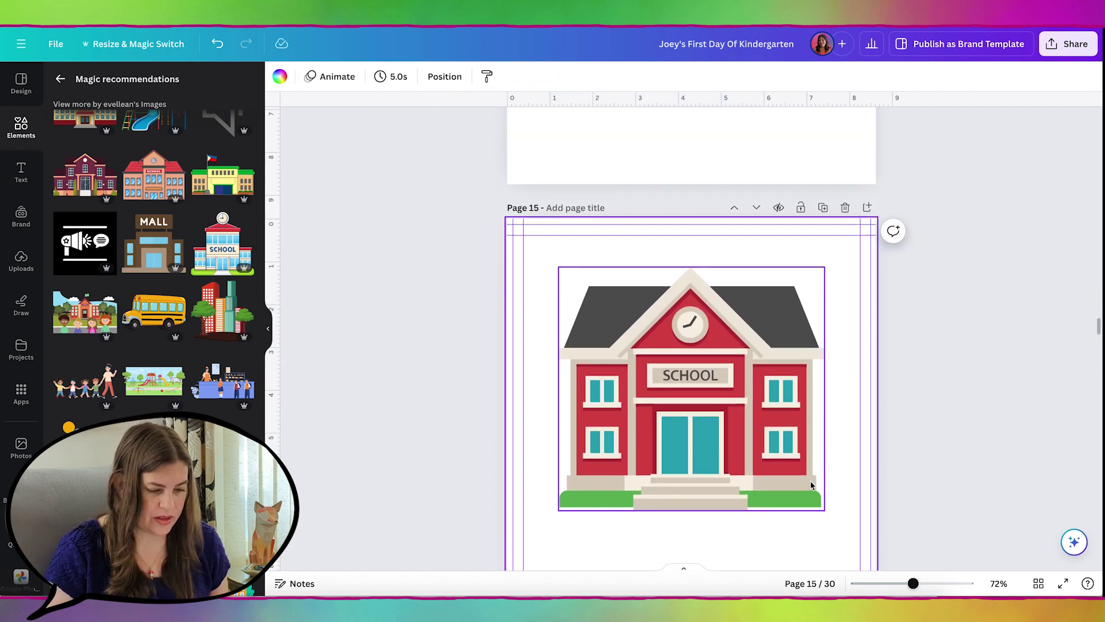
scroll(810, 482, "down", 2)
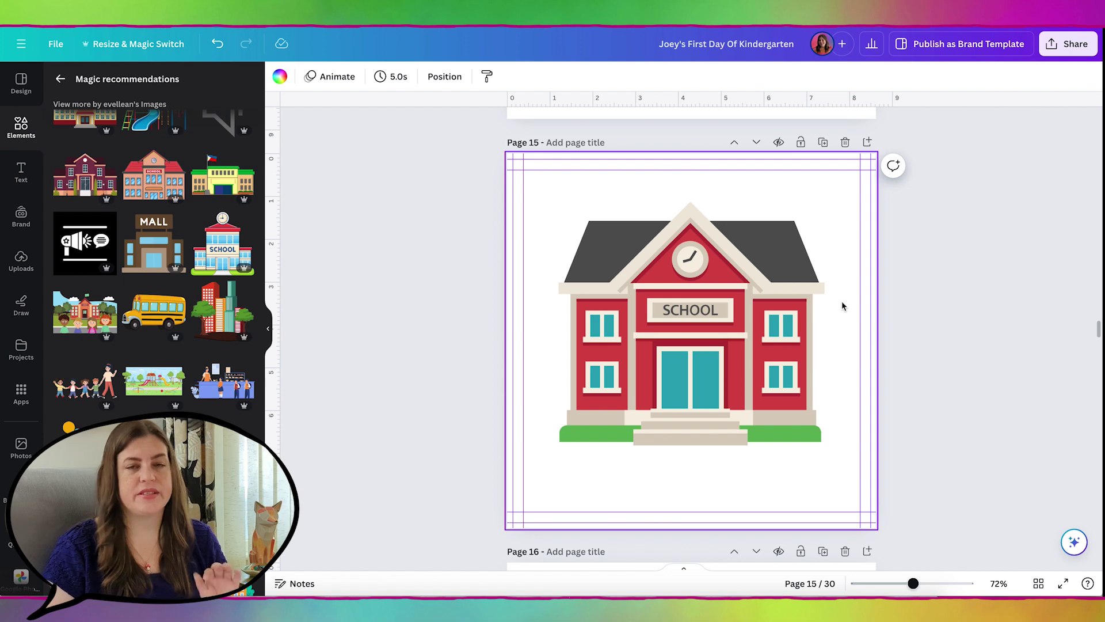
- Copy page 13's light blue background and paste it onto pages 14 and 15
scroll(842, 303, "up", 1)
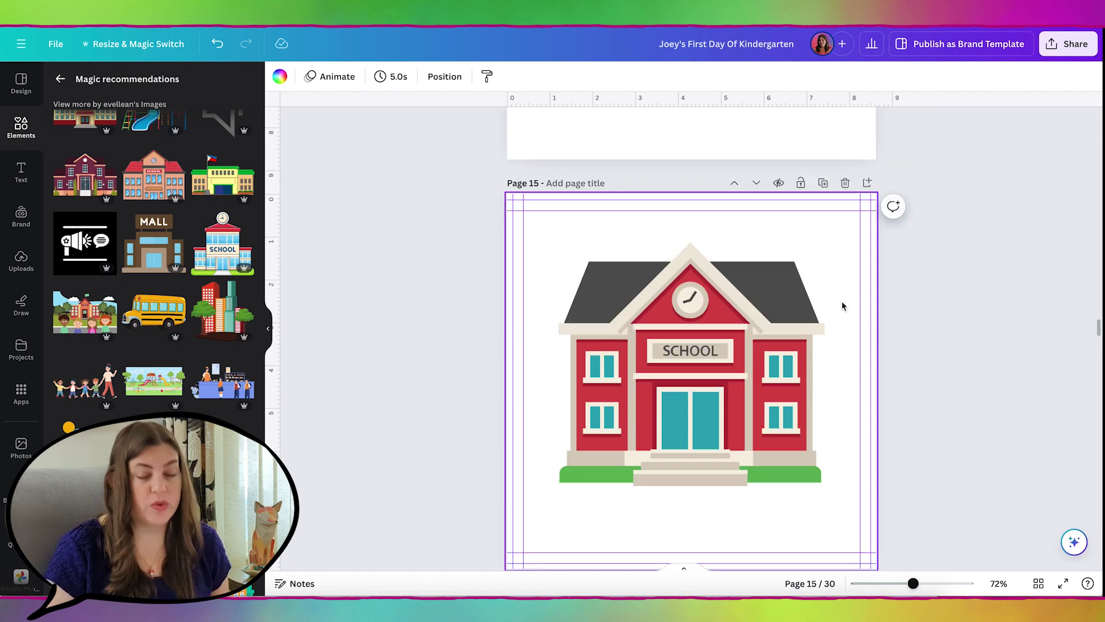
scroll(842, 304, "up", 15)
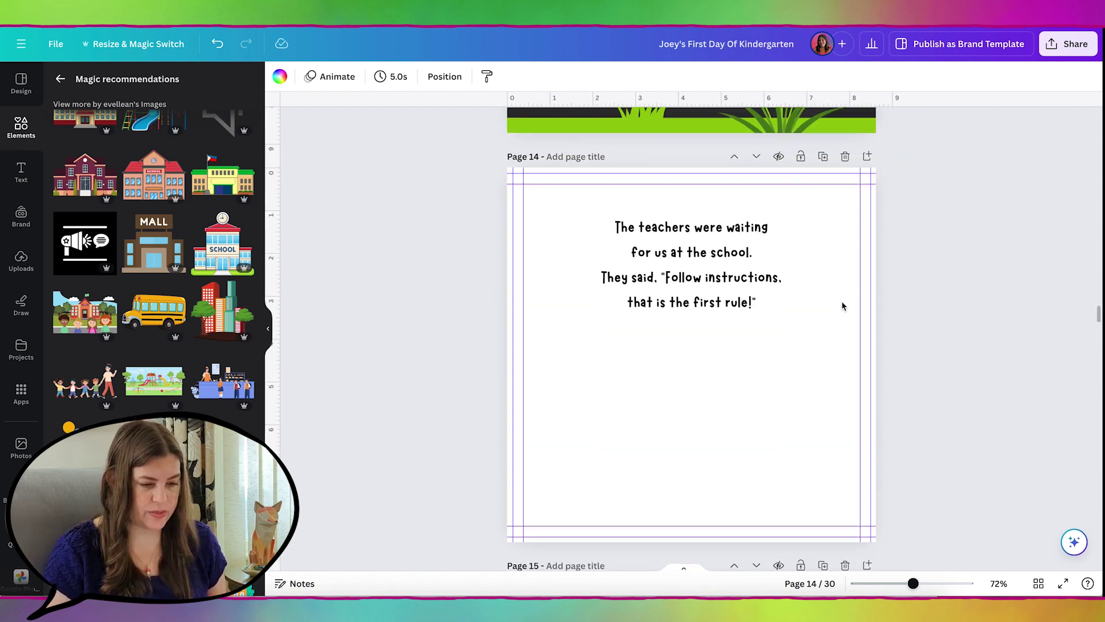
scroll(842, 305, "up", 1)
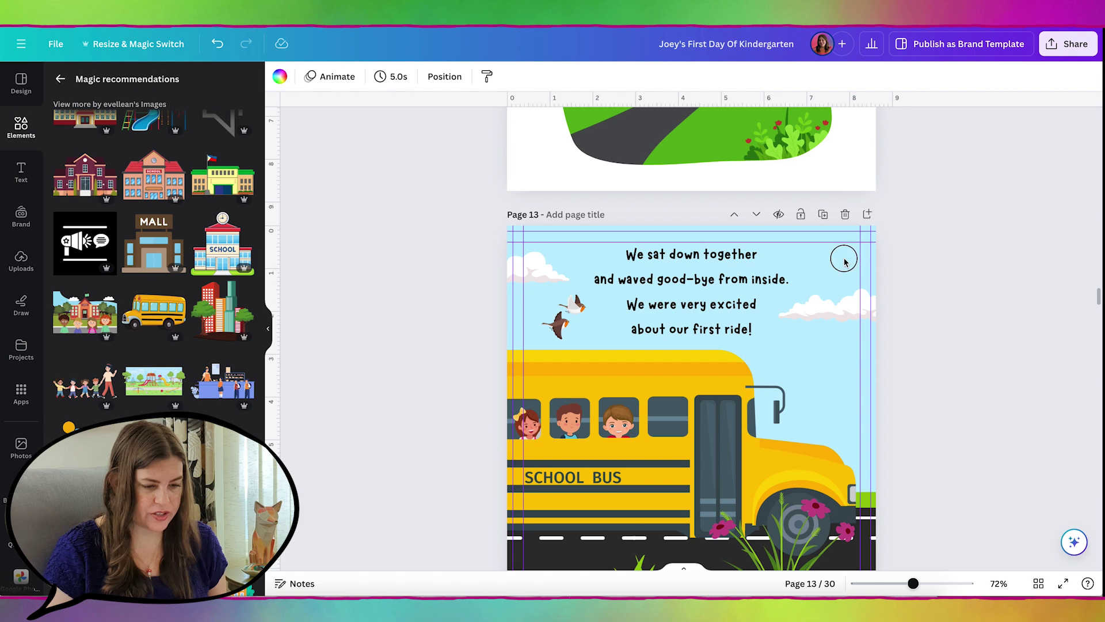
left_click(844, 258)
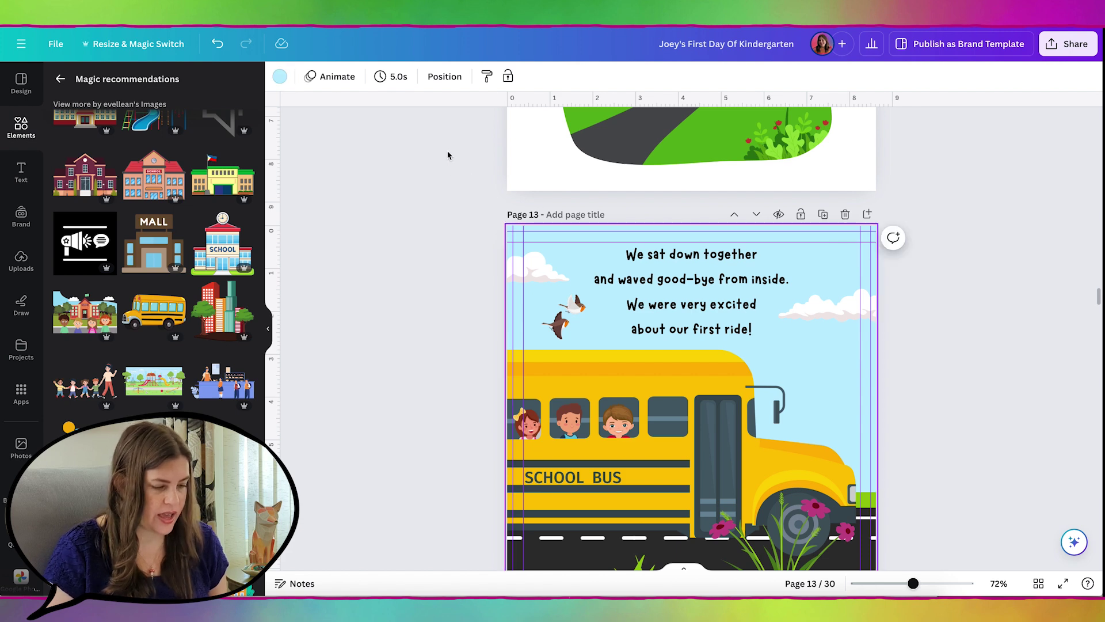
left_click(776, 252)
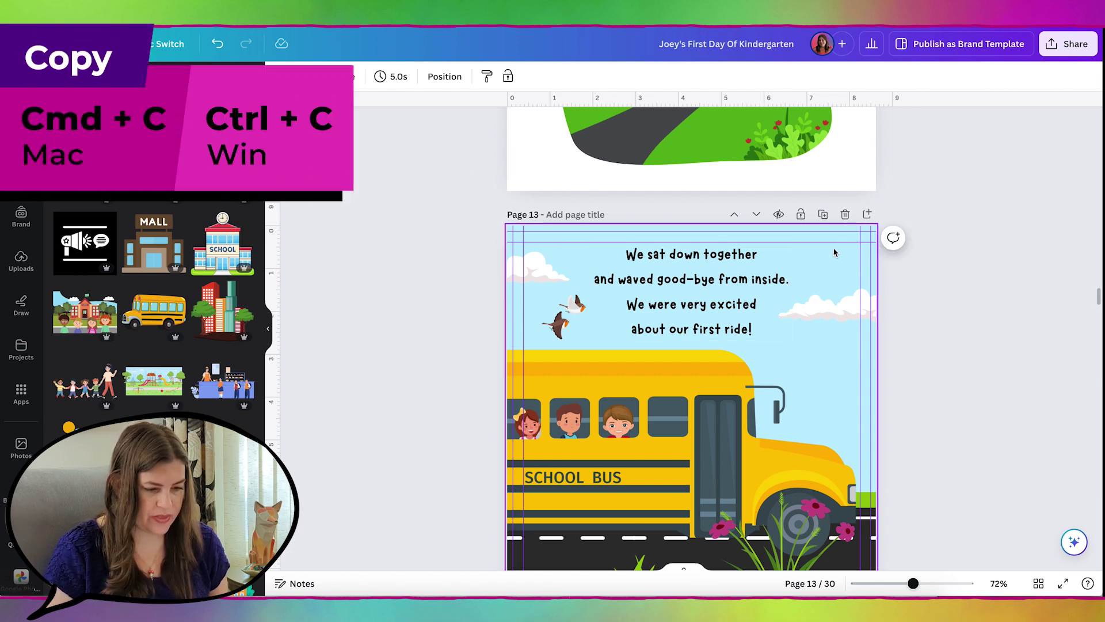
scroll(834, 251, "down", 10)
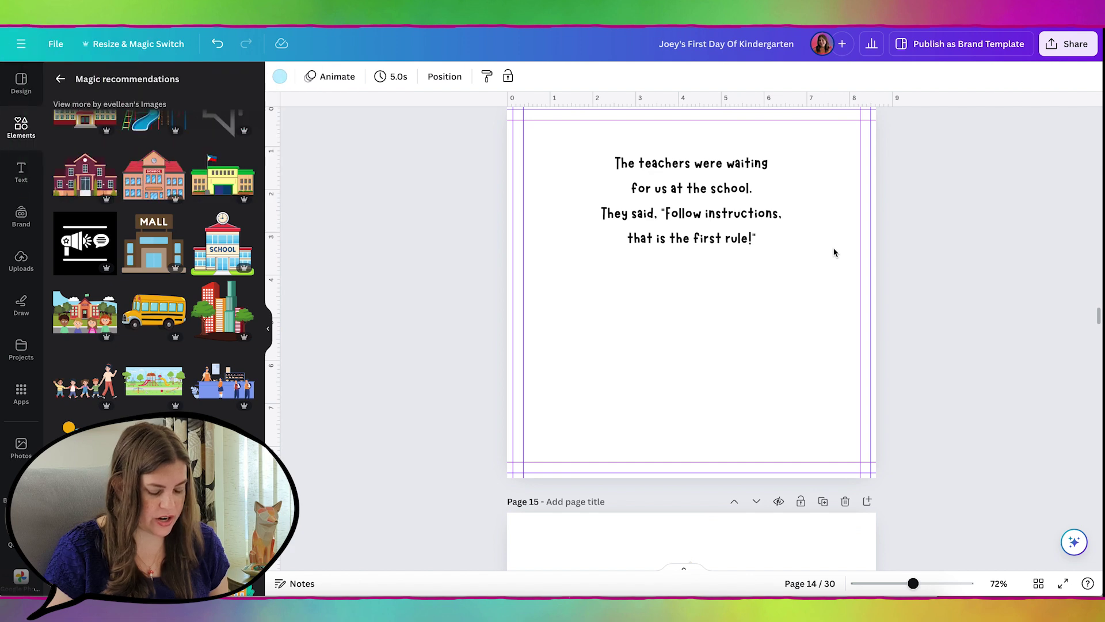
key("ctrl+v")
scroll(835, 252, "down", 8)
key("ctrl+v")
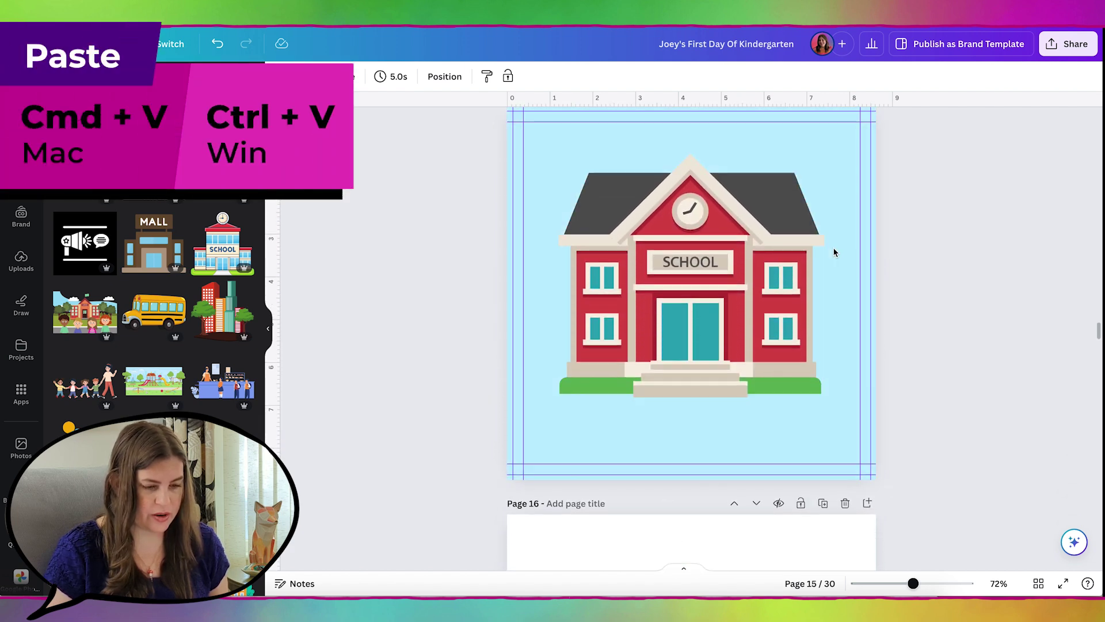
- Add a rectangle spanning the full width of page 15's lower edge as ground and send it behind the school
scroll(834, 251, "up", 2)
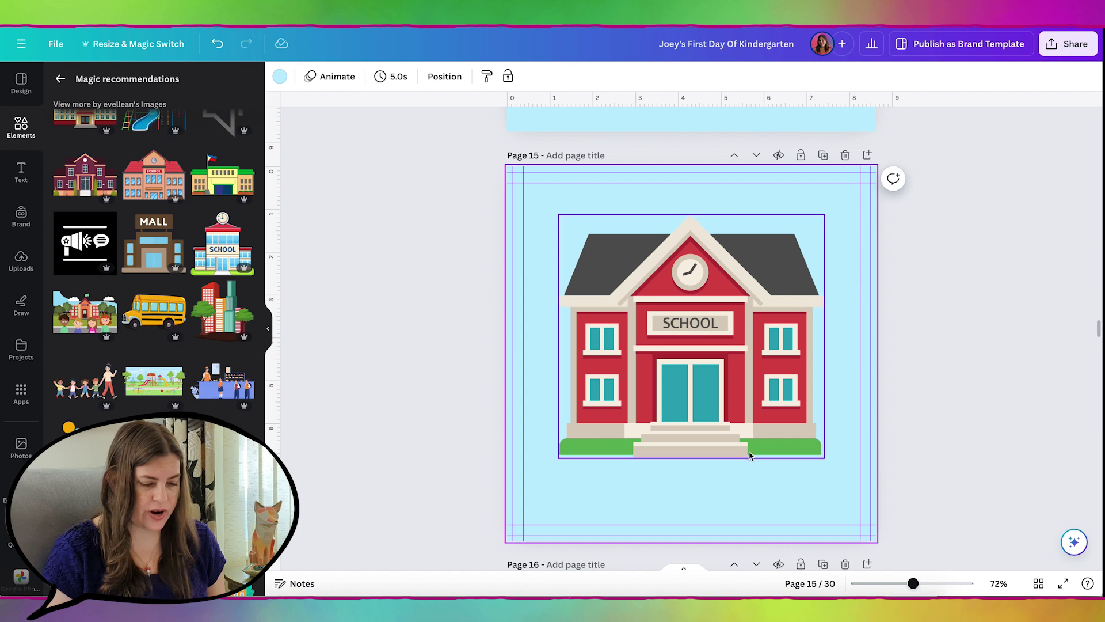
key("r")
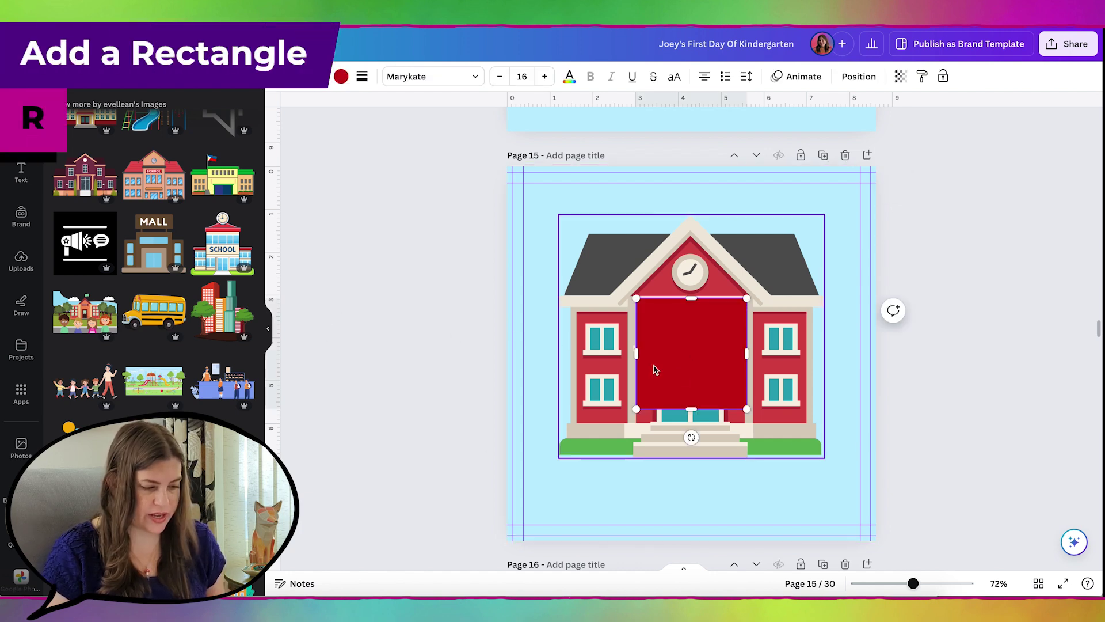
left_click_drag(665, 314, 537, 447)
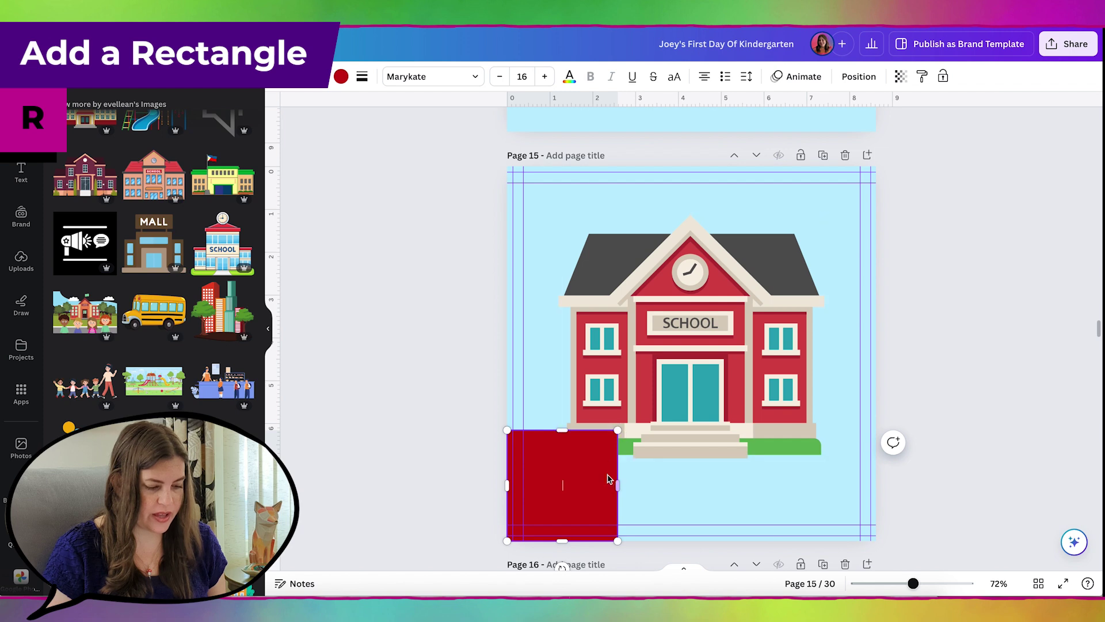
left_click_drag(617, 488, 874, 510)
key("ctrl+bracketleft")
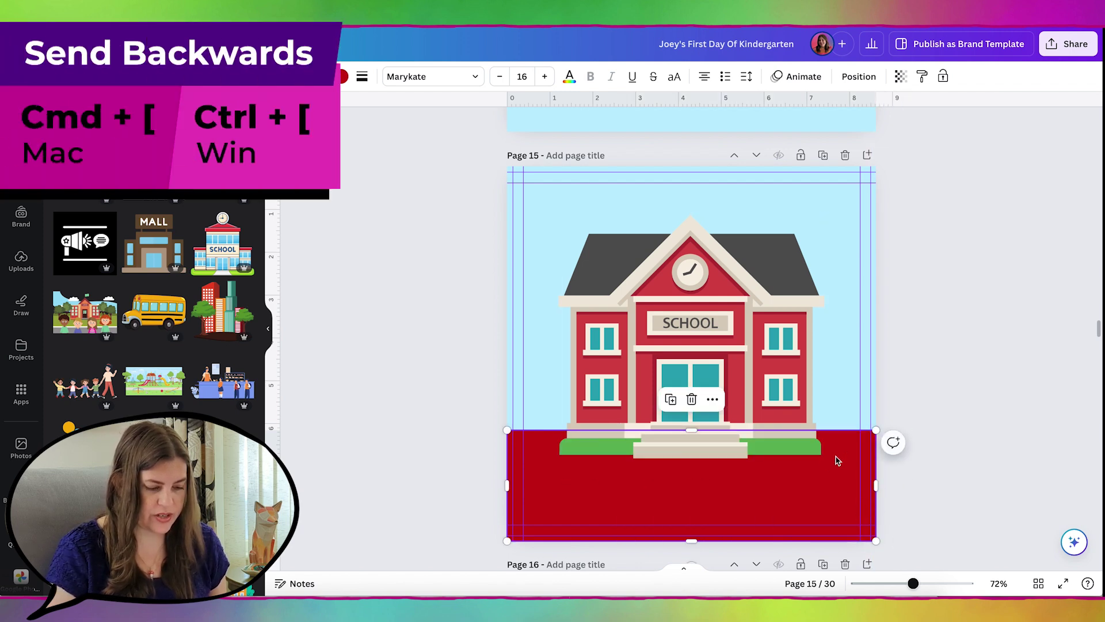
- Recolor page 15's ground rectangle with the green #60B559 sampled from the grass at the school's base
left_click(341, 76)
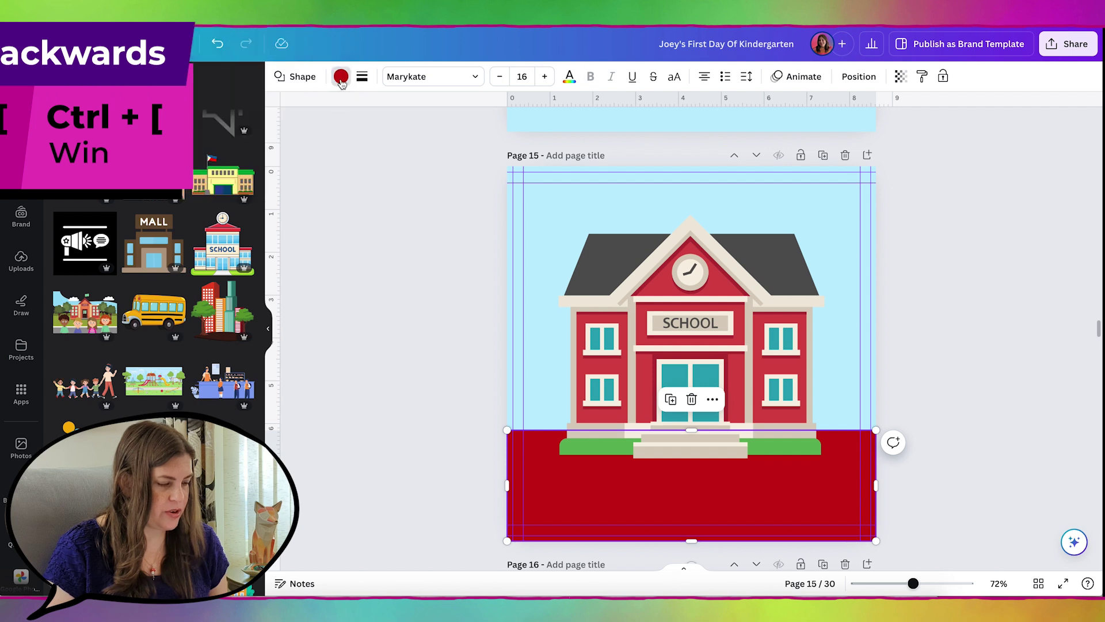
left_click(67, 151)
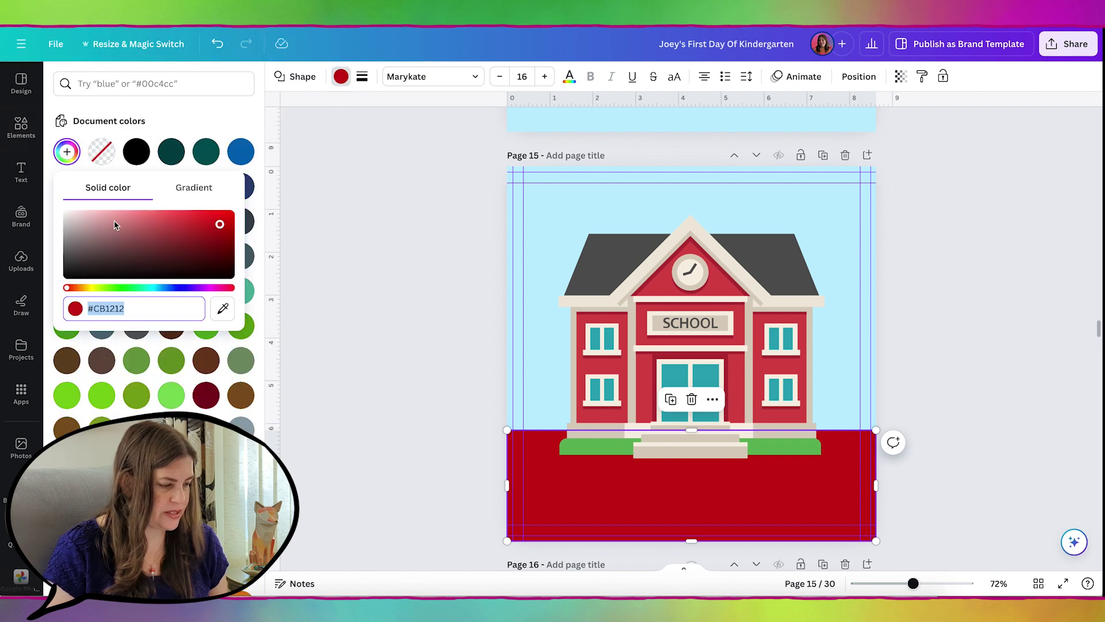
left_click(220, 306)
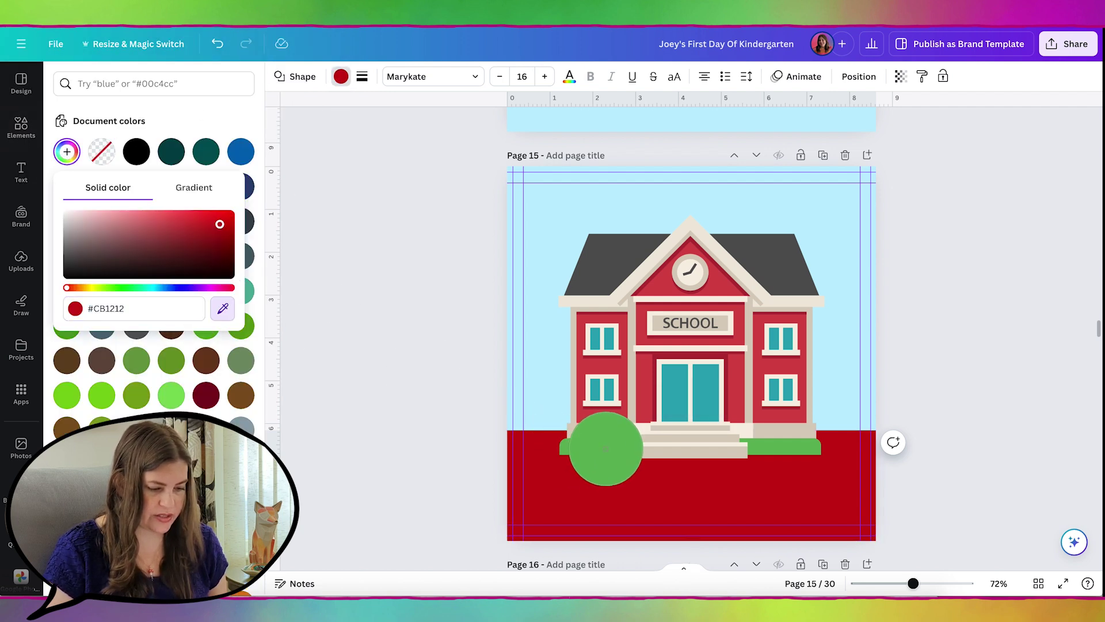
left_click(600, 451)
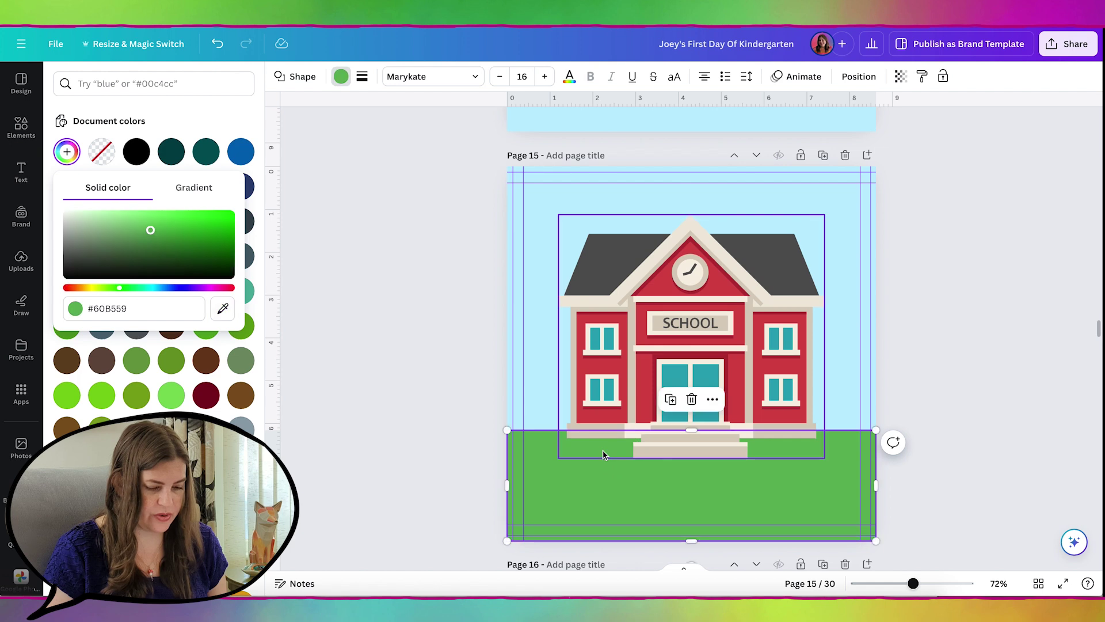
- Extend the green ground rectangle upward behind the school to about the top of the entrance doors
left_click(547, 491)
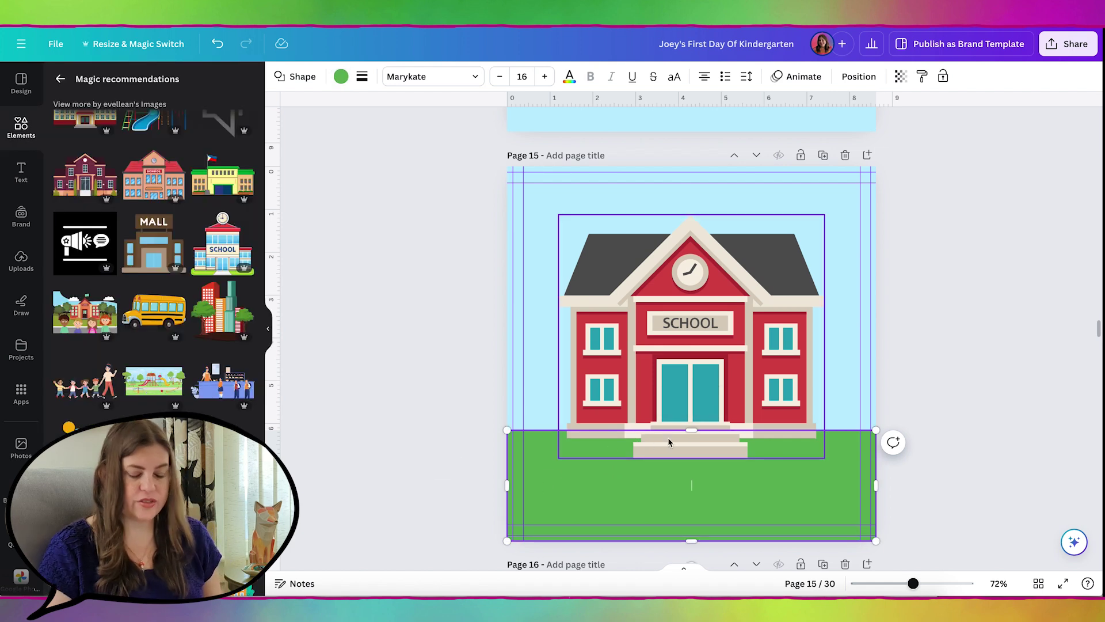
left_click_drag(691, 430, 690, 386)
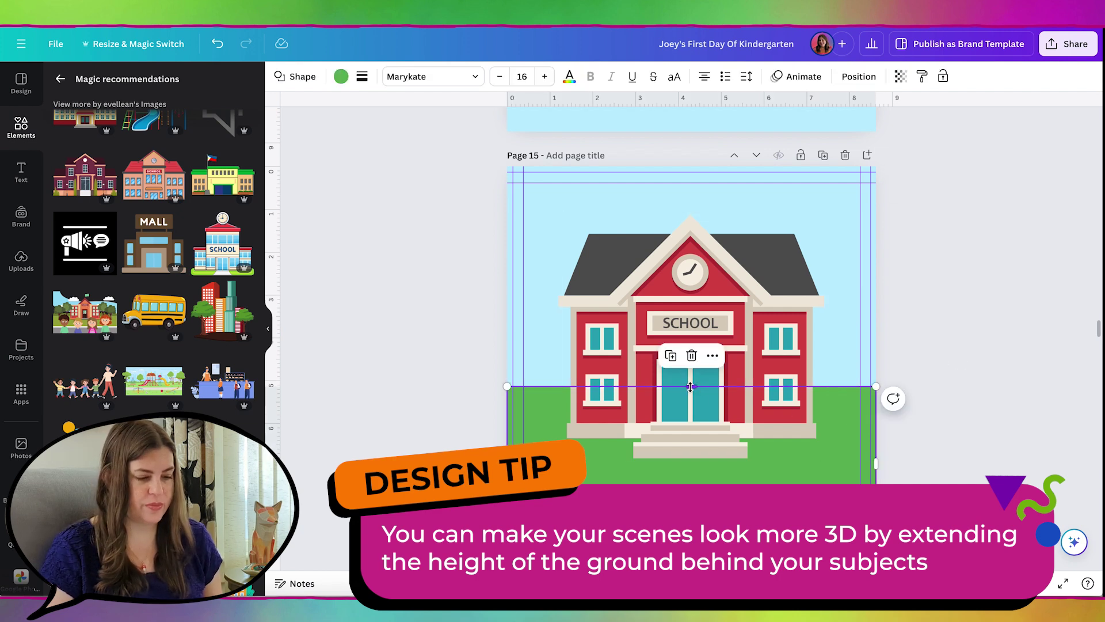
mouse_move(690, 387)
left_mouse_down()
mouse_move(691, 436)
mouse_move(687, 367)
left_mouse_up()
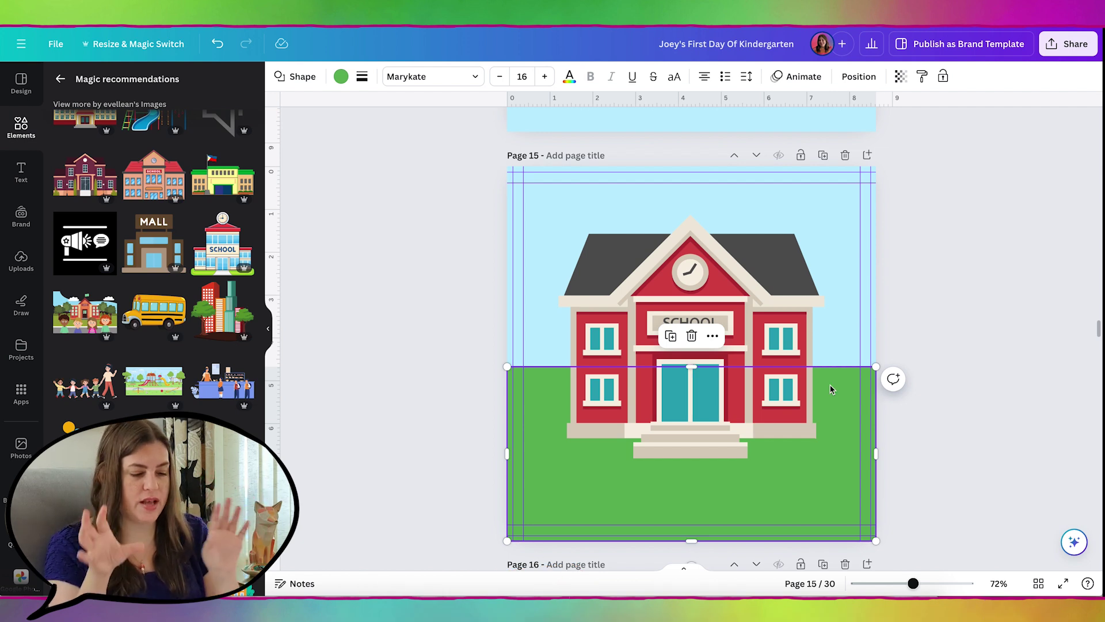
- Copy page 15's green ground rectangle and paste it onto page 14
key("ctrl+c")
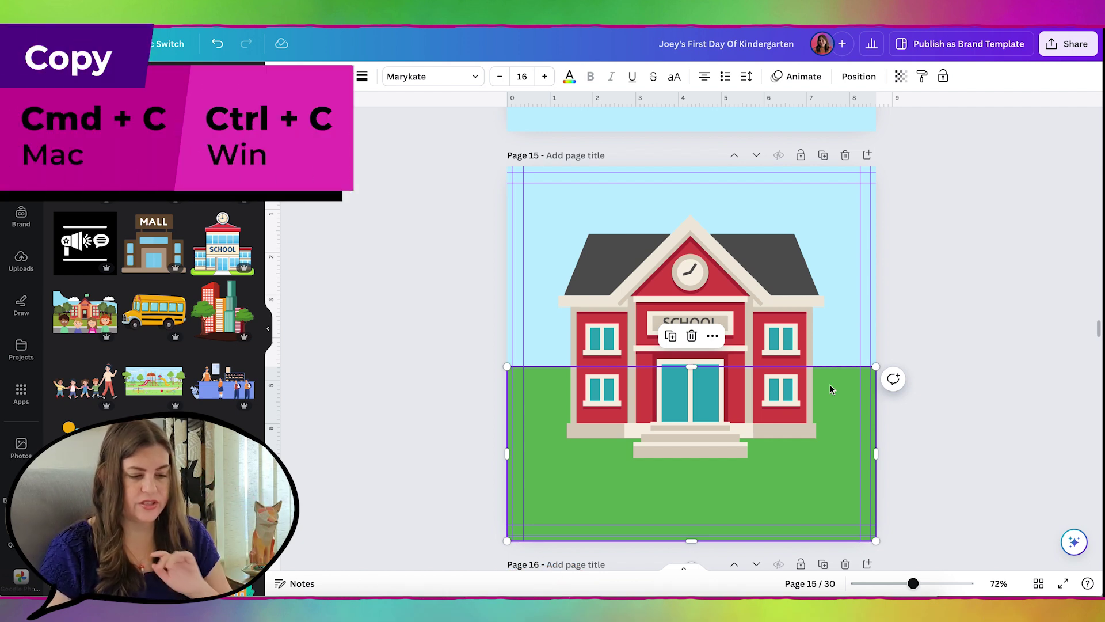
scroll(831, 389, "up", 7)
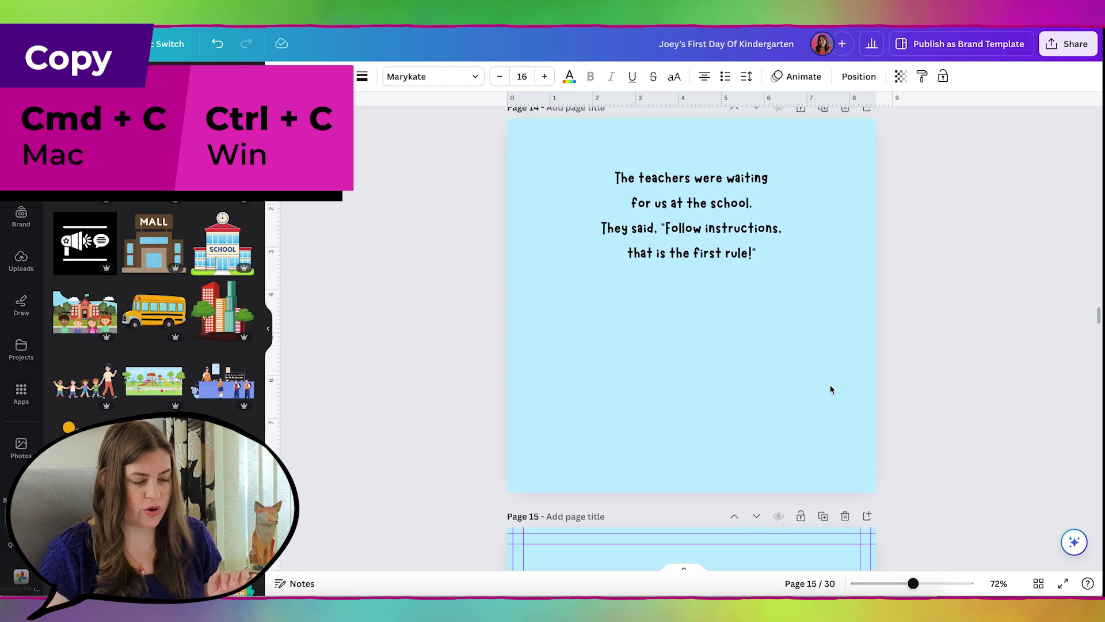
left_click(830, 390)
key("ctrl+v")
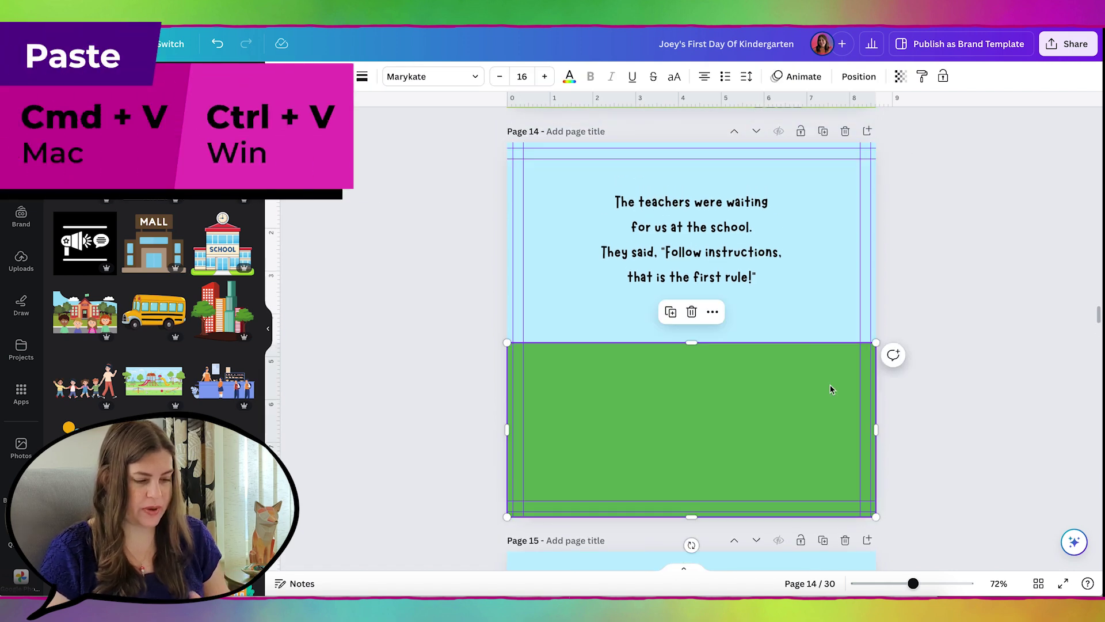
left_click(969, 341)
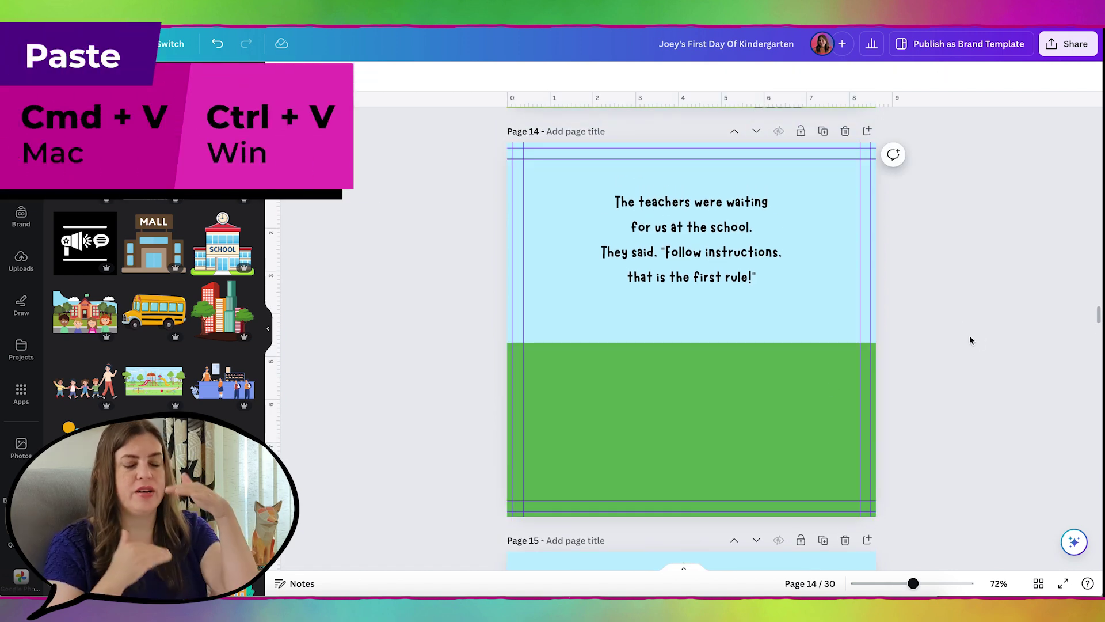
- Copy the school bus with the three children in its windows from page 13 and paste it onto page 14
scroll(970, 340, "down", 1)
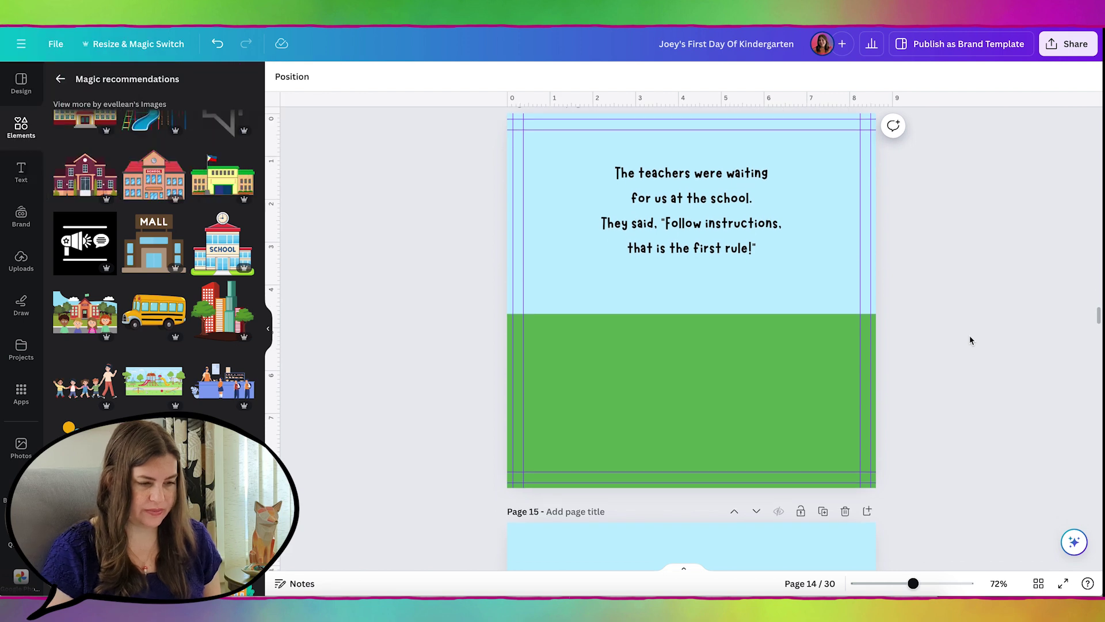
scroll(969, 341, "up", 1)
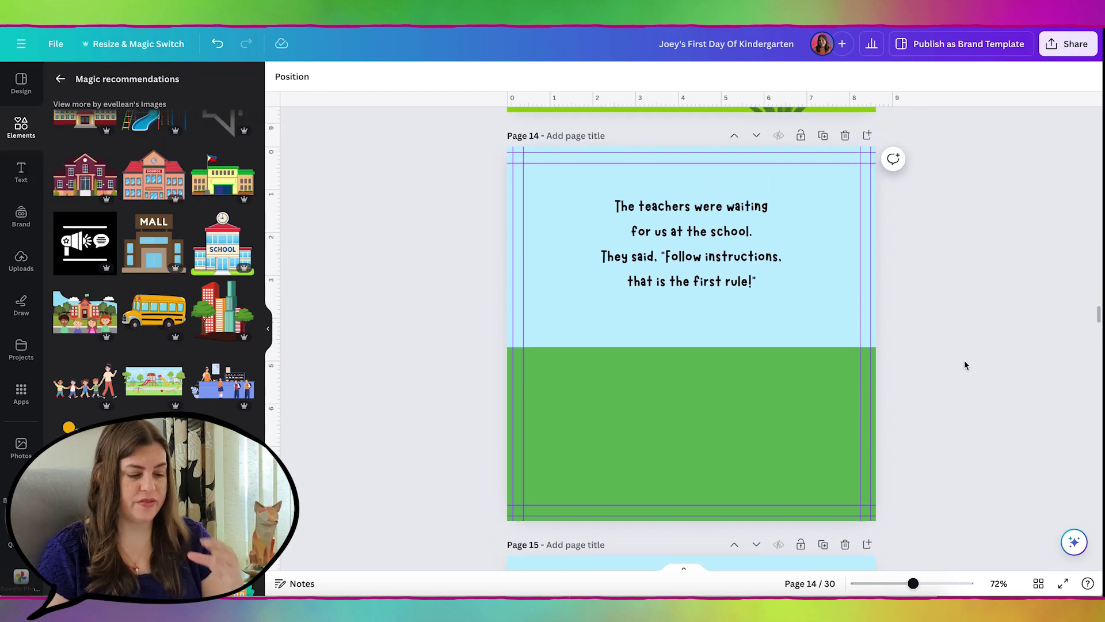
scroll(965, 360, "up", 3)
scroll(965, 365, "up", 3)
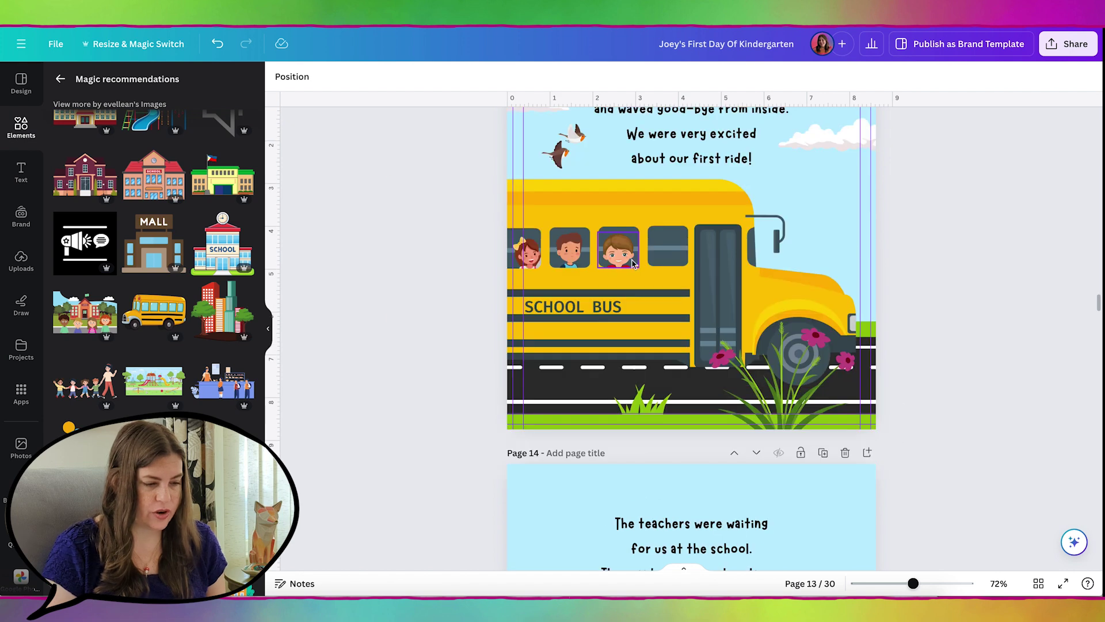
left_click_drag(397, 213, 741, 316)
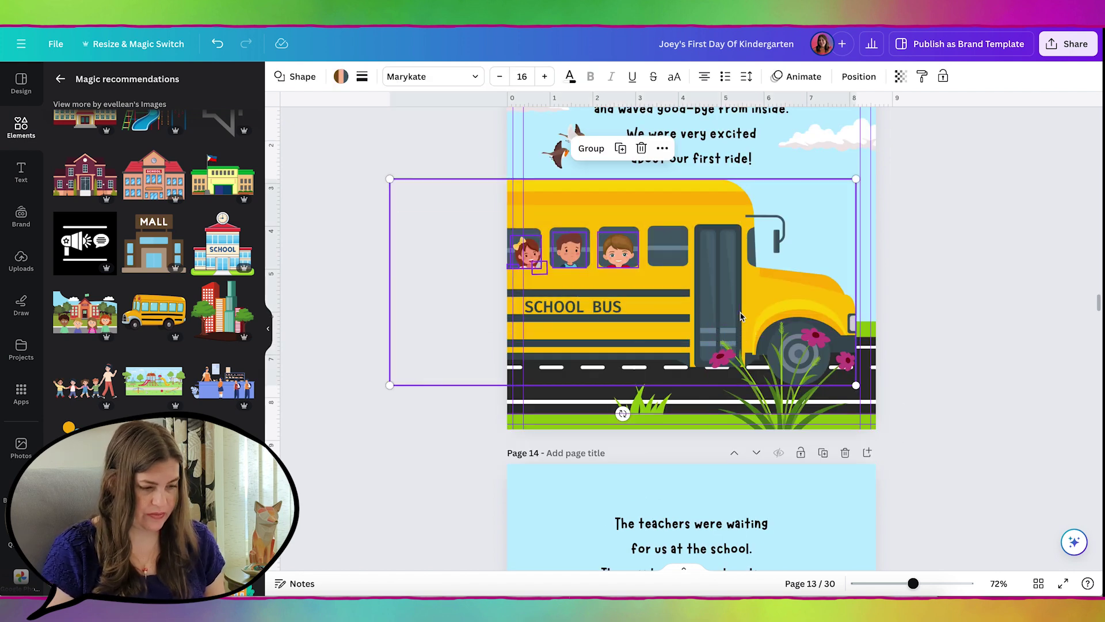
key("ctrl+c")
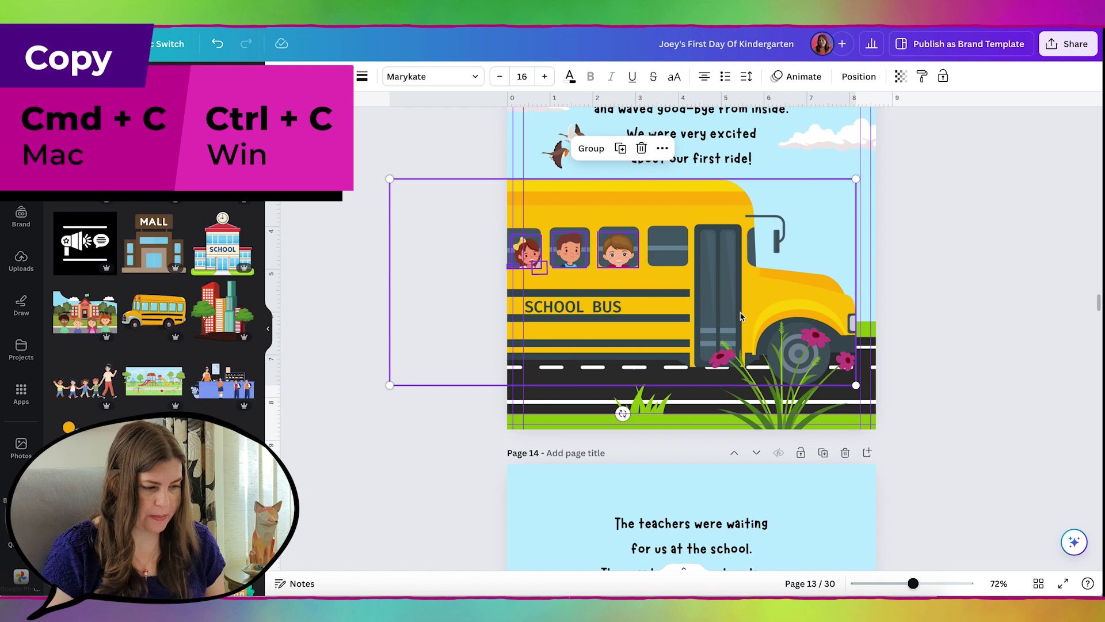
scroll(741, 316, "down", 5)
key("ctrl+v")
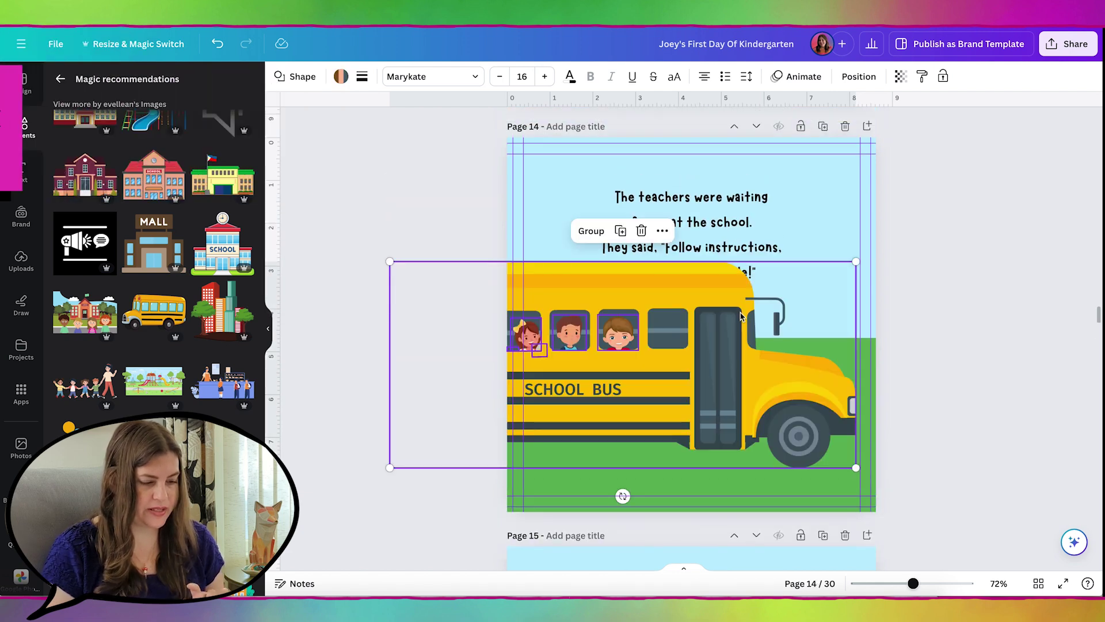
- Shrink the school bus and its children on page 14 and place it below the text, with its rear running off the page's left edge
scroll(835, 291, "down", 3)
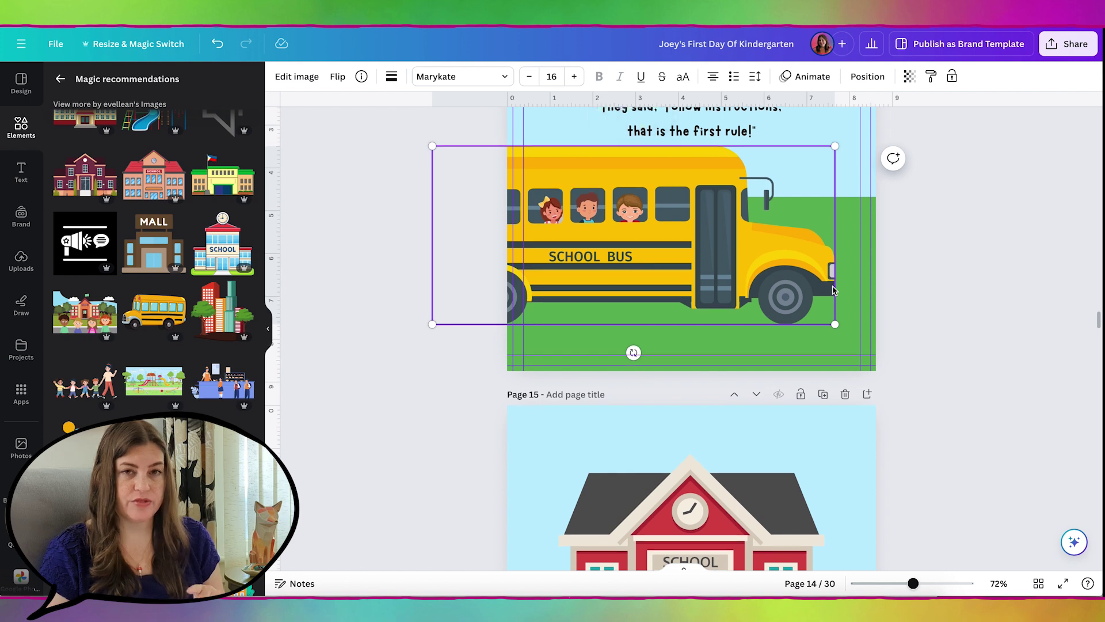
scroll(835, 291, "down", 3)
scroll(832, 289, "down", 5)
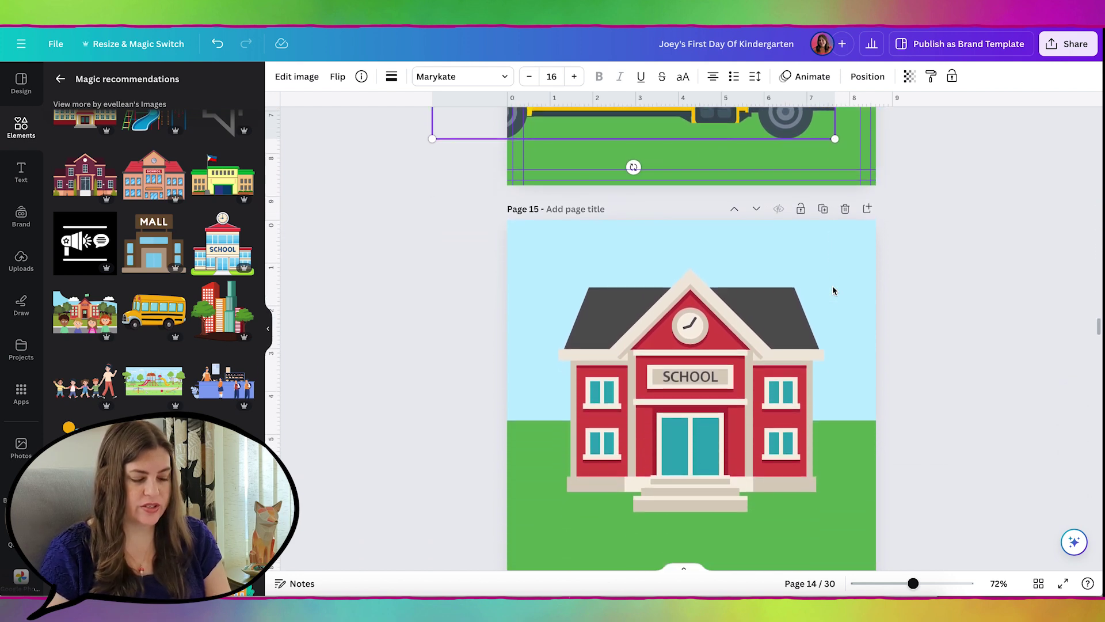
scroll(760, 318, "up", 6)
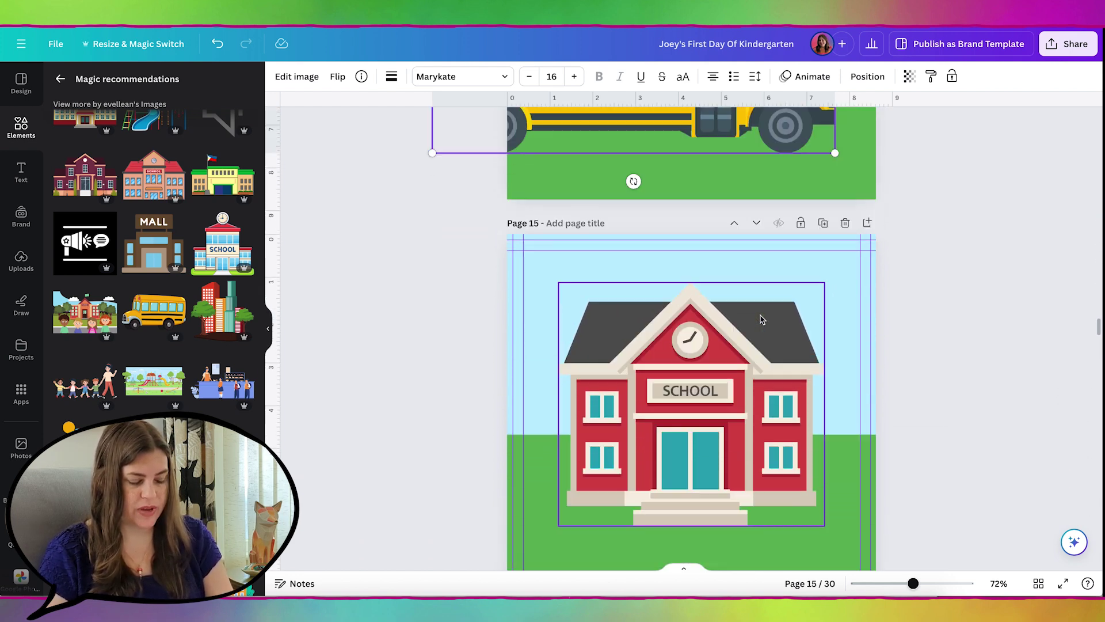
left_click_drag(835, 230, 750, 267)
left_click_drag(606, 339, 653, 328)
- Enlarge the school on page 15 to nearly the width between the margins and center it on the page
scroll(838, 229, "down", 5)
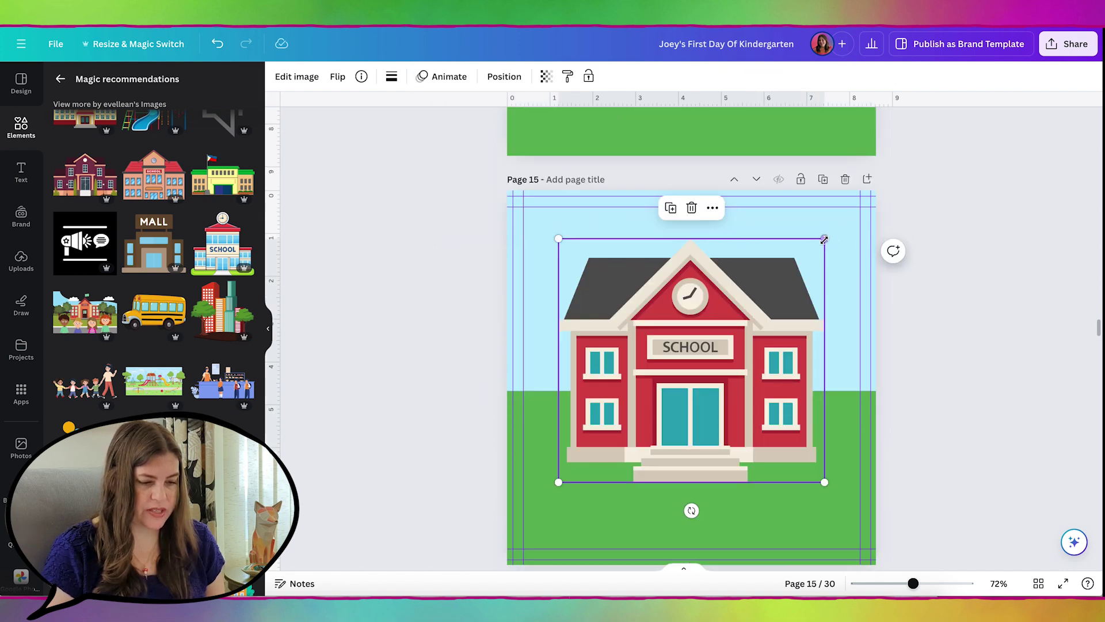
left_click_drag(824, 239, 862, 207)
left_click_drag(767, 304, 752, 304)
scroll(954, 314, "up", 5)
left_click(954, 314)
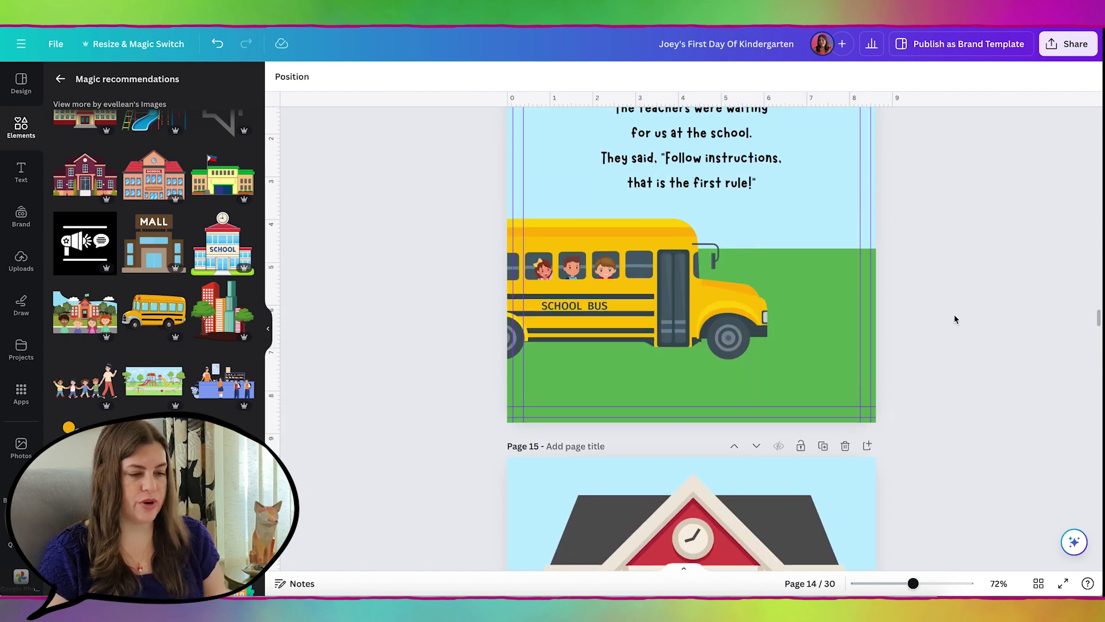
- Copy page 13's road group onto page 14 behind the bus and shift it so a white lane dash meets the page's right edge
scroll(954, 314, "up", 5)
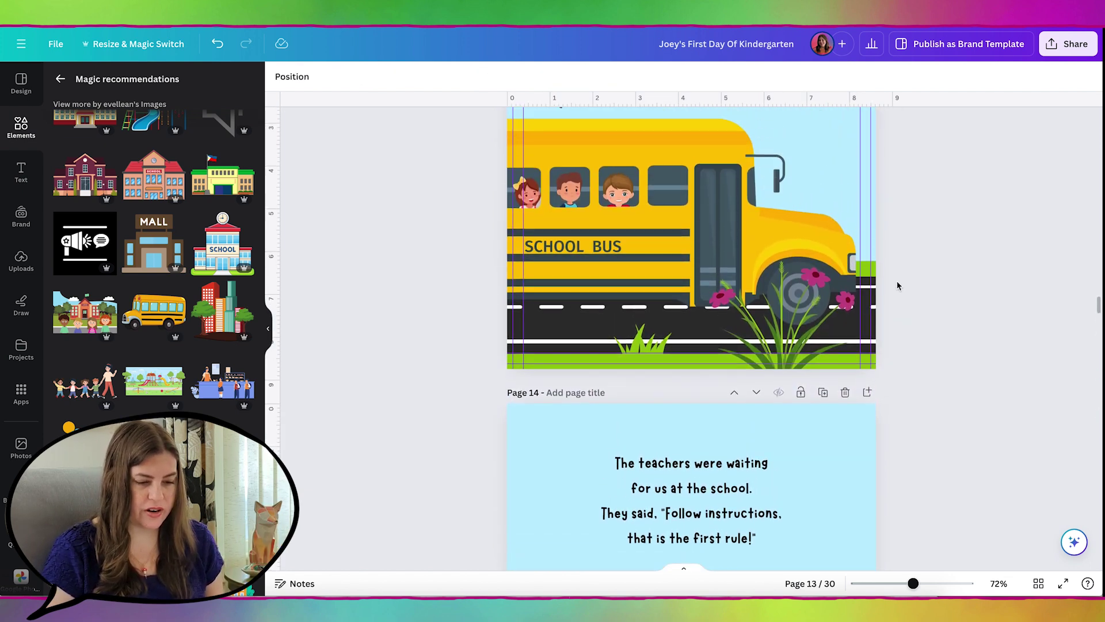
left_click(865, 310)
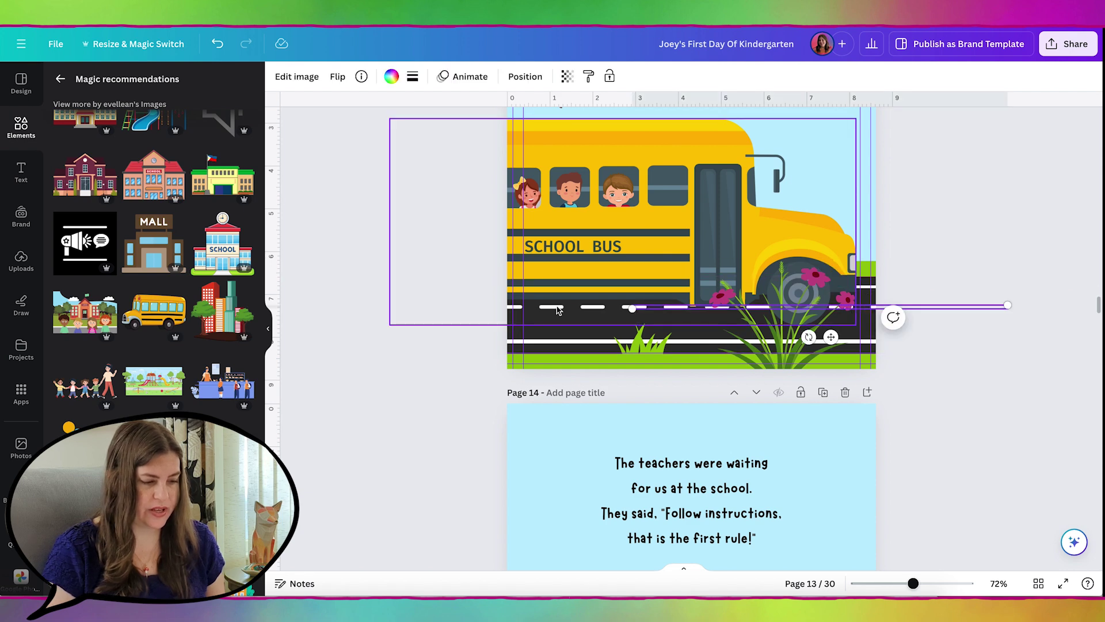
left_click(557, 309)
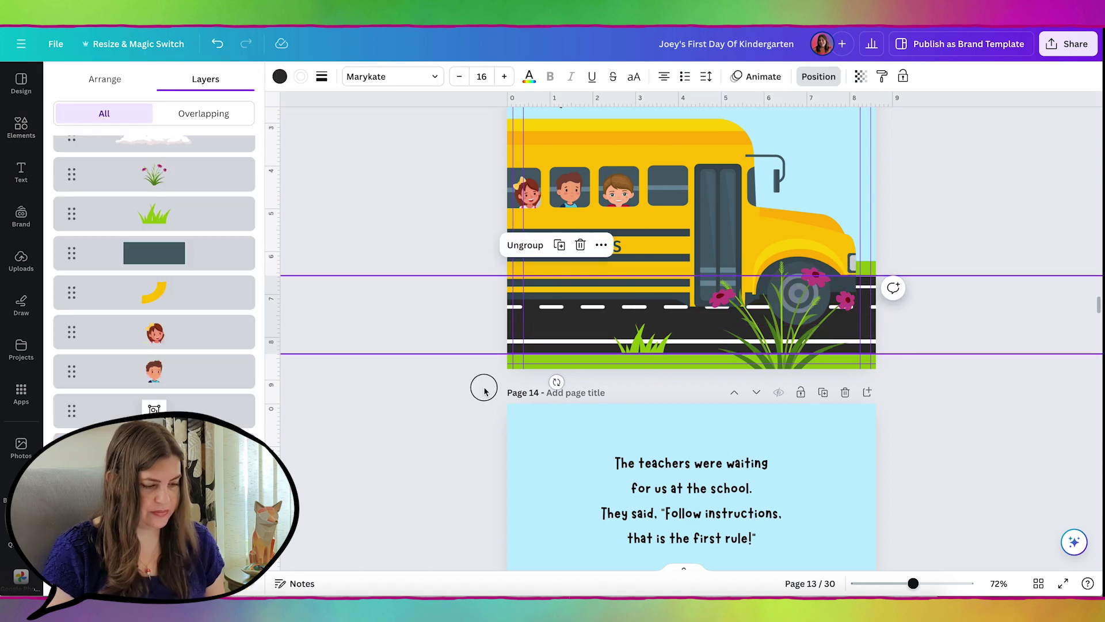
left_click(484, 392)
scroll(484, 392, "down", 6)
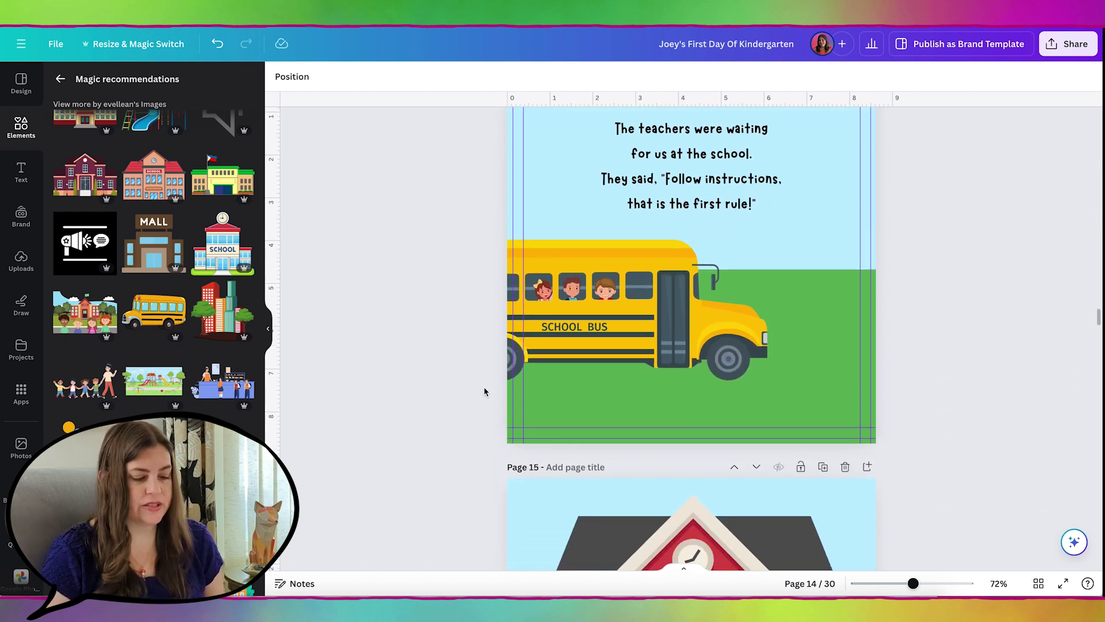
key("ctrl+v")
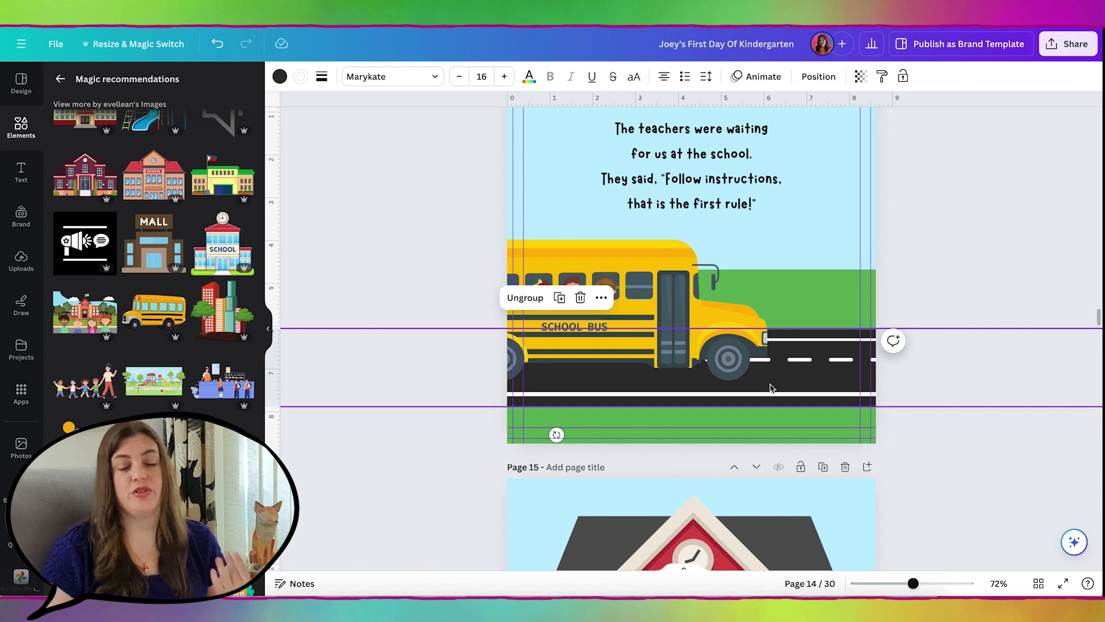
scroll(853, 382, "up", 1)
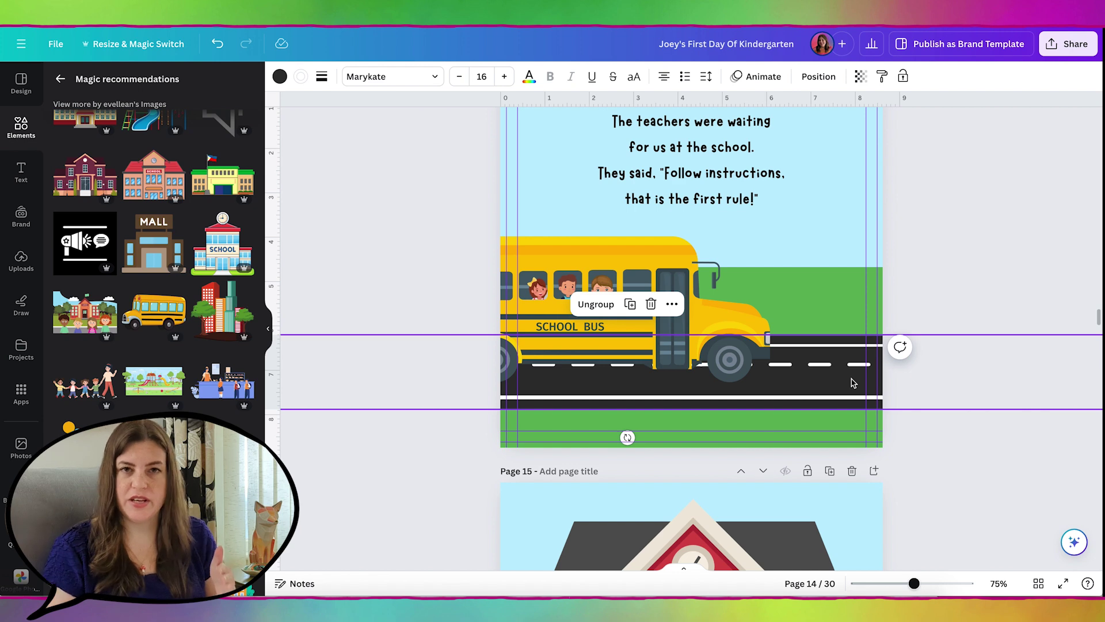
mouse_move(851, 384)
left_mouse_down()
mouse_move(833, 381)
mouse_move(869, 382)
left_mouse_up()
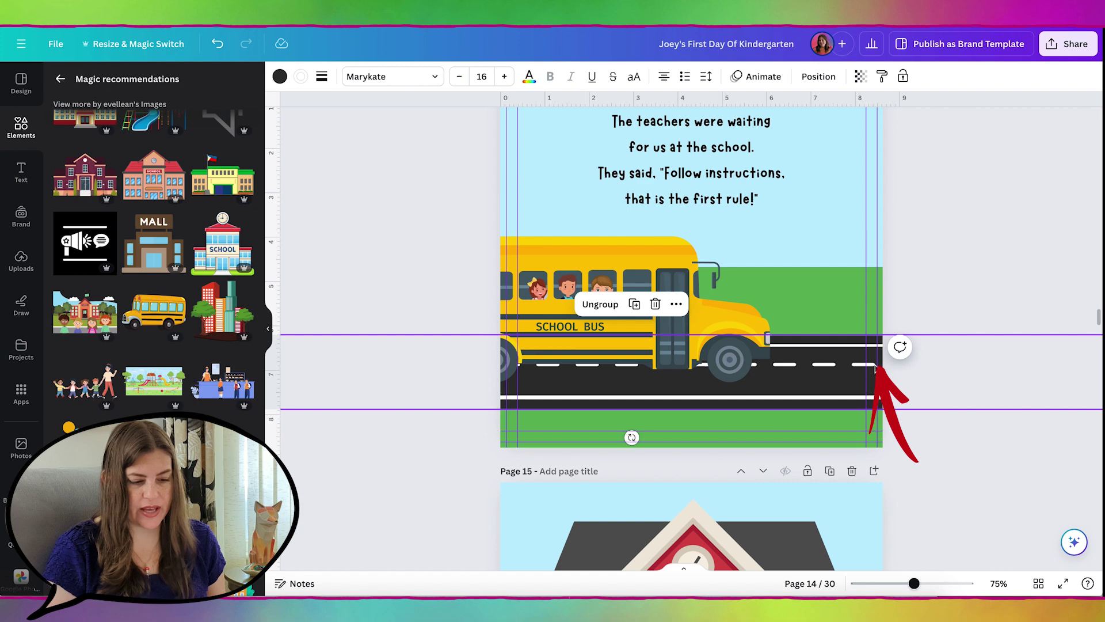
- Copy page 14's road onto page 15 and shift it sideways so the lane dashes continue from the previous page
key("ctrl+c")
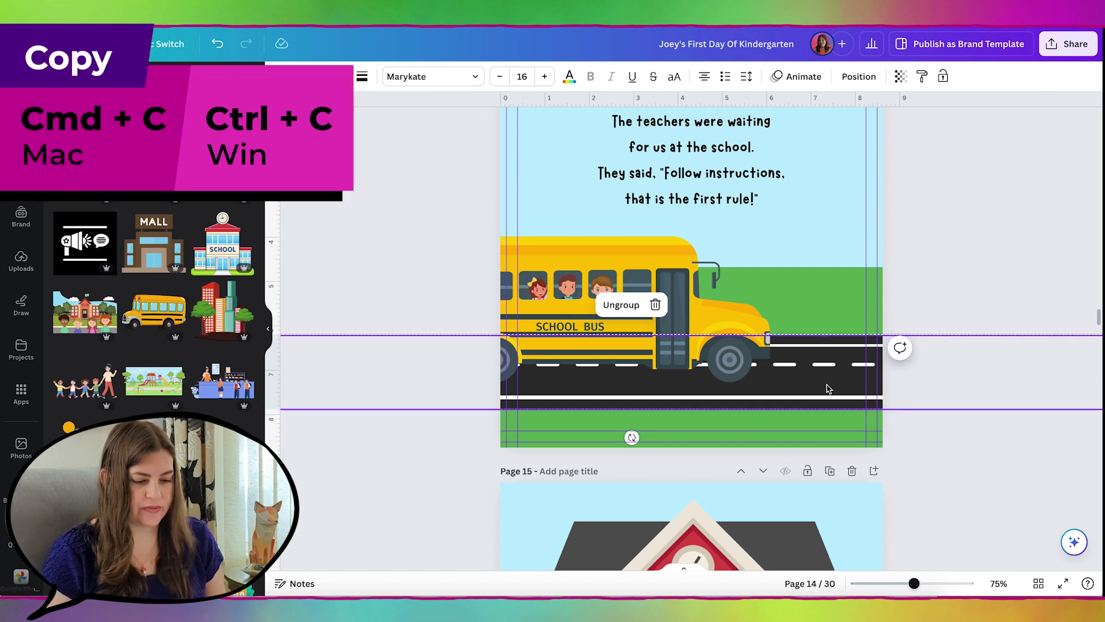
scroll(827, 389, "down", 6)
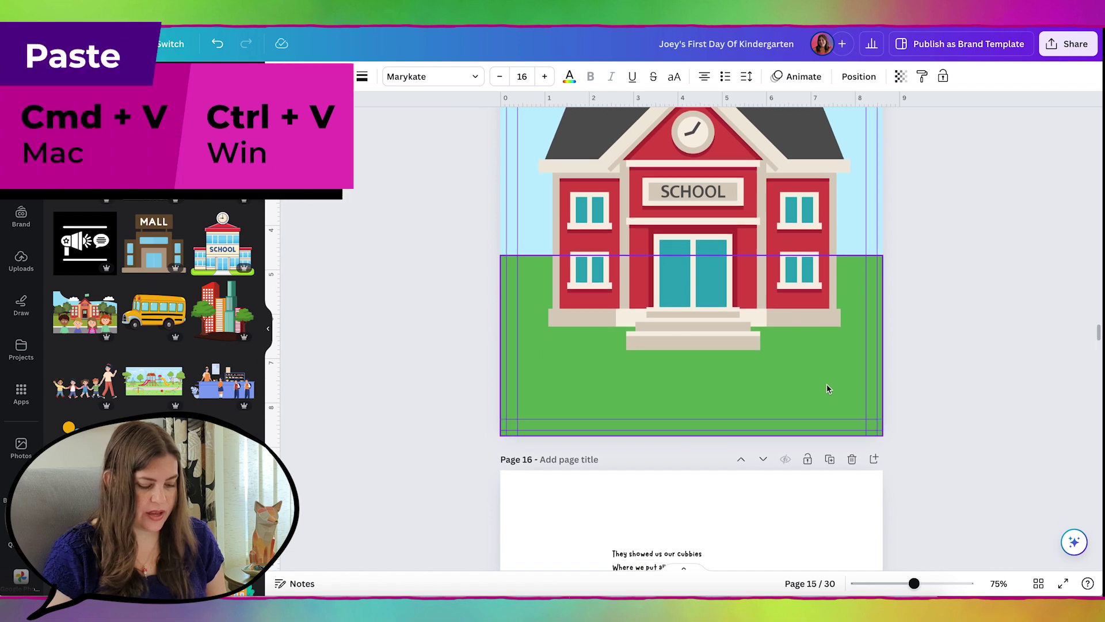
key("ctrl+v")
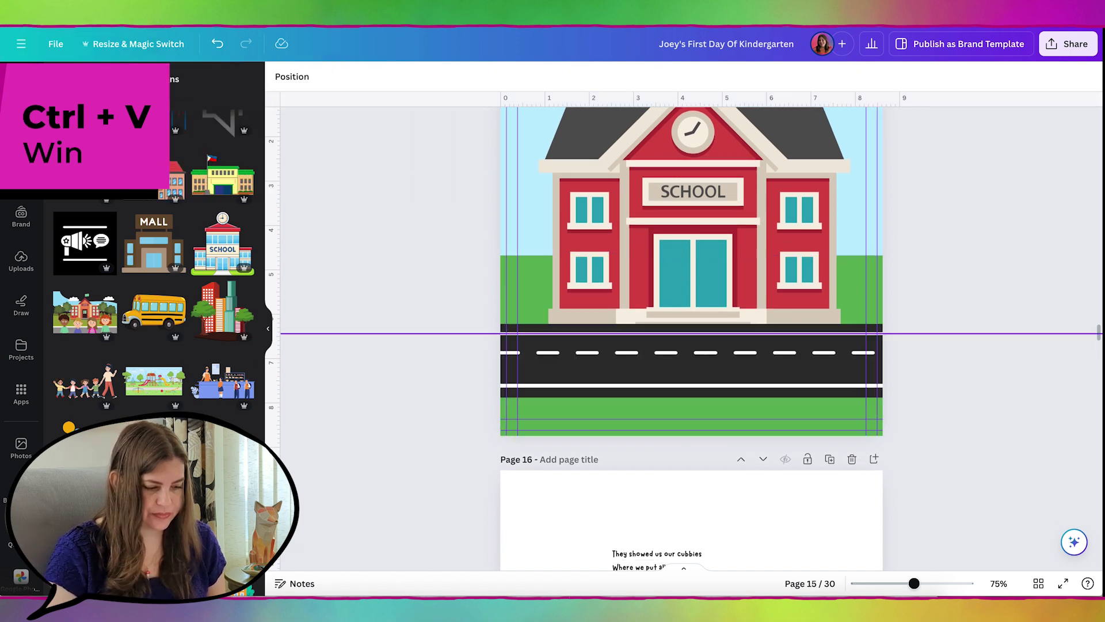
left_click(504, 317)
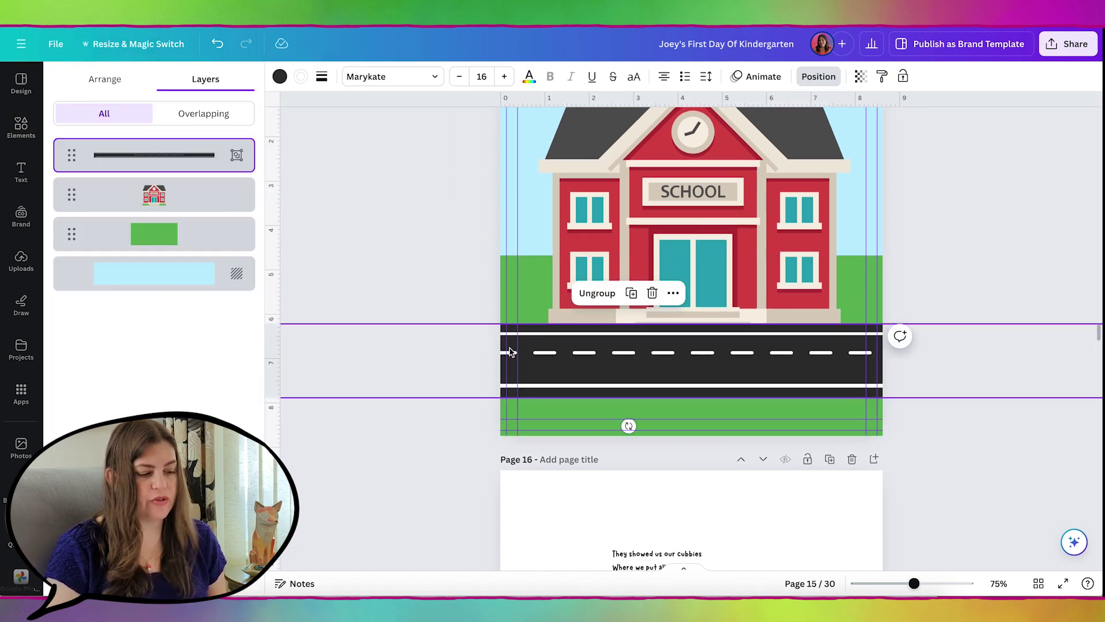
left_click_drag(587, 363, 562, 365)
- Delete the road's black surface and its lane lines from page 15
scroll(723, 360, "down", 3)
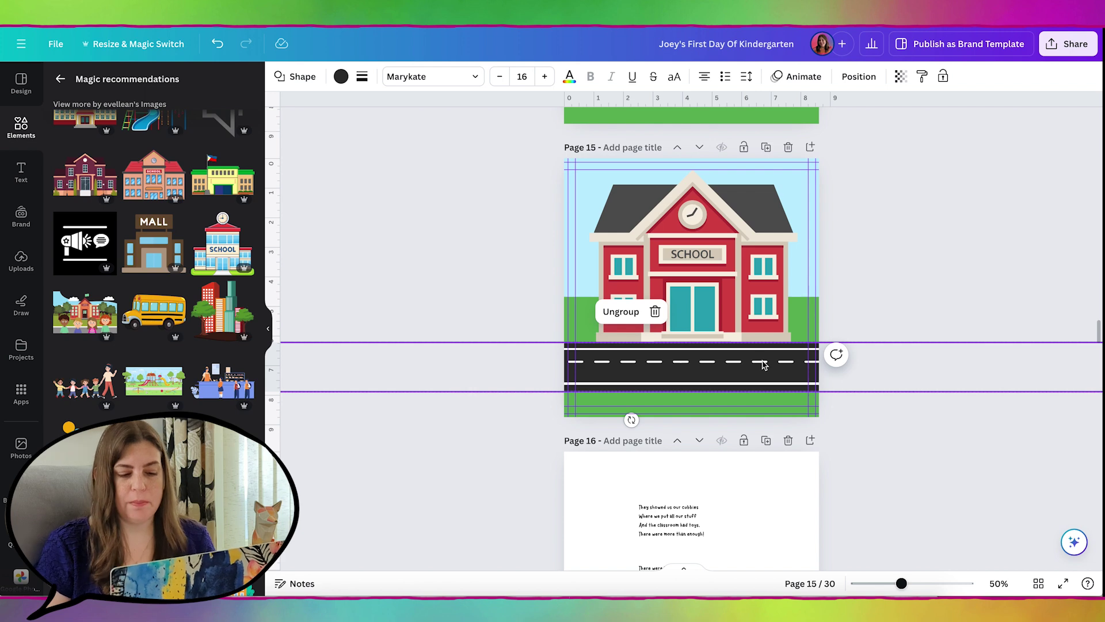
key("Delete")
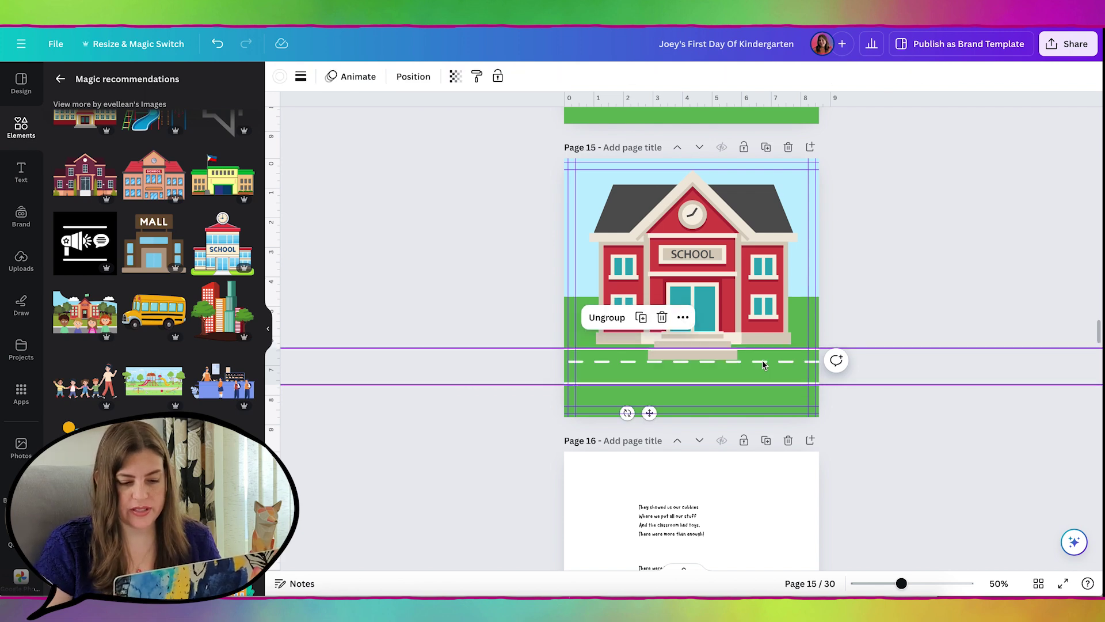
key("Delete")
- Shrink the road surface and lane lines on page 14 together, and copy the narrower road onto page 15 below the school
scroll(763, 363, "up", 5)
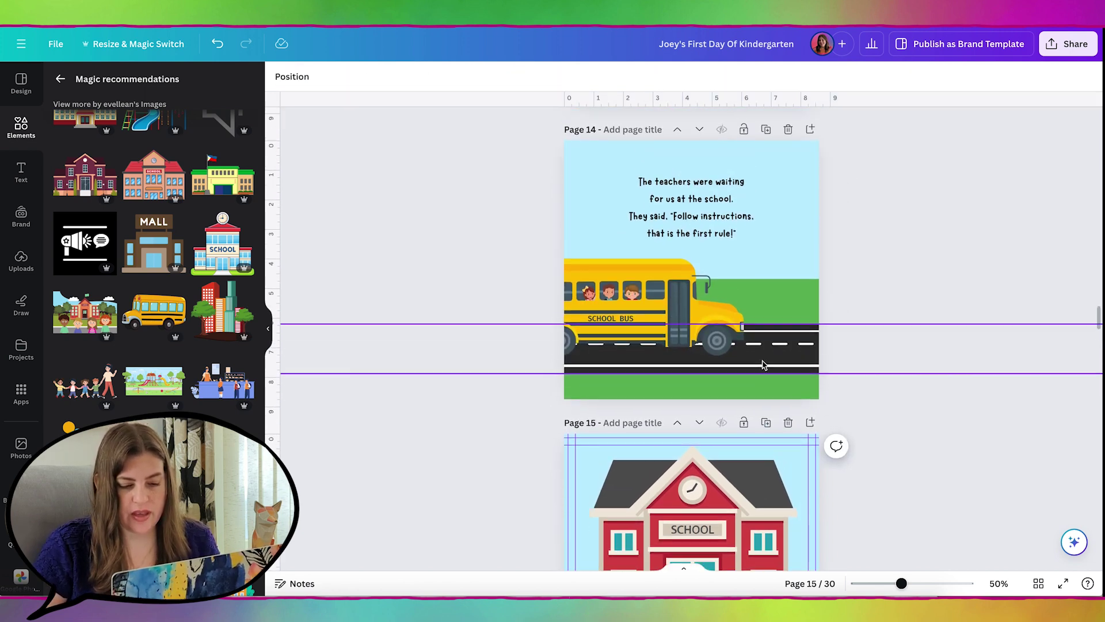
left_click(736, 349)
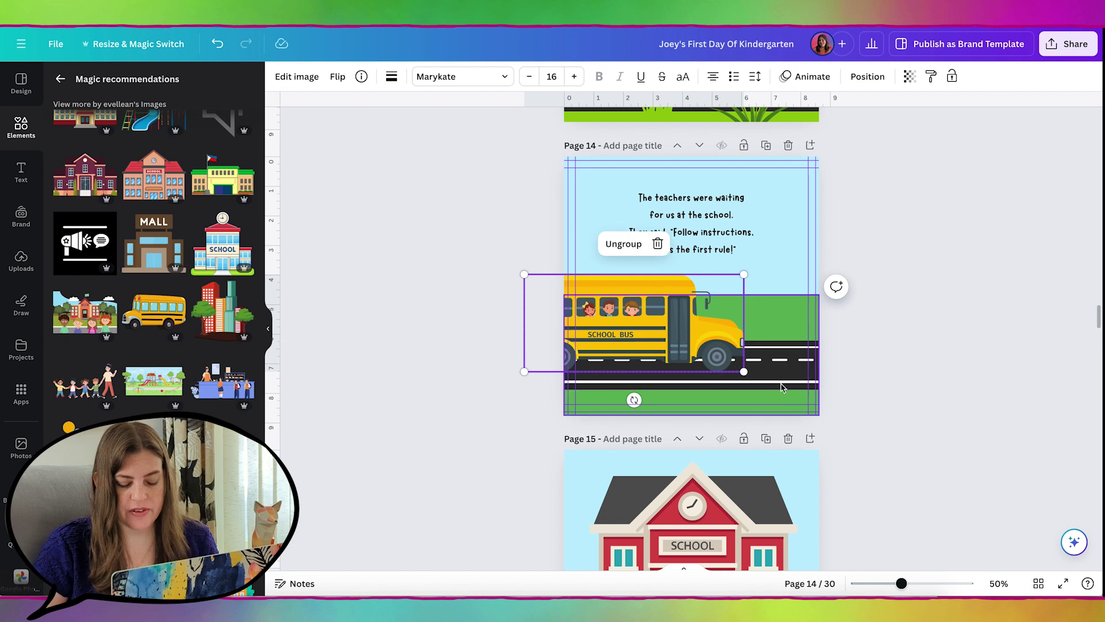
left_click(780, 366)
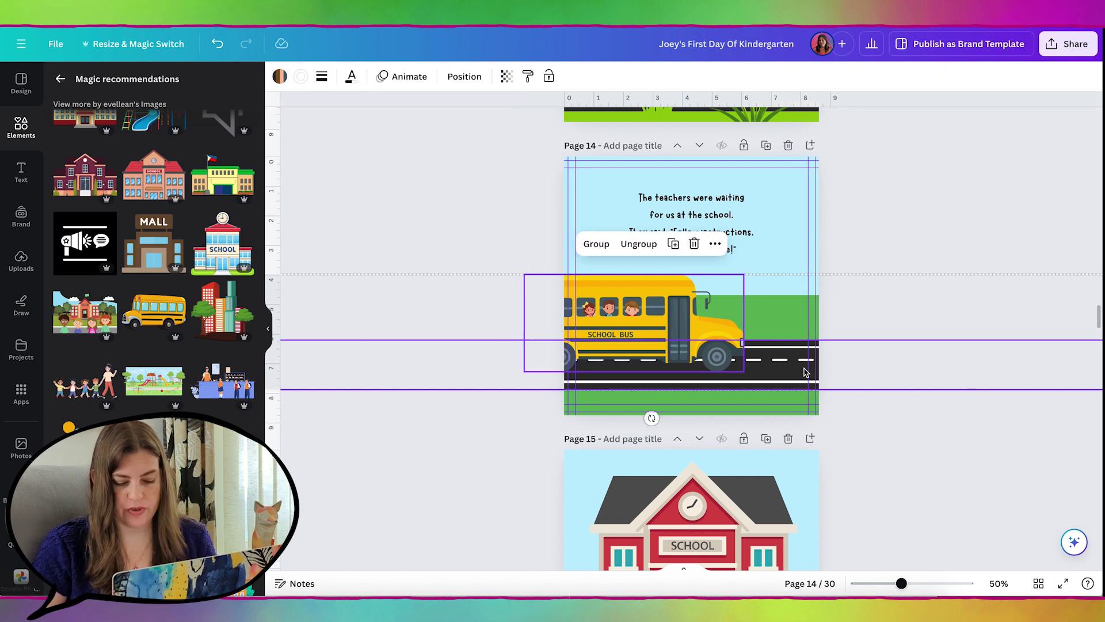
key("ctrl+minus")
left_click_drag(958, 309, 895, 358)
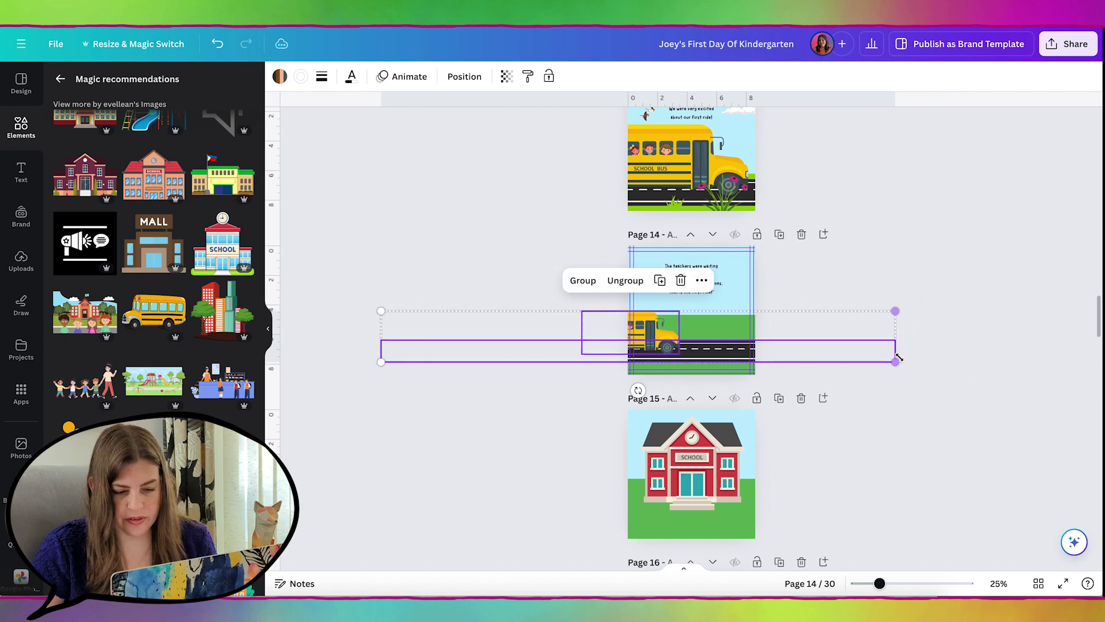
scroll(896, 358, "up", 5)
scroll(799, 397, "down", 7)
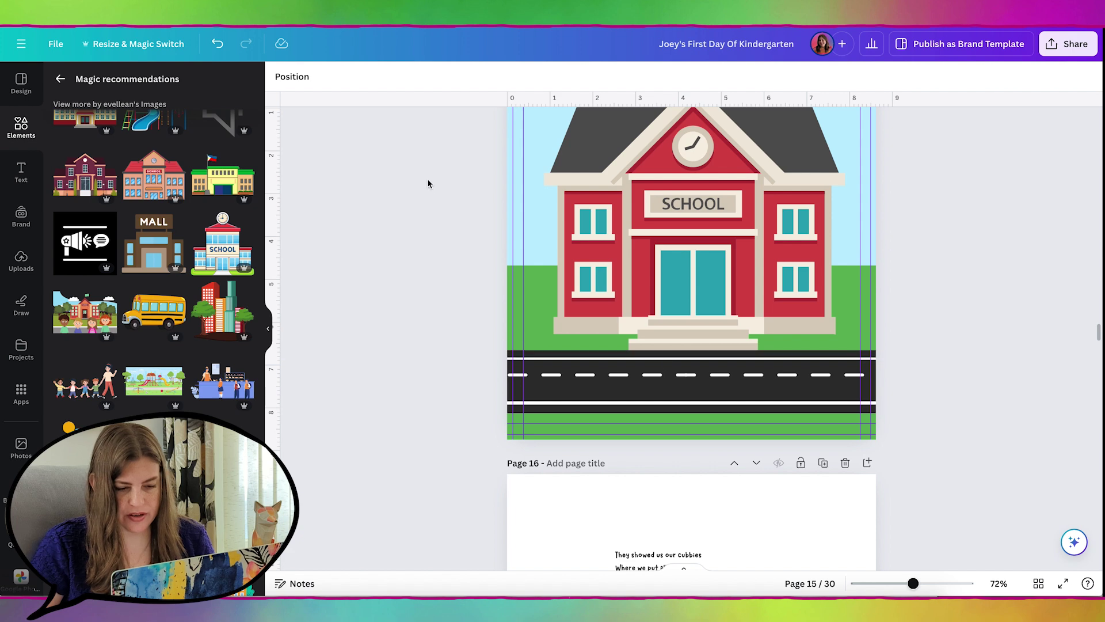
- Shrink the school on page 15 and position it near the page's center, on the green ground clear of the road
scroll(685, 329, "up", 2)
left_click(685, 329)
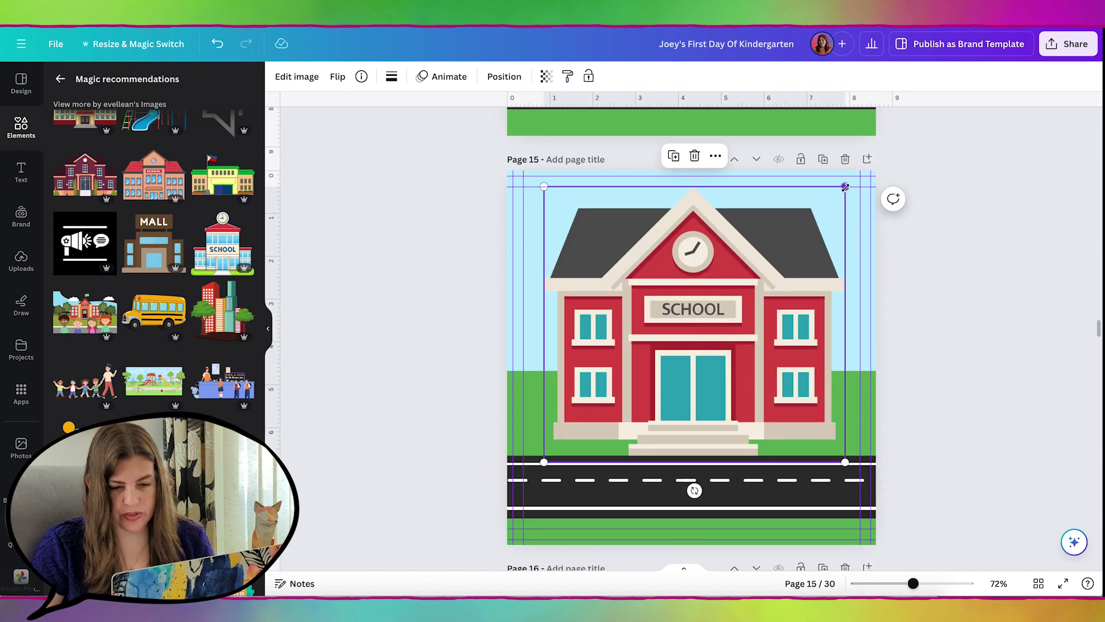
left_click_drag(845, 187, 804, 224)
left_click_drag(681, 353, 698, 331)
left_click(984, 406)
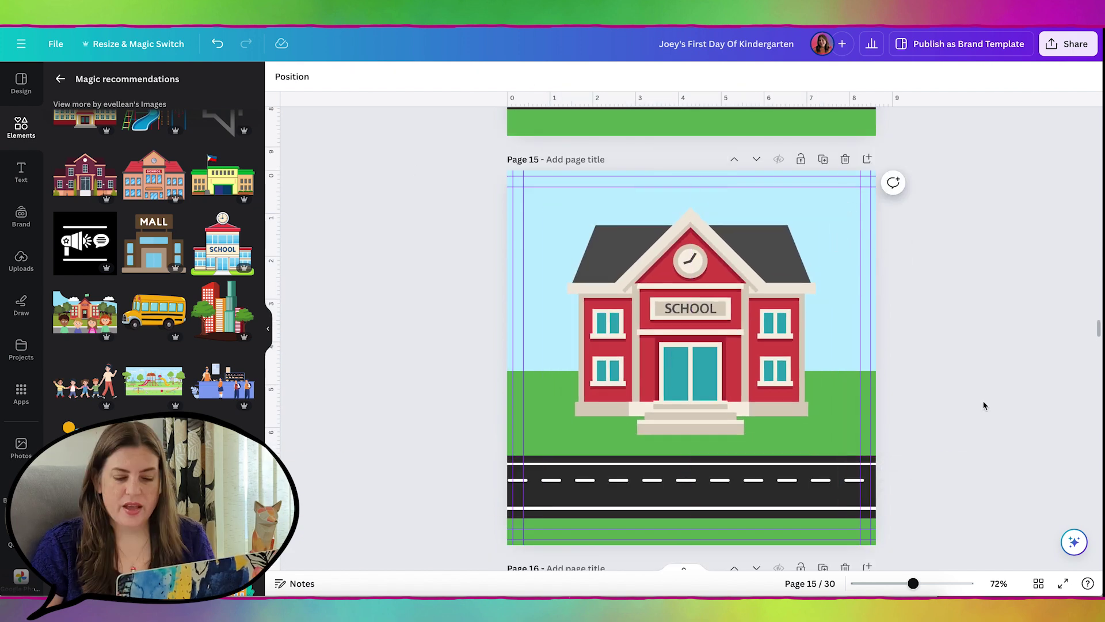
- Compare page 15 with page 14 in the page overview, and slightly enlarge and recenter the school on page 15
left_click(1039, 584)
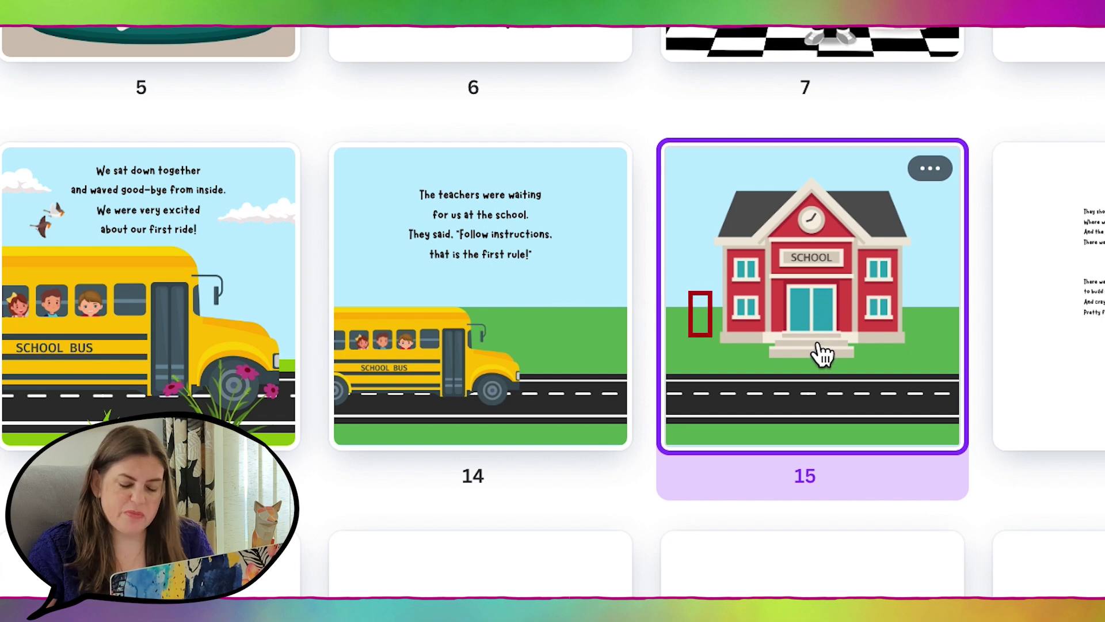
left_click(836, 300)
left_click(839, 300)
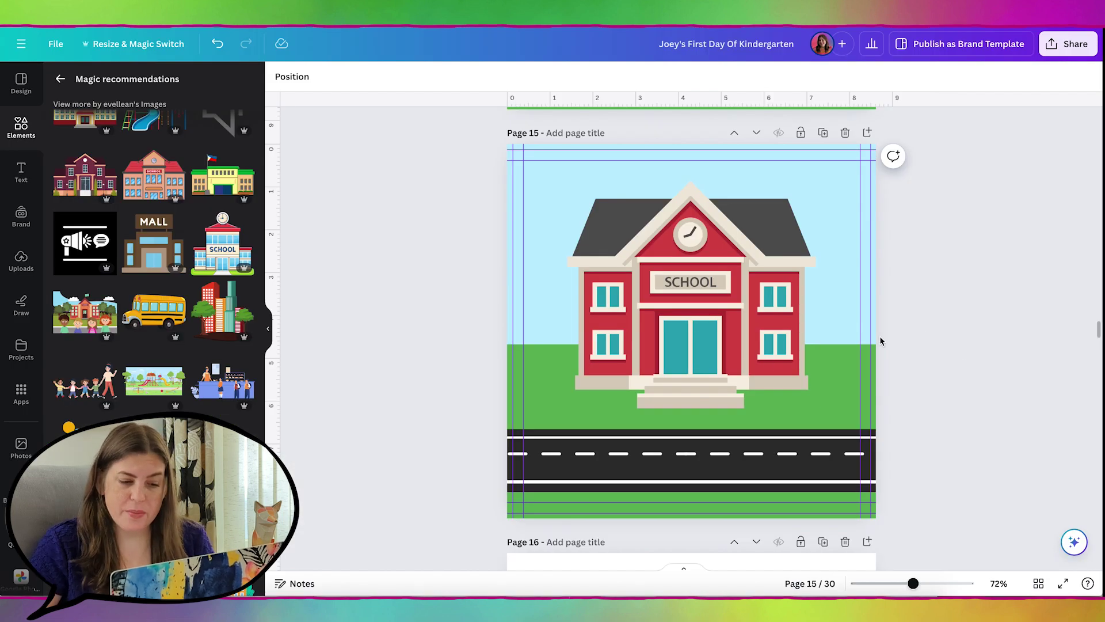
left_click(787, 348)
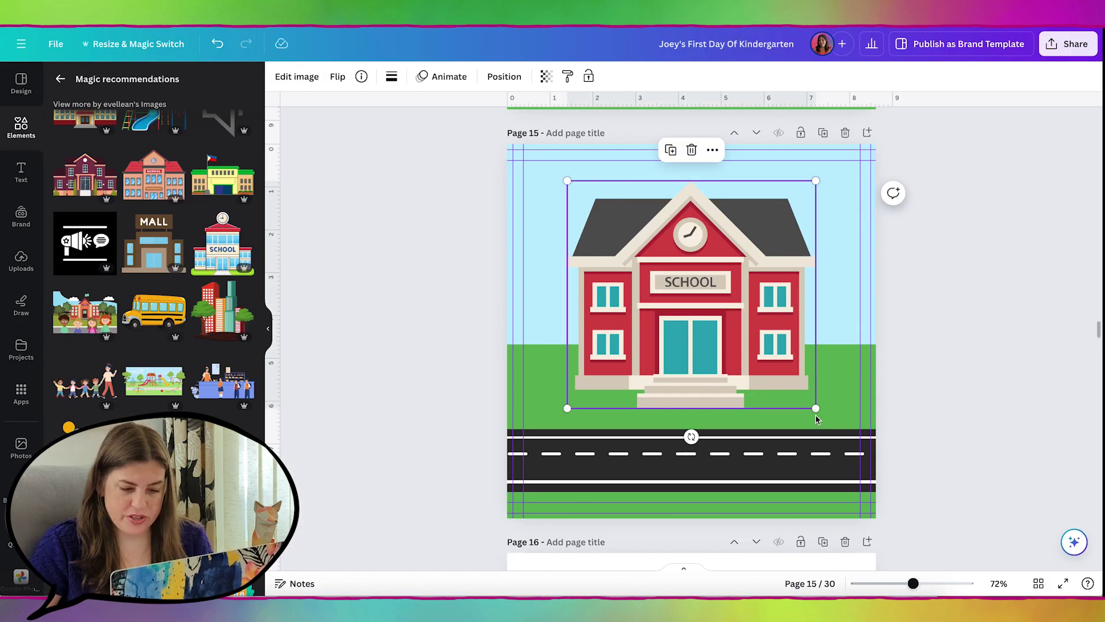
left_click_drag(817, 410, 833, 424)
left_click_drag(777, 358, 770, 352)
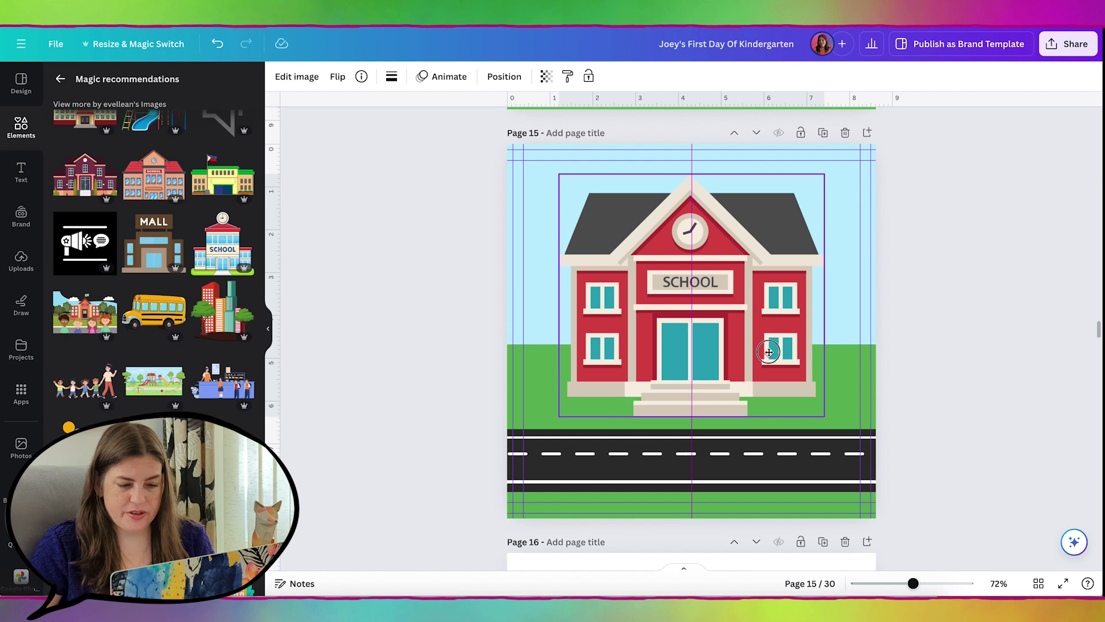
left_click(935, 230)
- Lower the top edge of page 14's green ground to slightly below the bus roof
scroll(935, 230, "up", 5)
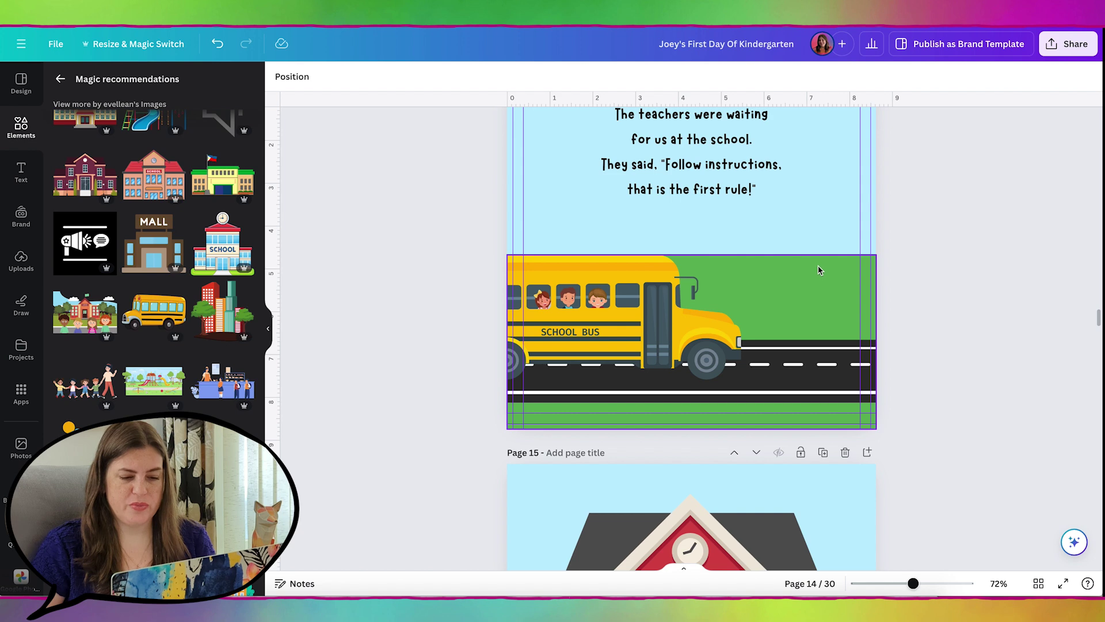
left_click(802, 311)
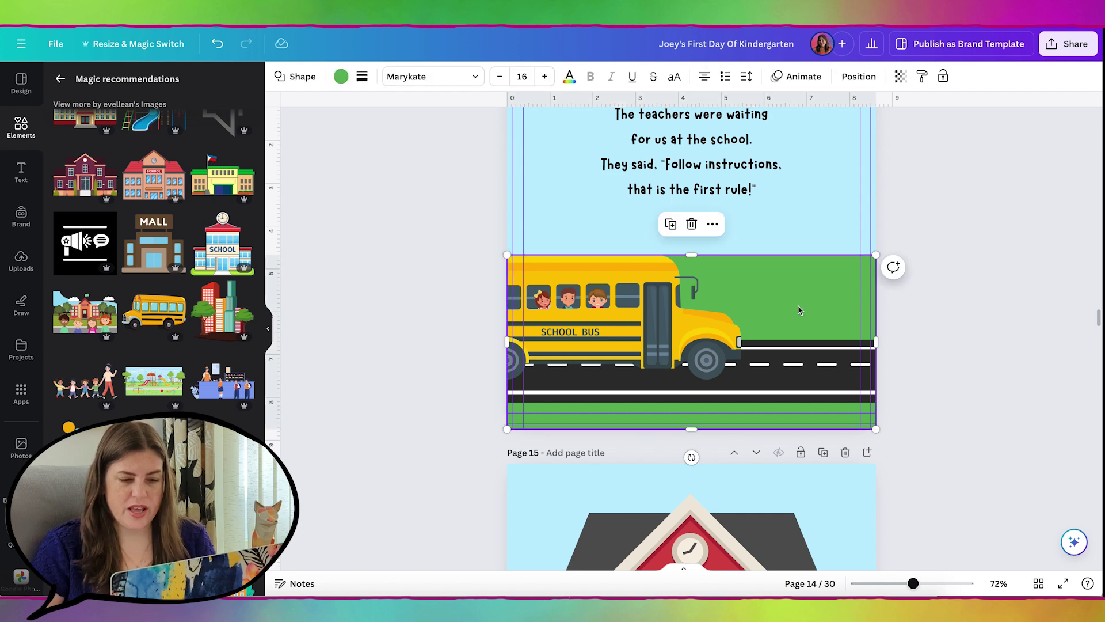
mouse_move(697, 258)
left_mouse_down()
mouse_move(696, 240)
mouse_move(693, 265)
left_mouse_up()
left_click(1019, 229)
scroll(1019, 230, "down", 2)
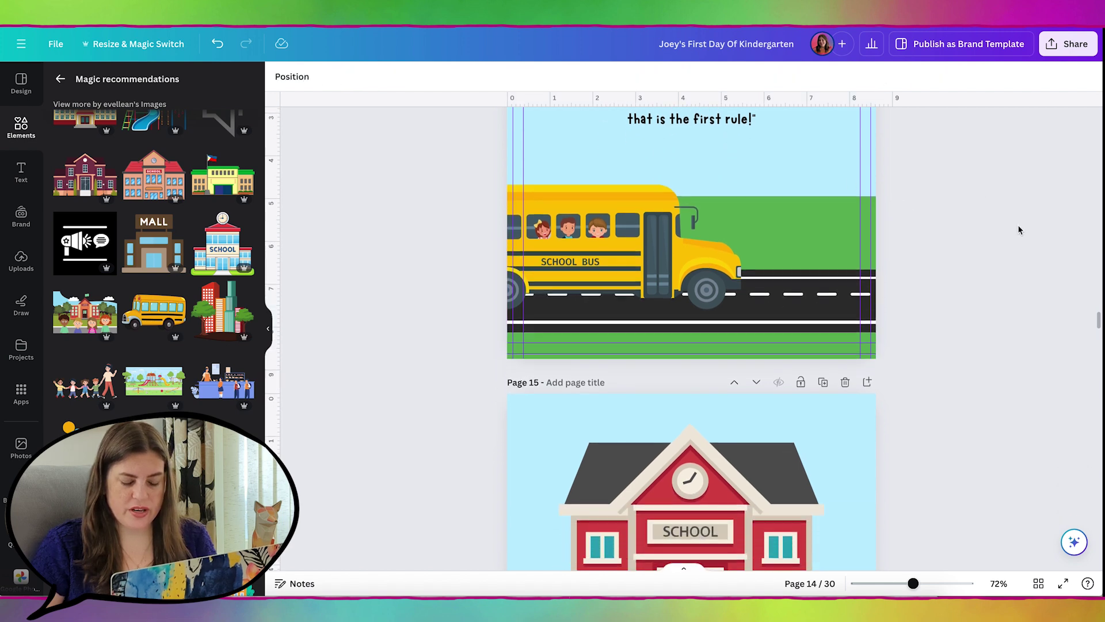
- Replace page 15's green ground with a copy of page 14's ground, placed behind the school and road
scroll(1019, 229, "down", 3)
scroll(1019, 230, "up", 5)
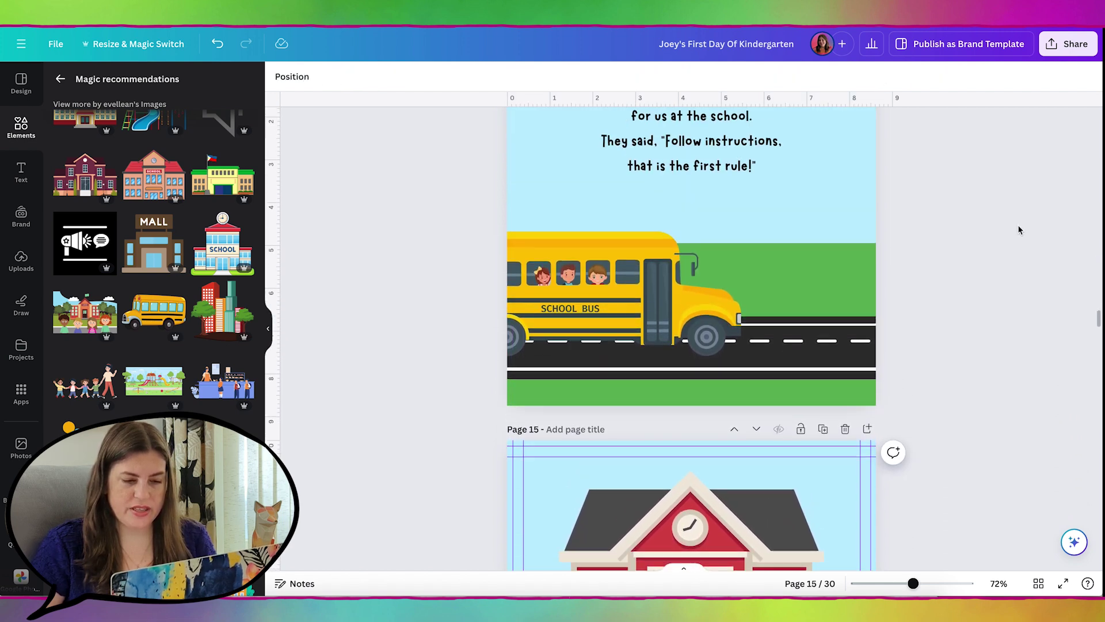
left_click(823, 270)
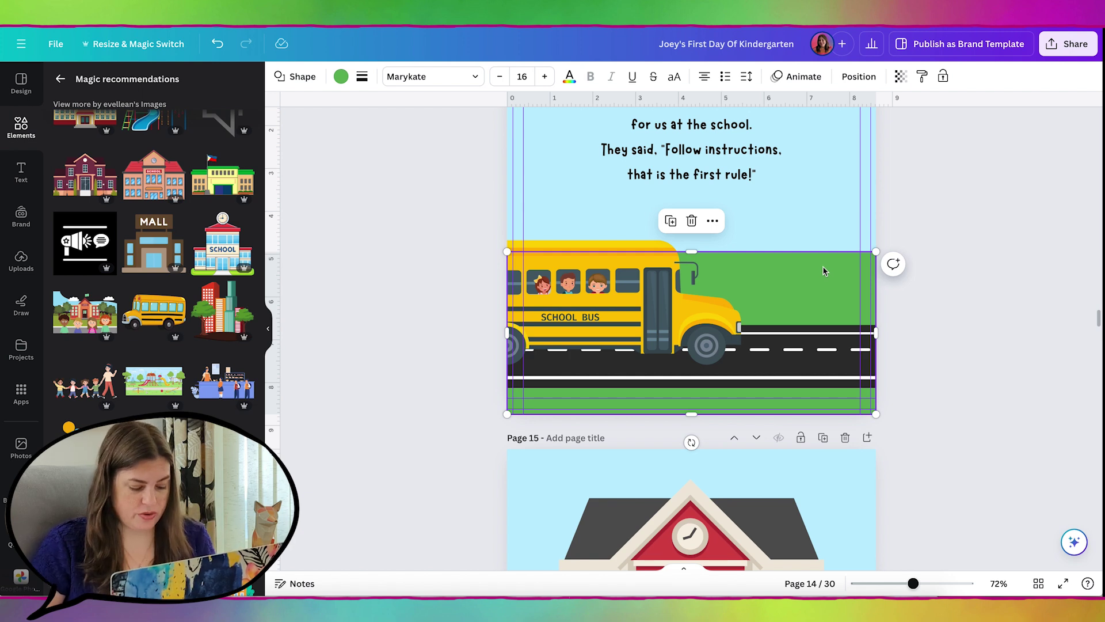
key("ctrl+c")
scroll(823, 271, "down", 6)
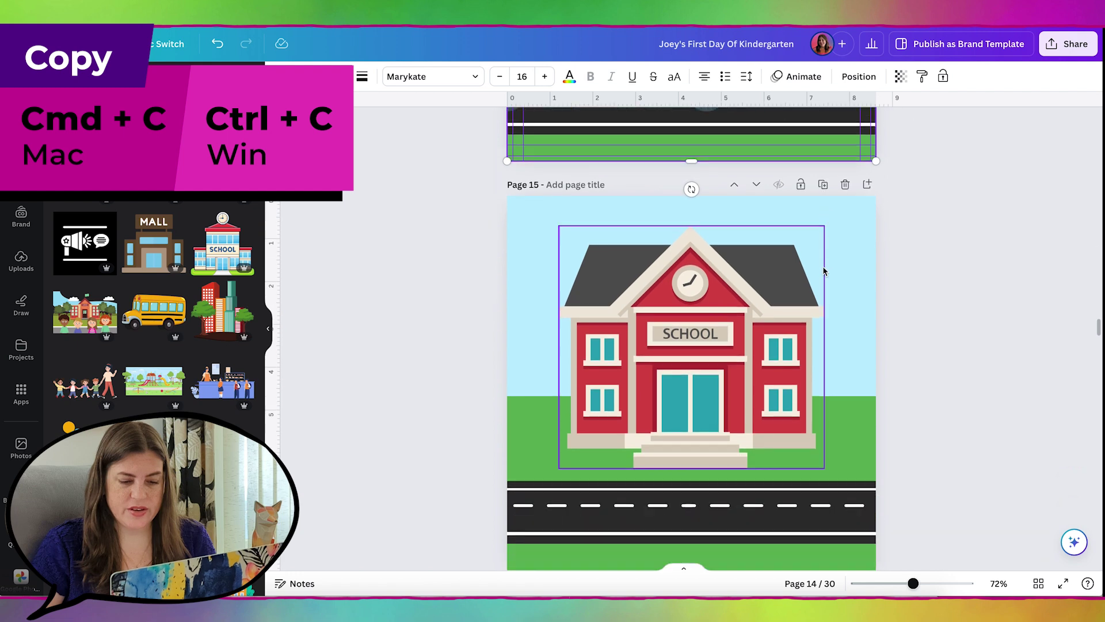
left_click(844, 333)
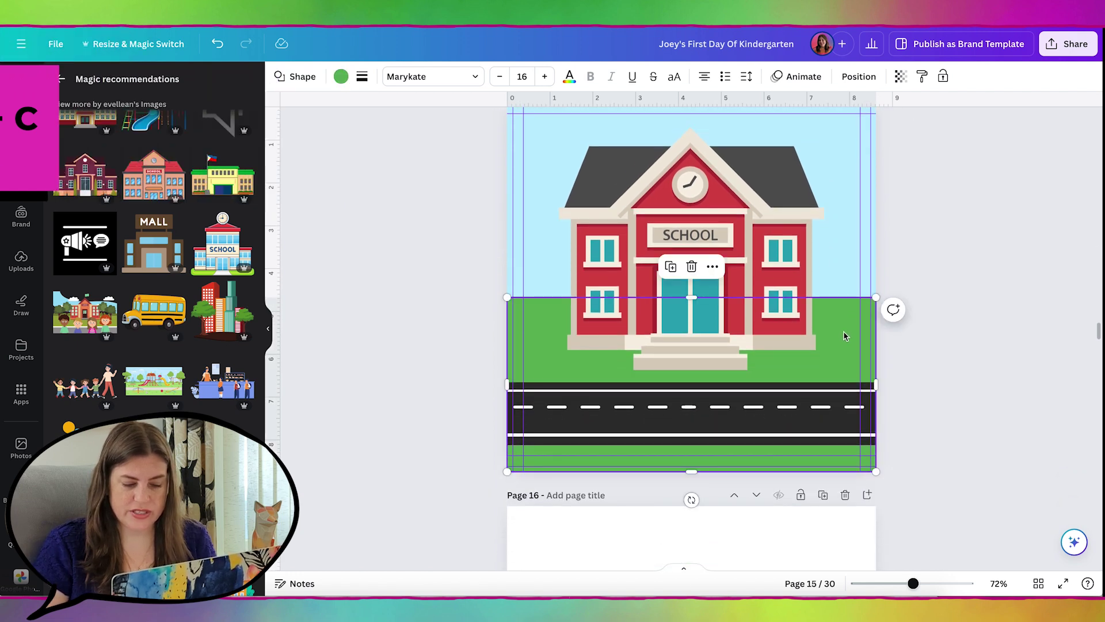
key("Delete")
key("ctrl+v")
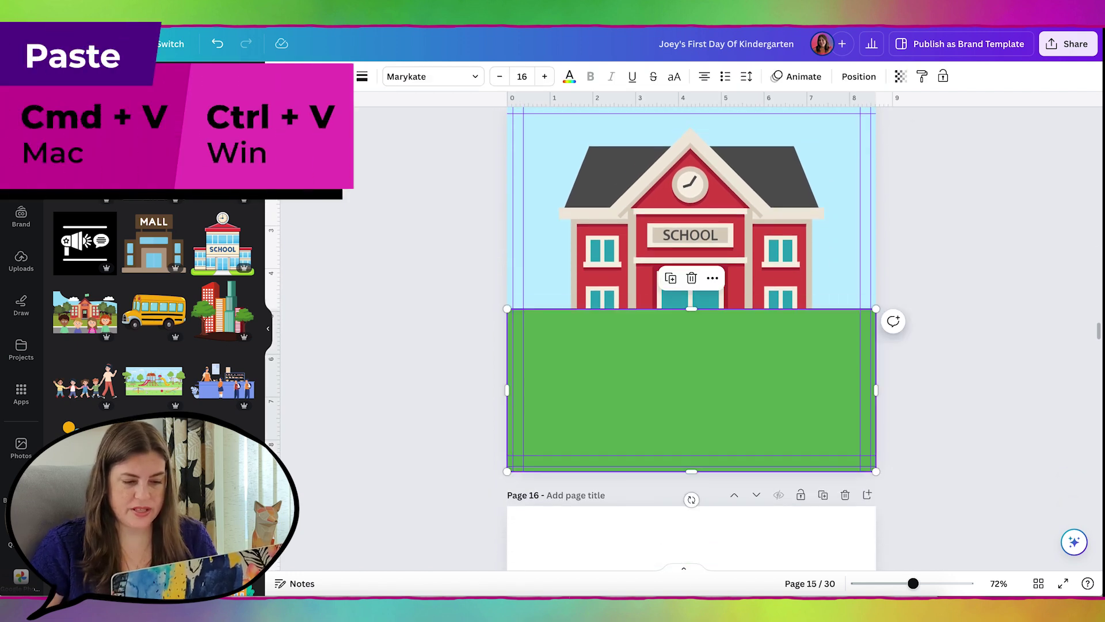
key("ctrl+alt+bracketleft")
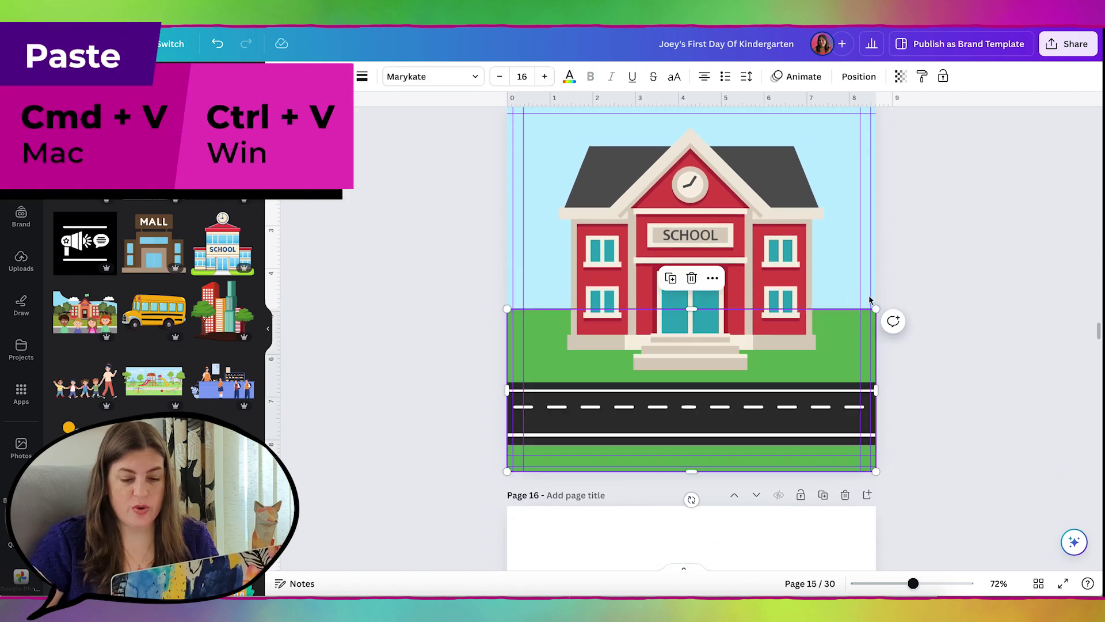
left_click(968, 251)
- Search the graphics for "grass" and add the dark green strip of grass blades to page 15
scroll(979, 276, "up", 1)
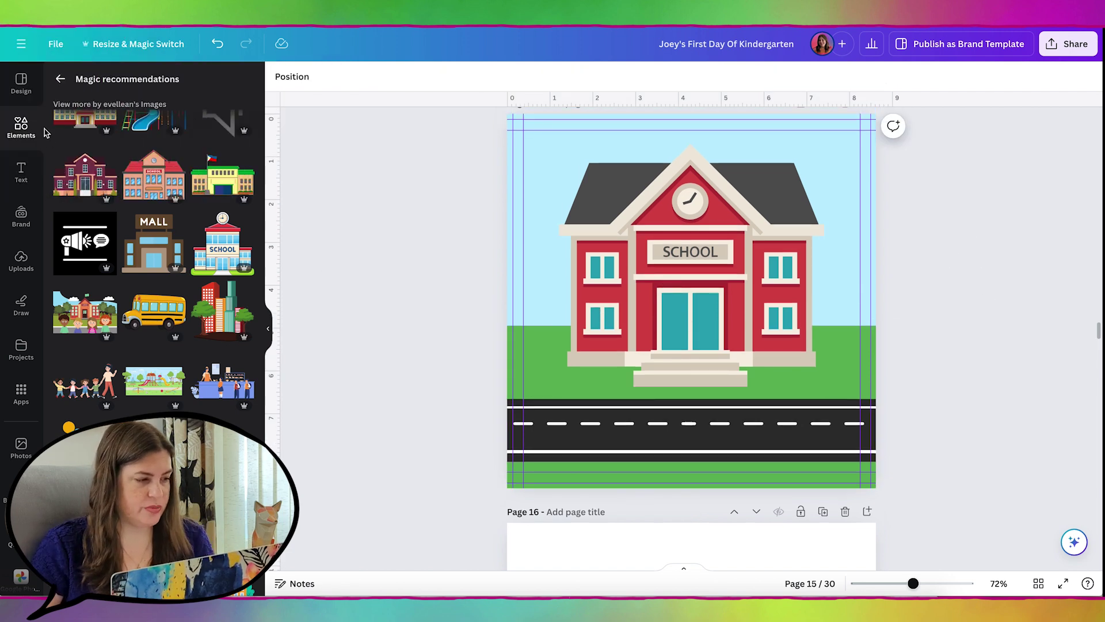
left_click(21, 126)
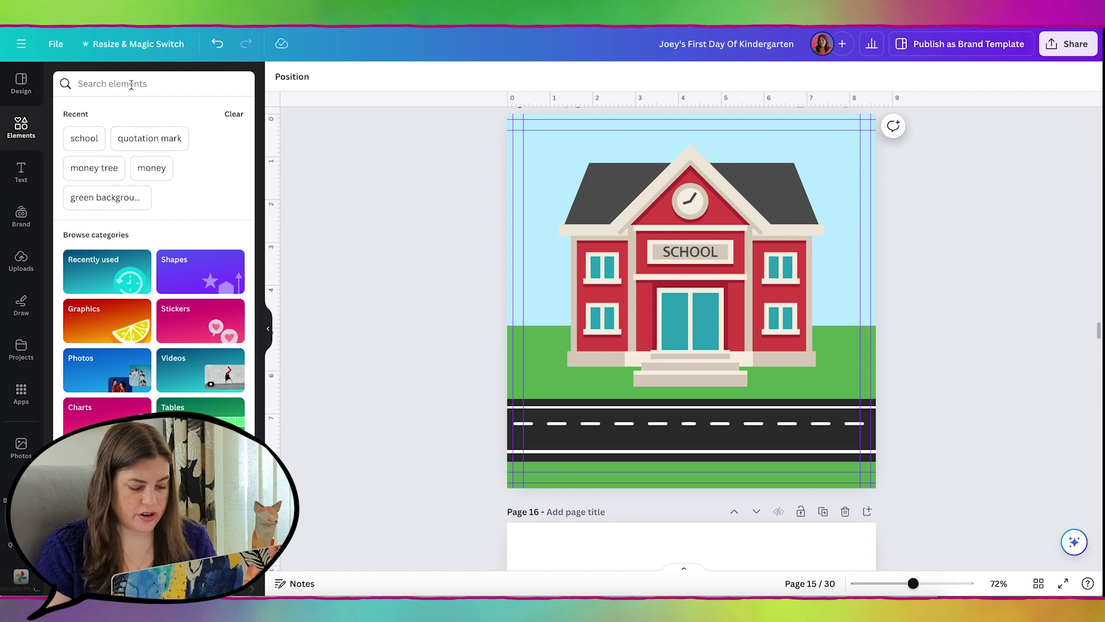
left_click(131, 85)
type("grass")
key("Return")
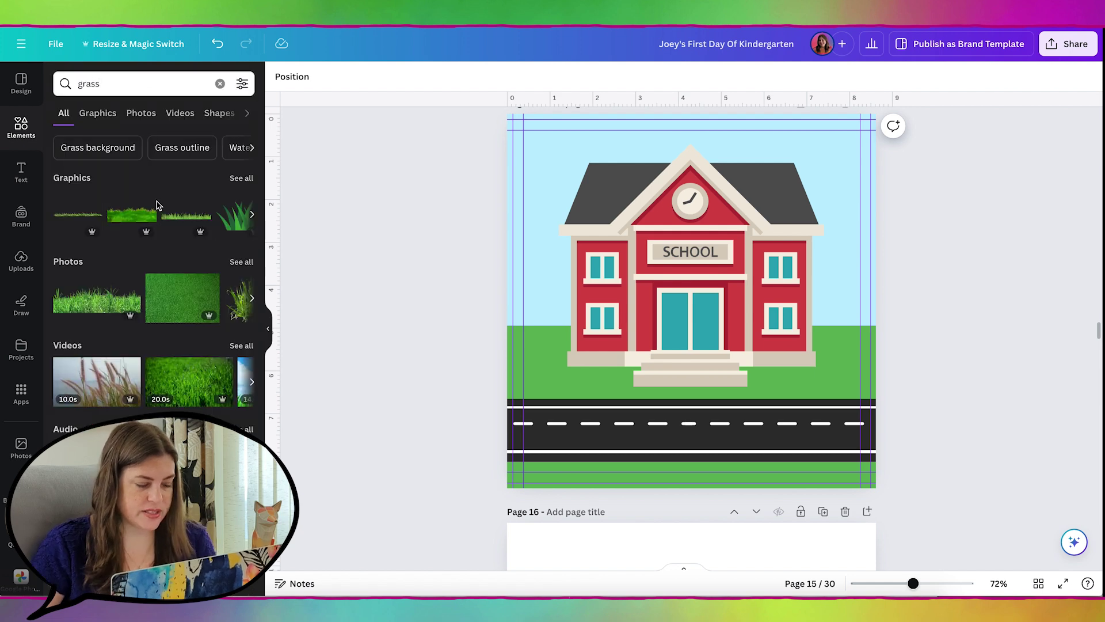
left_click(242, 178)
left_click(222, 340)
- Place the grass behind the school's left side on the horizon and recolor it with the green sampled from the ground
left_click_drag(673, 311, 556, 314)
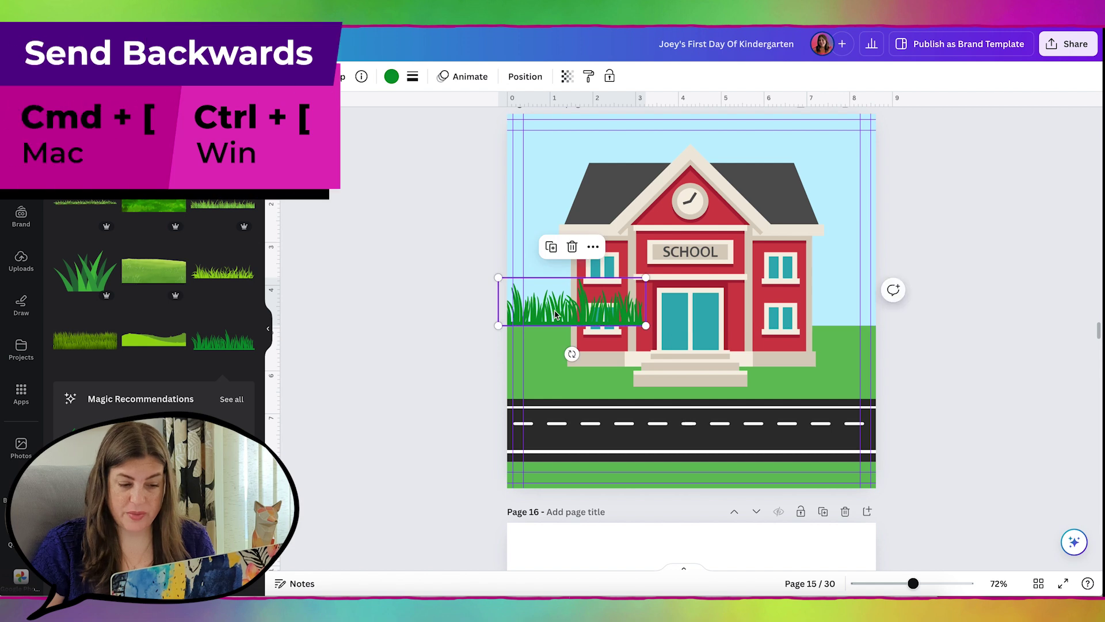
key("ctrl+bracketleft")
left_click(391, 77)
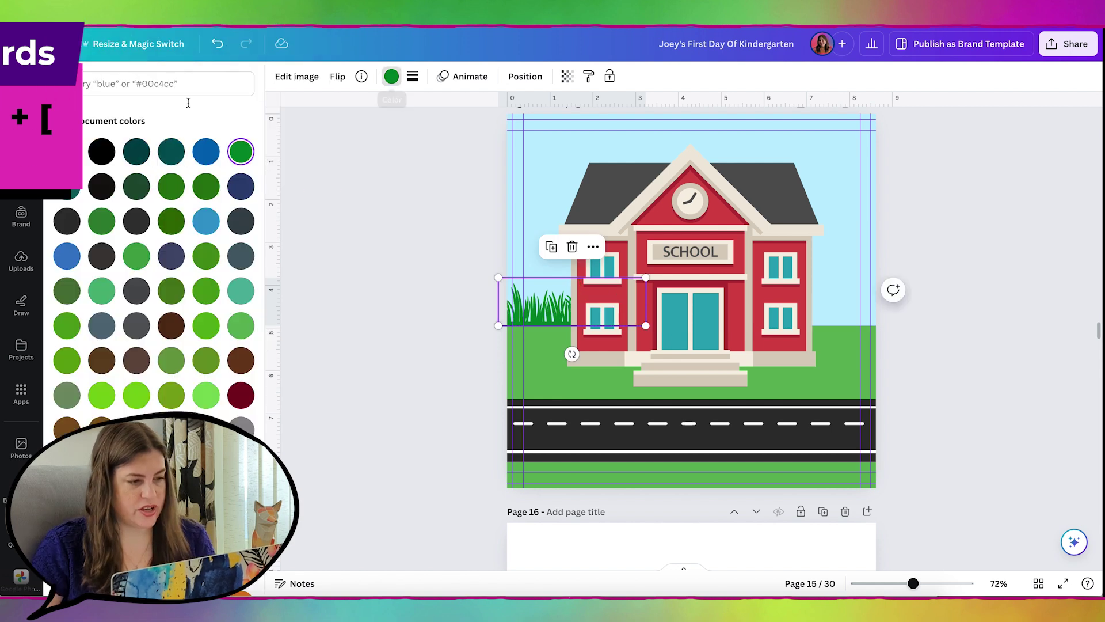
left_click(67, 152)
left_click(223, 282)
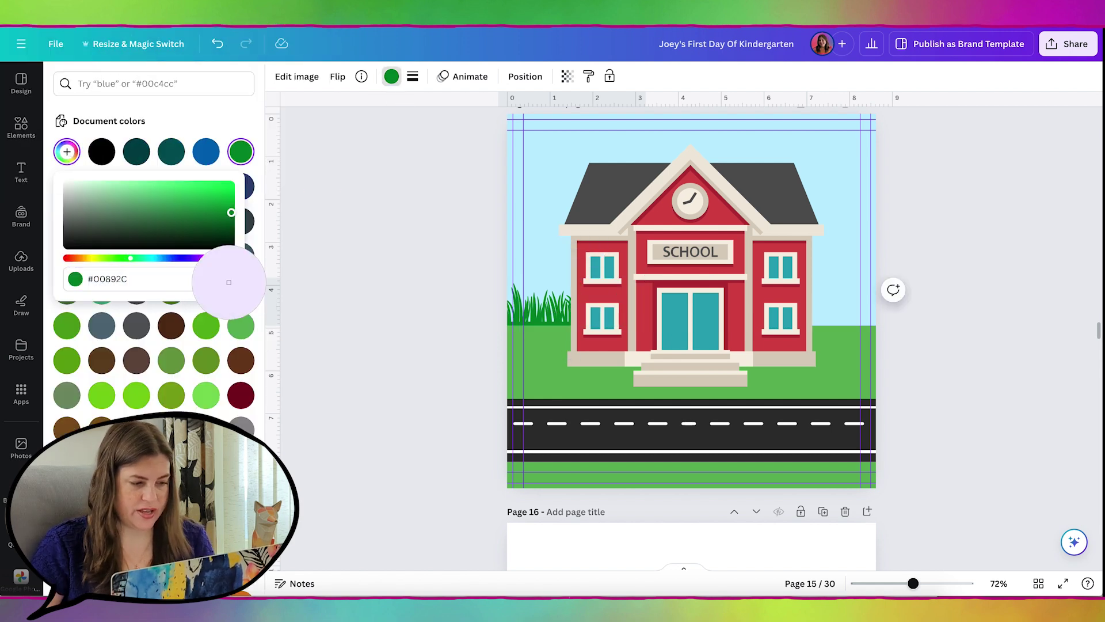
left_click(538, 326)
- Copy the grass to the school's right side, flip it horizontally and shift it so it runs off the page's right edge
left_click_drag(536, 317, 842, 316)
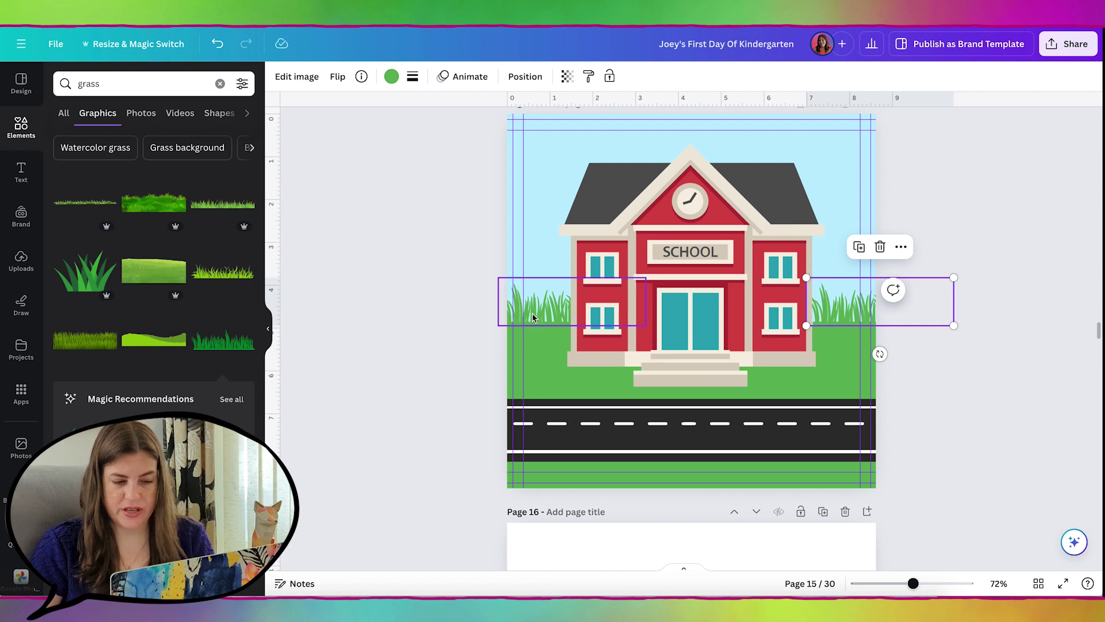
left_click_drag(845, 310, 790, 310)
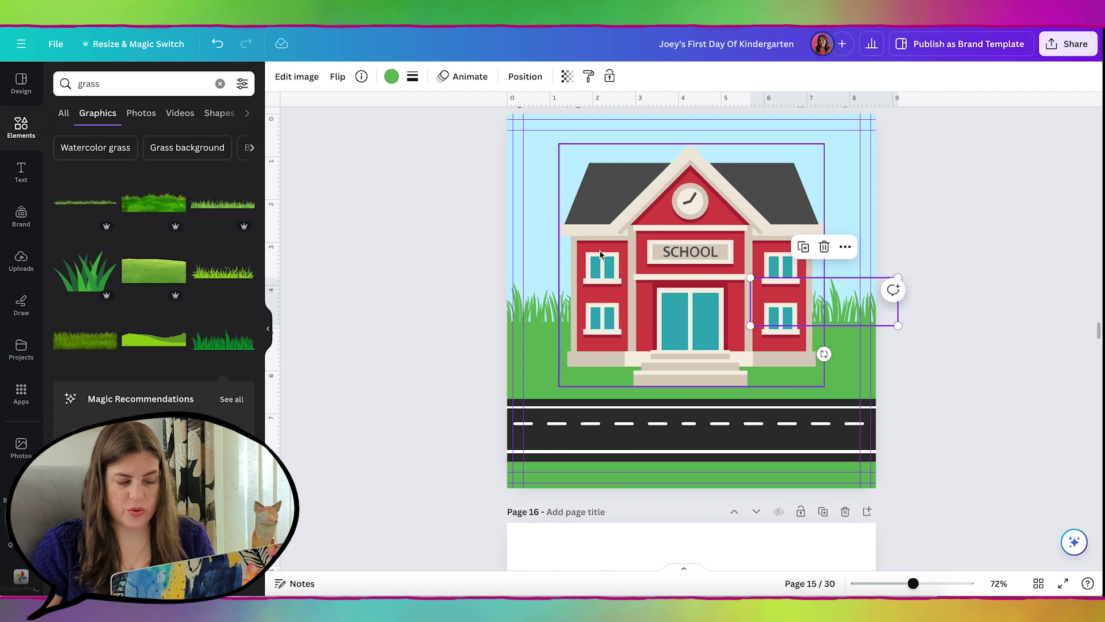
left_click(338, 80)
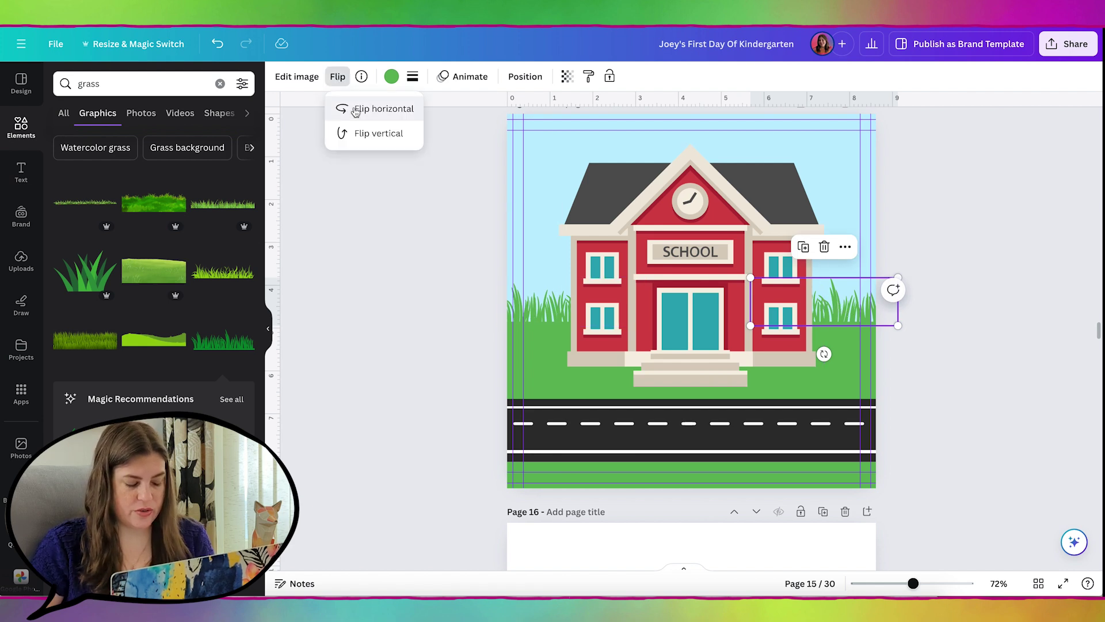
left_click(356, 110)
left_click_drag(847, 307, 884, 306)
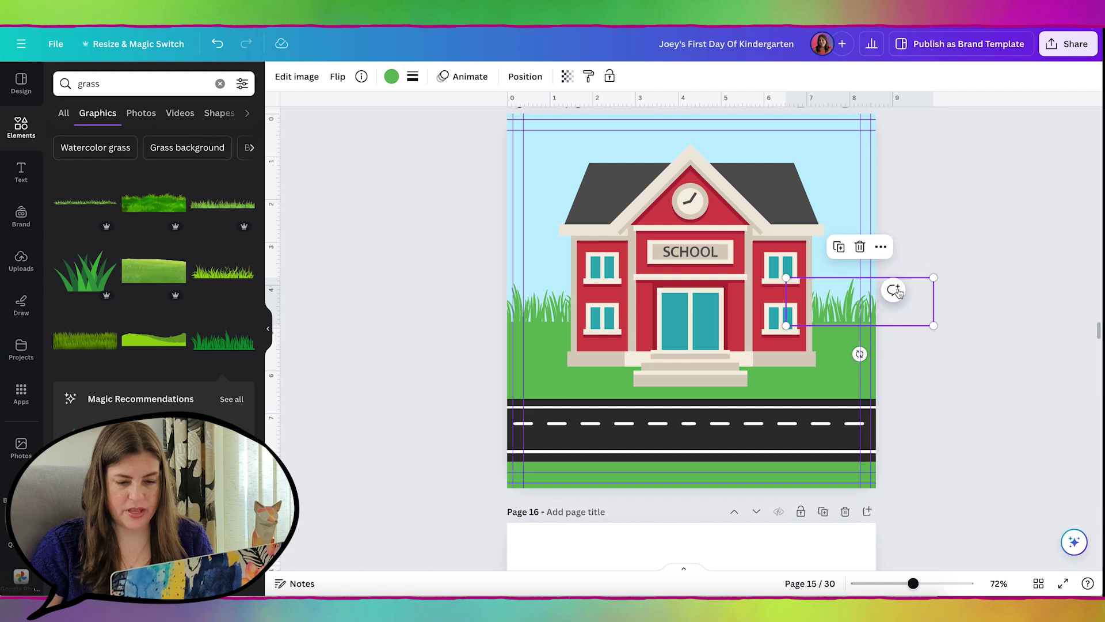
left_click(994, 236)
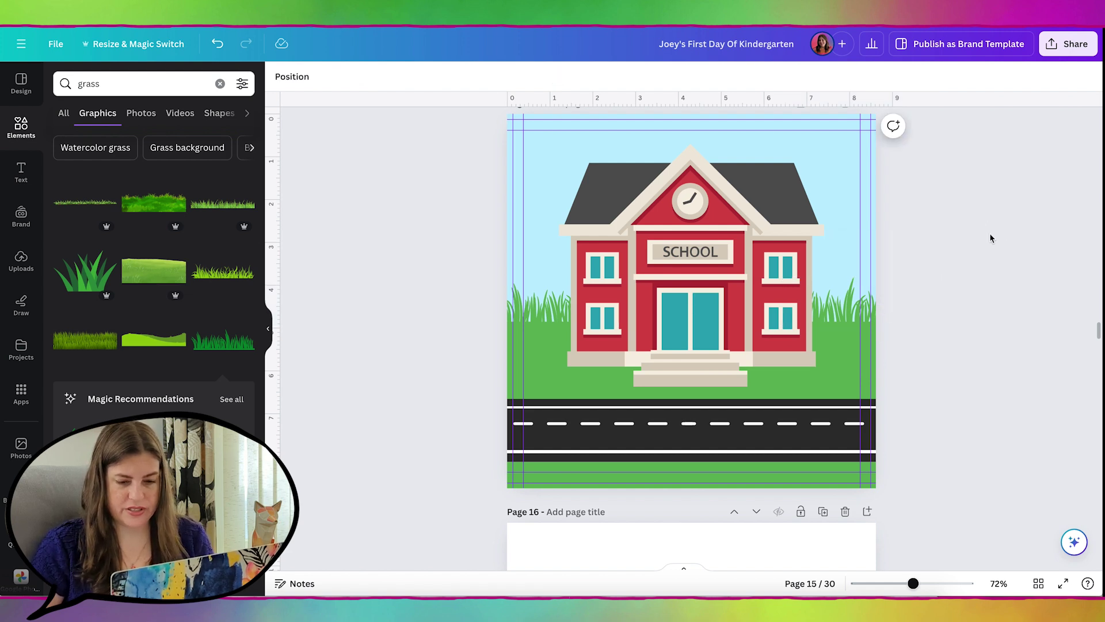
- Shift the grass on the school's left side further off the page's left edge
left_click(543, 312)
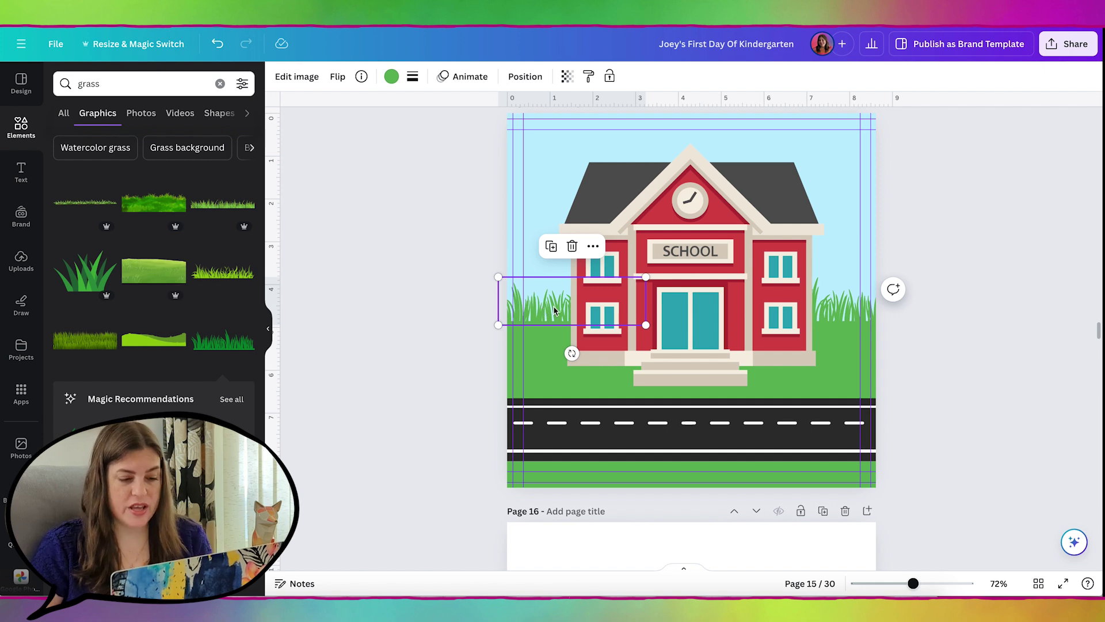
left_click(554, 311)
left_click_drag(519, 308, 494, 305)
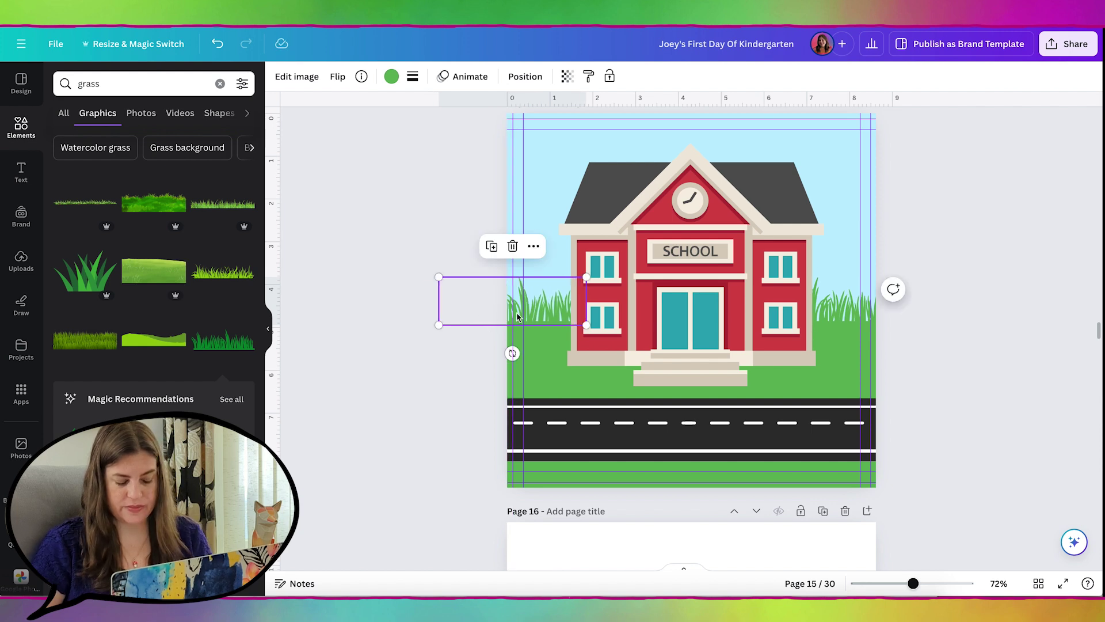
- Duplicate the grass on the school's left side, align it with the original and crop it to the part beyond the page's left edge
left_click(490, 248)
left_click_drag(558, 316, 540, 305)
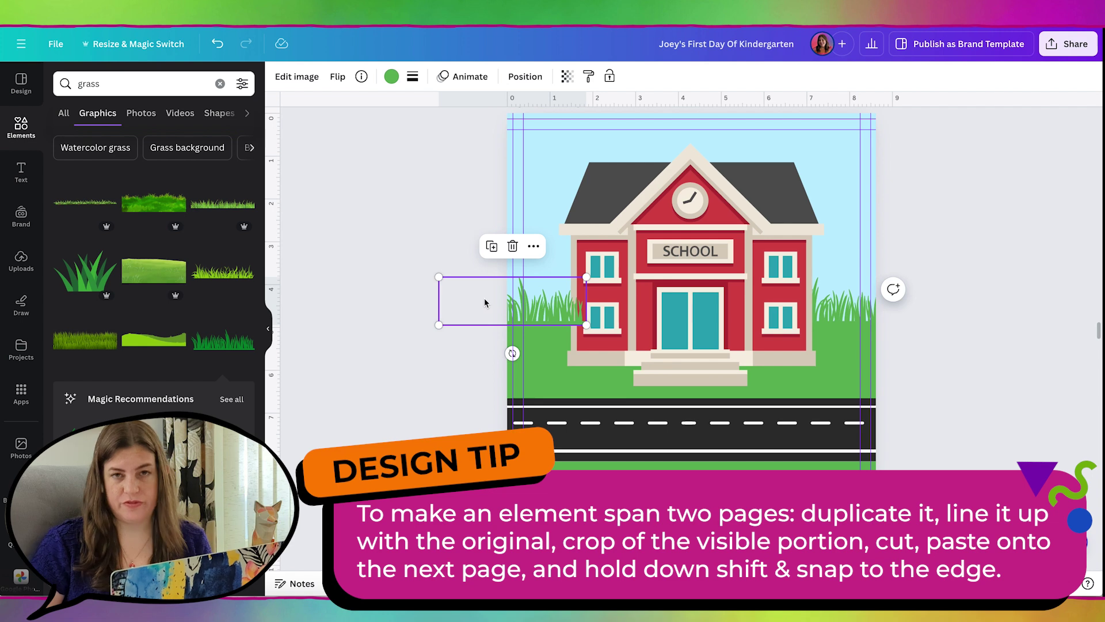
left_click(533, 315)
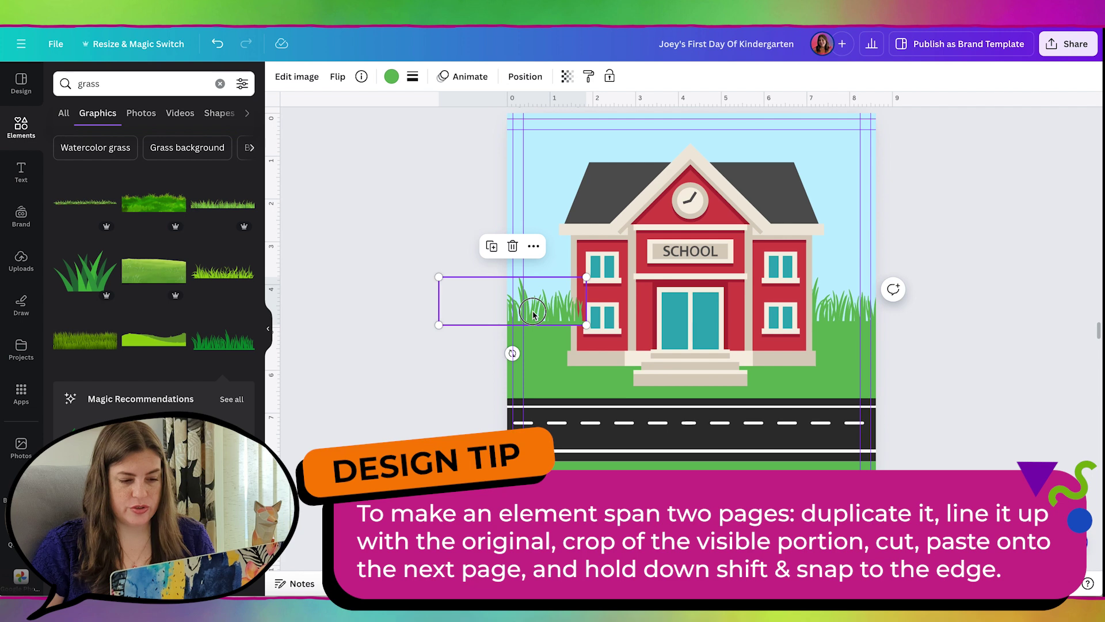
double_click(533, 312)
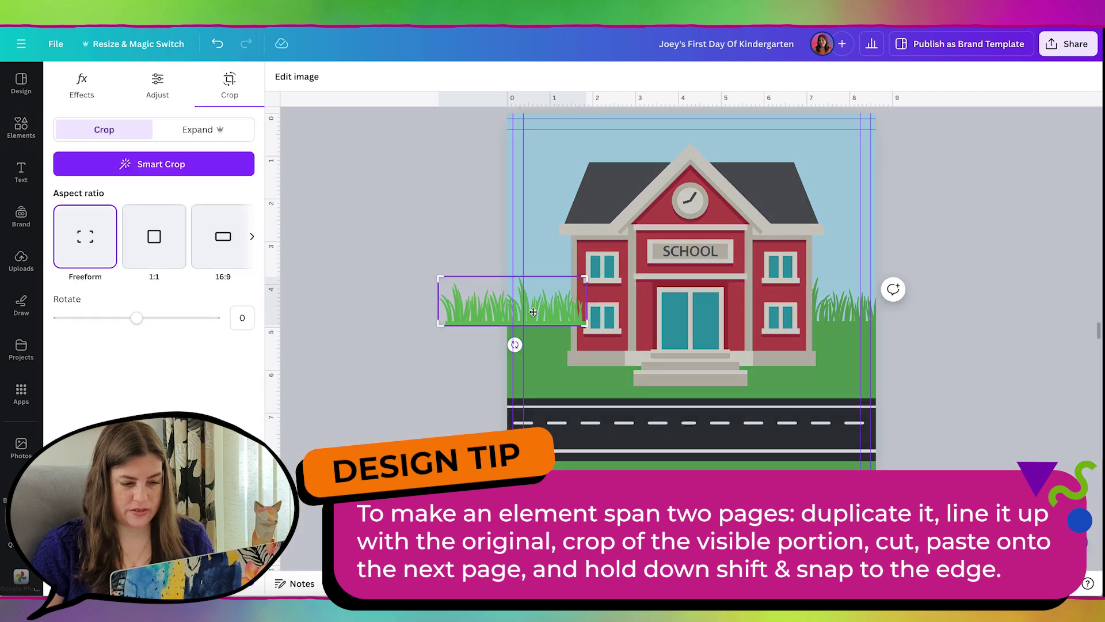
left_click_drag(586, 325, 508, 341)
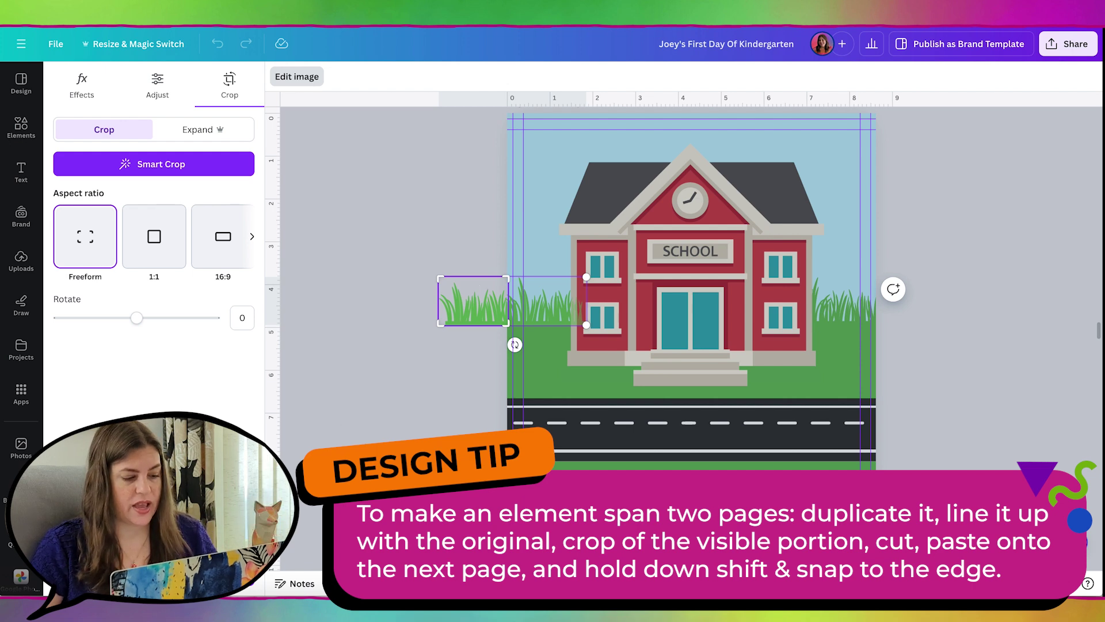
key("Return")
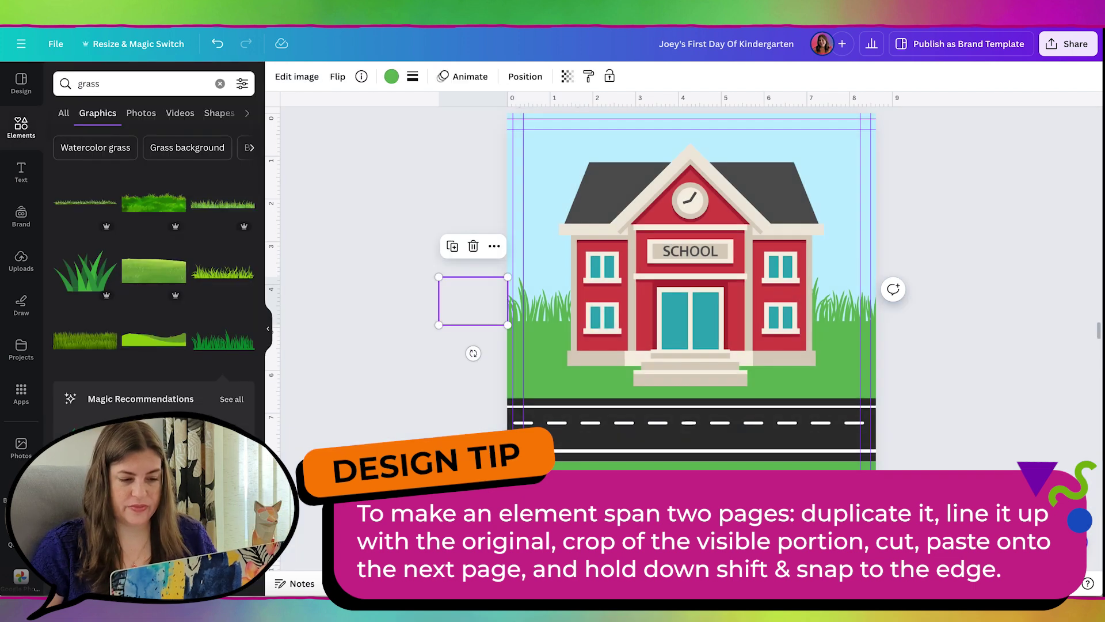
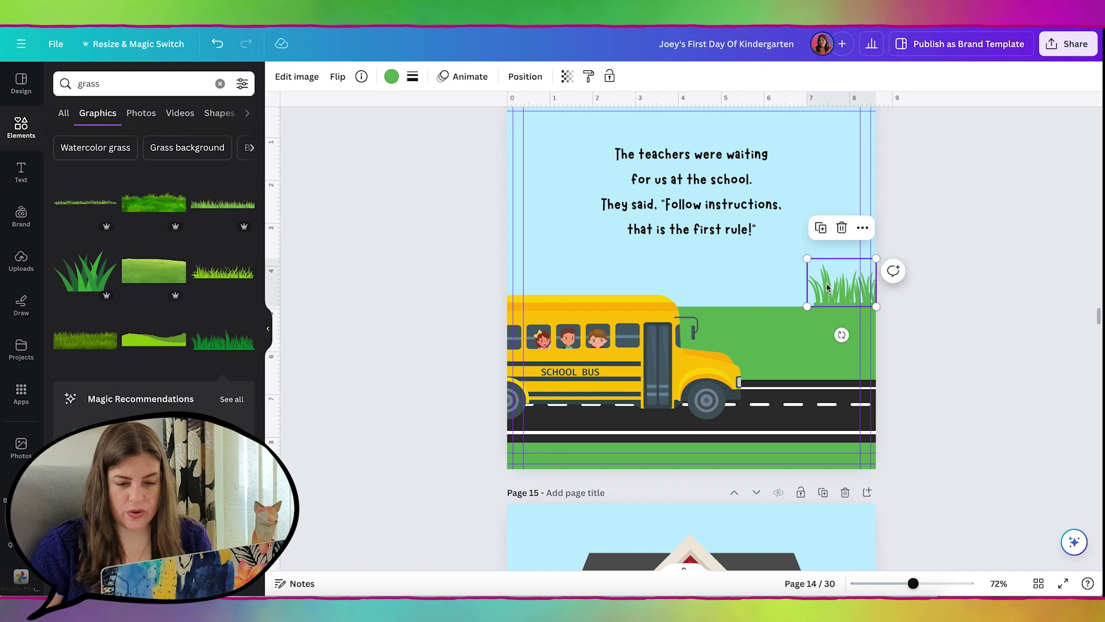
left_click_drag(829, 286, 775, 294)
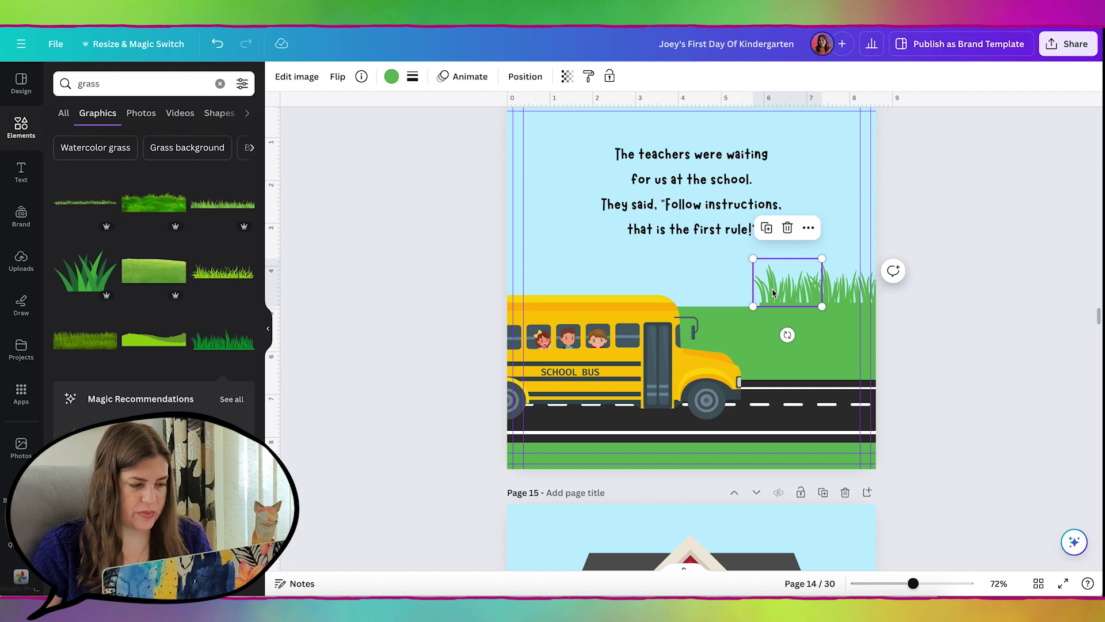
key("Delete")
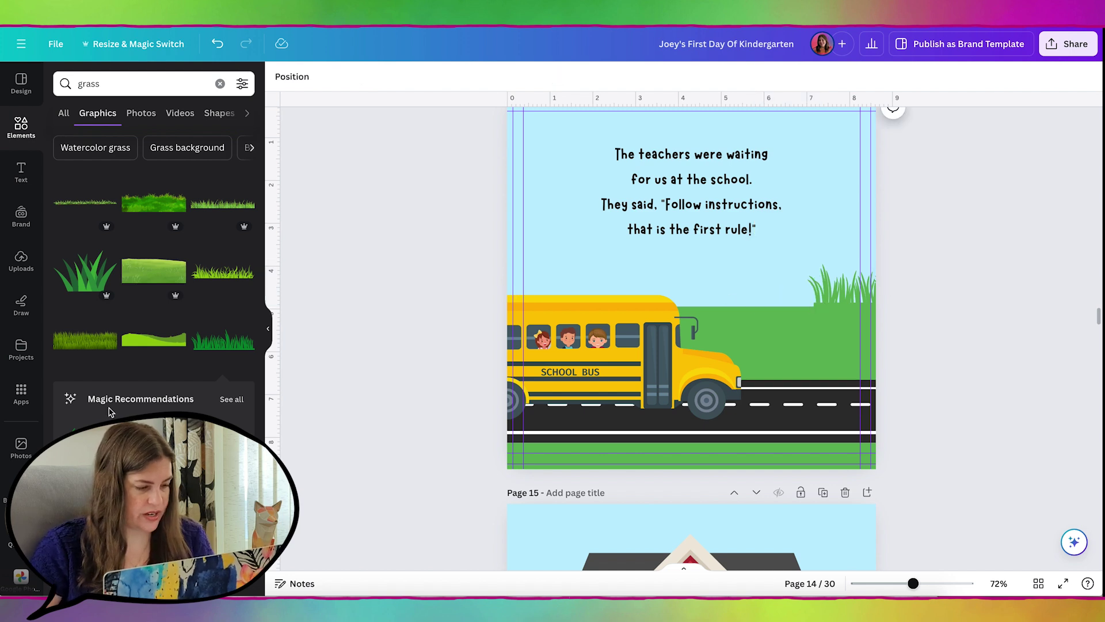
key("ctrl+z")
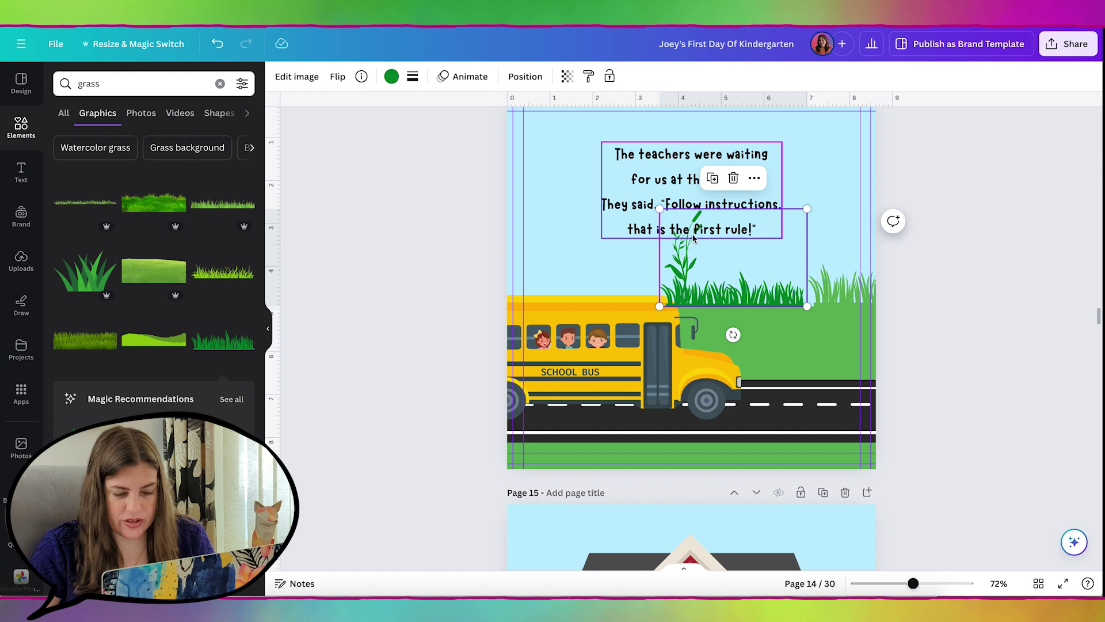
- Flip the dark green tall-stalked grass on page 14 horizontally and slide it along the horizon to overlap the grass at the right edge
left_click_drag(705, 288, 720, 287)
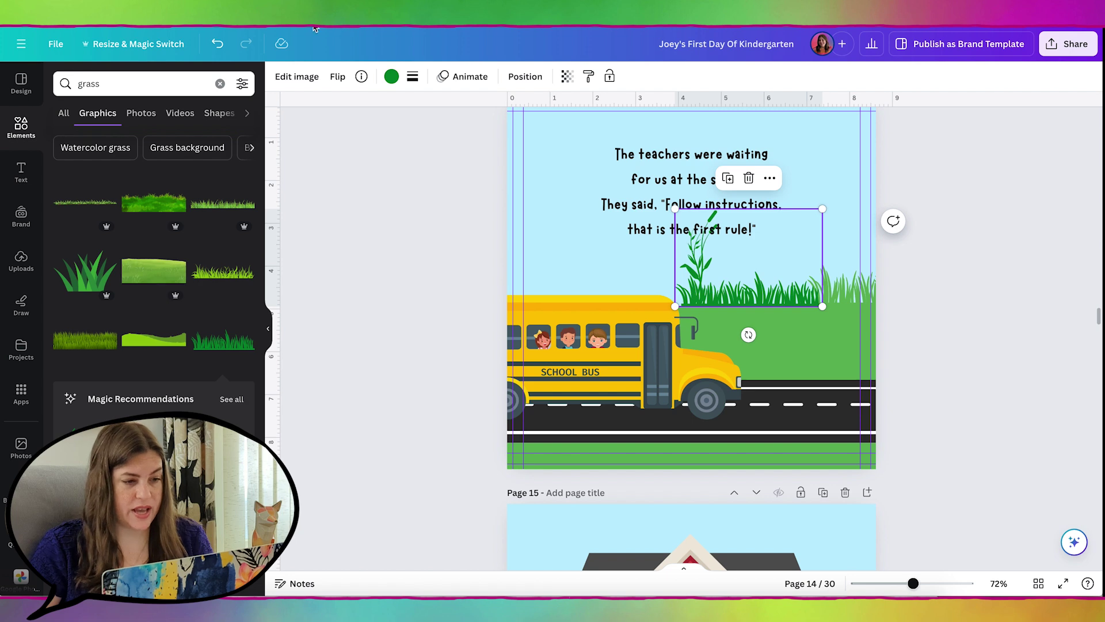
left_click(338, 77)
left_click(352, 109)
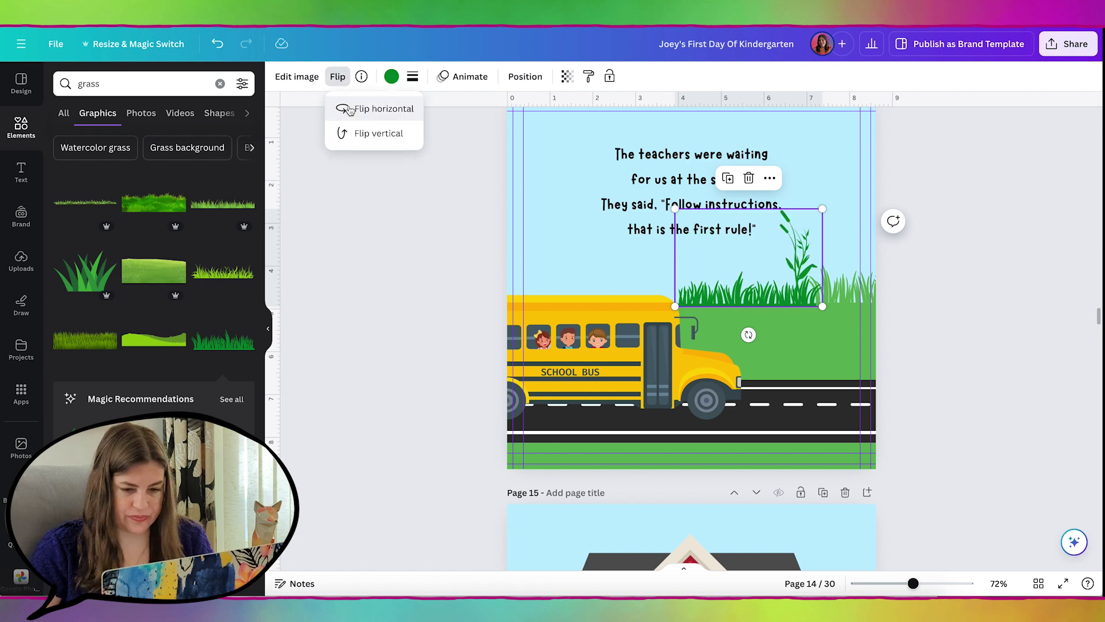
left_click_drag(736, 300, 745, 299)
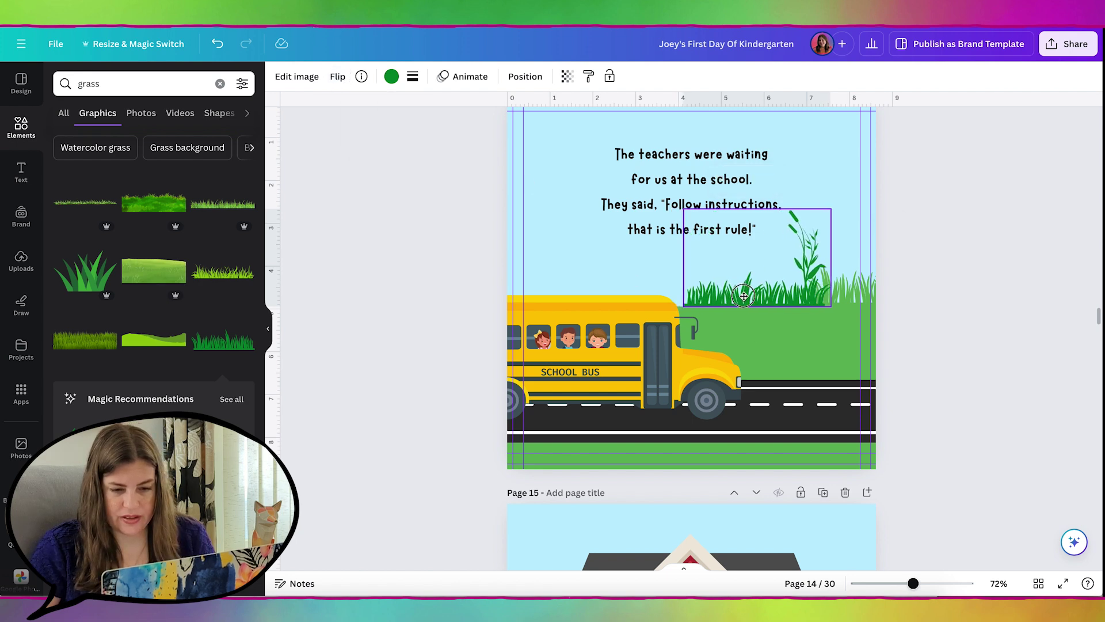
- Recolor the tall-stalked grass on page 14 with the green sampled from the ground
left_click(390, 75)
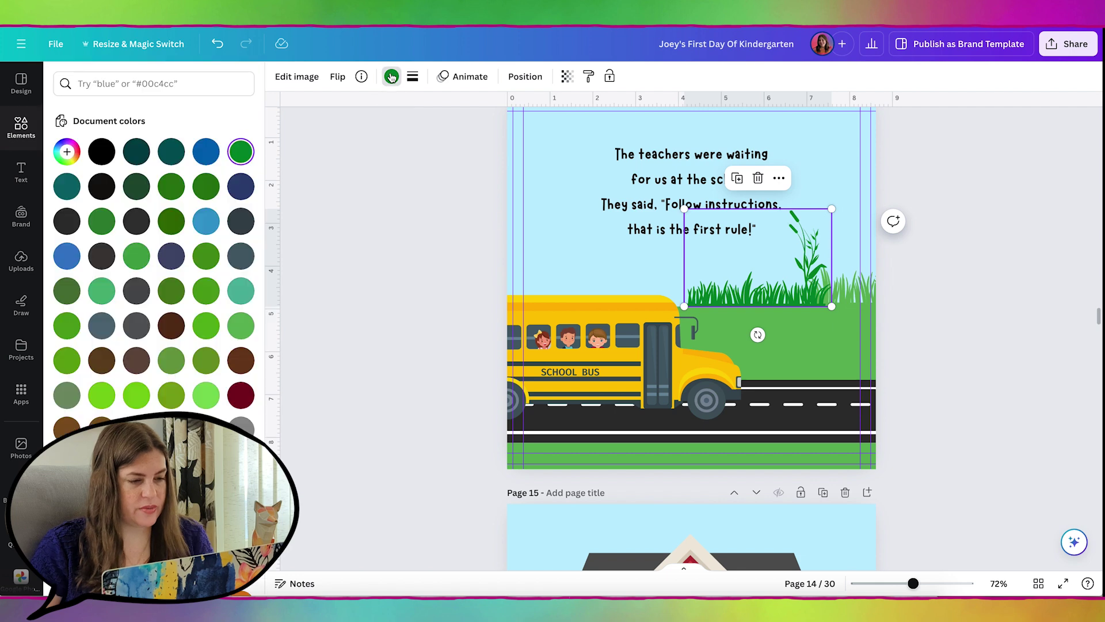
left_click(79, 153)
left_click(223, 279)
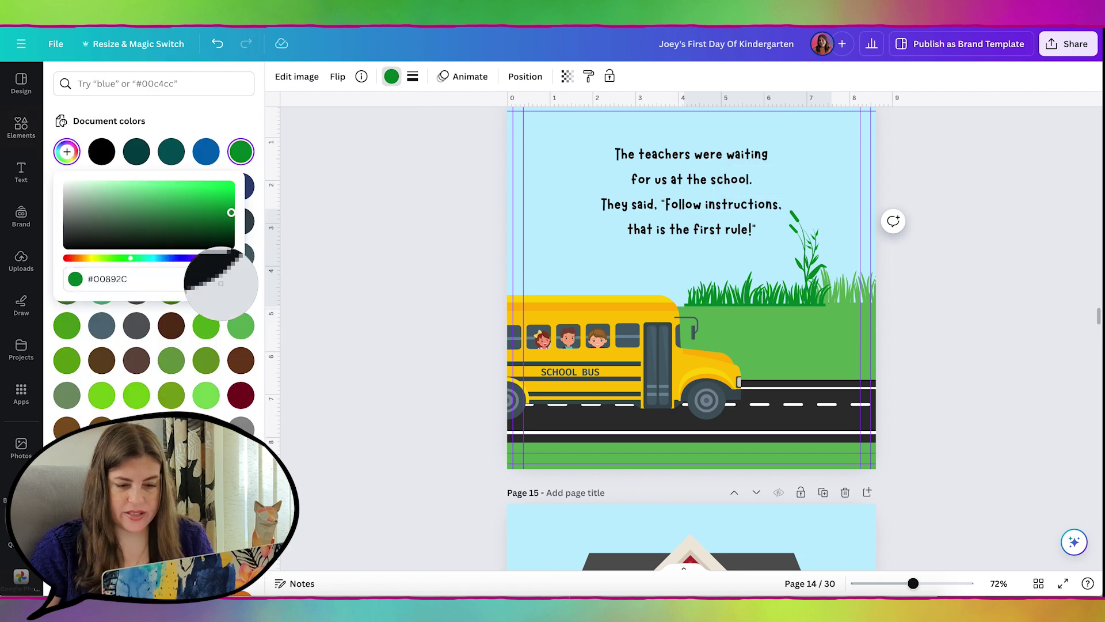
left_click(757, 335)
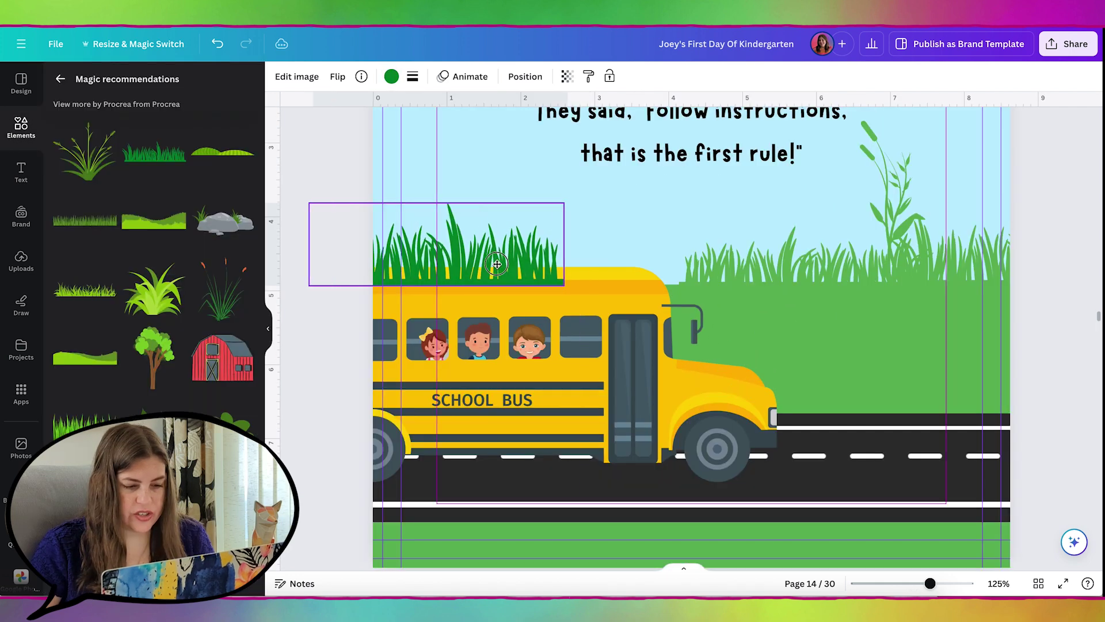
- Shift the dark green grass above the bus past page 14's left edge and recolor it with the green sampled from the ground
mouse_move(505, 265)
left_mouse_down()
mouse_move(469, 265)
mouse_move(489, 264)
left_mouse_up()
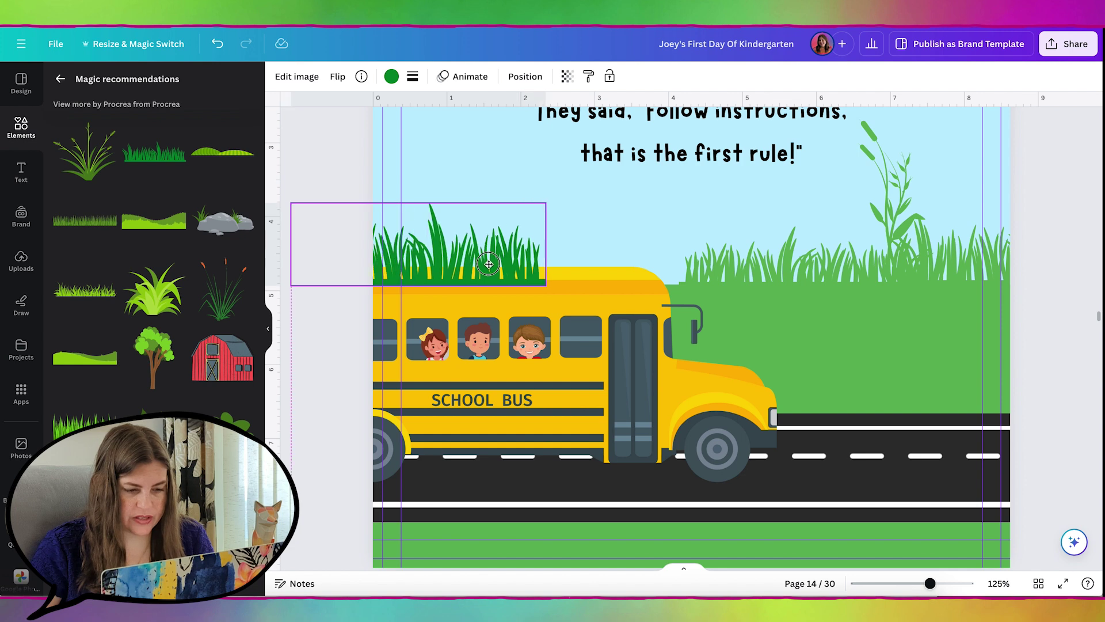
left_click(392, 76)
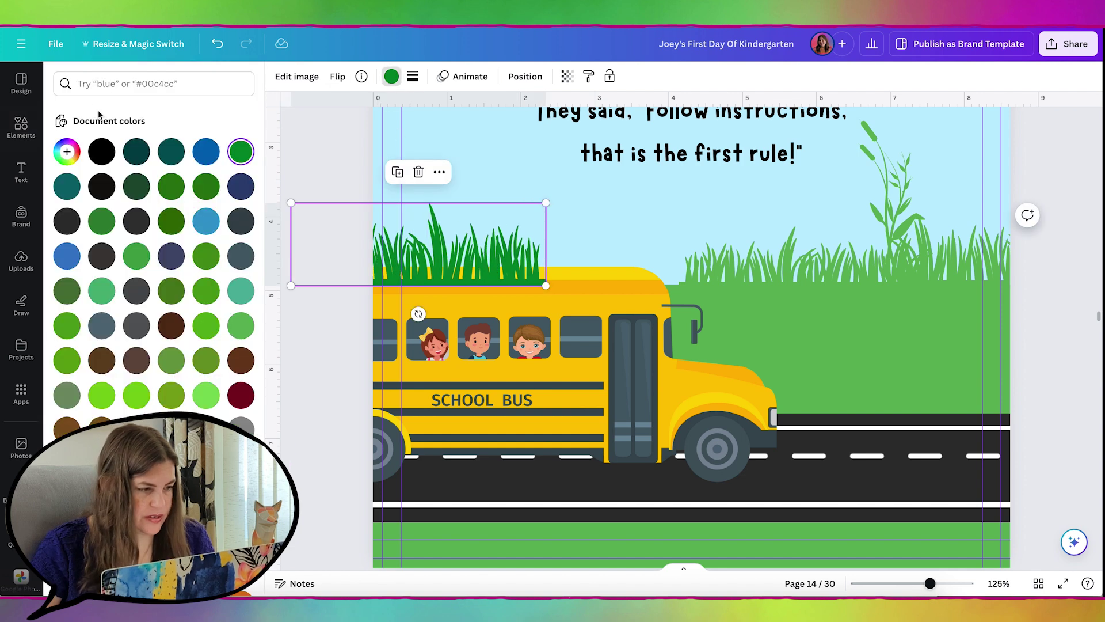
left_click(67, 152)
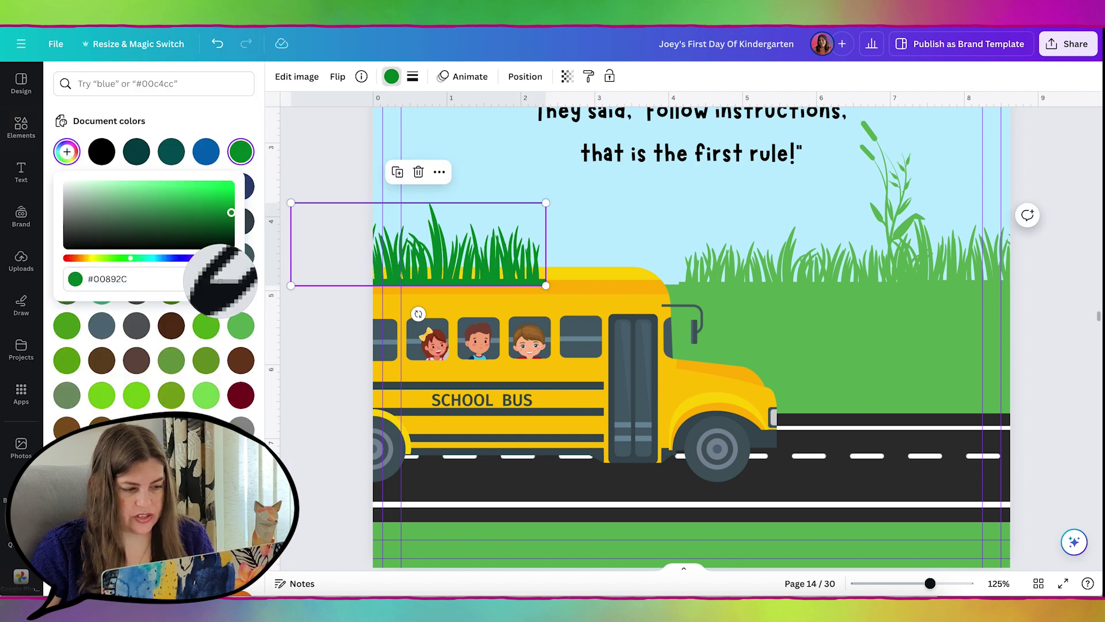
left_click(223, 279)
left_click(712, 361)
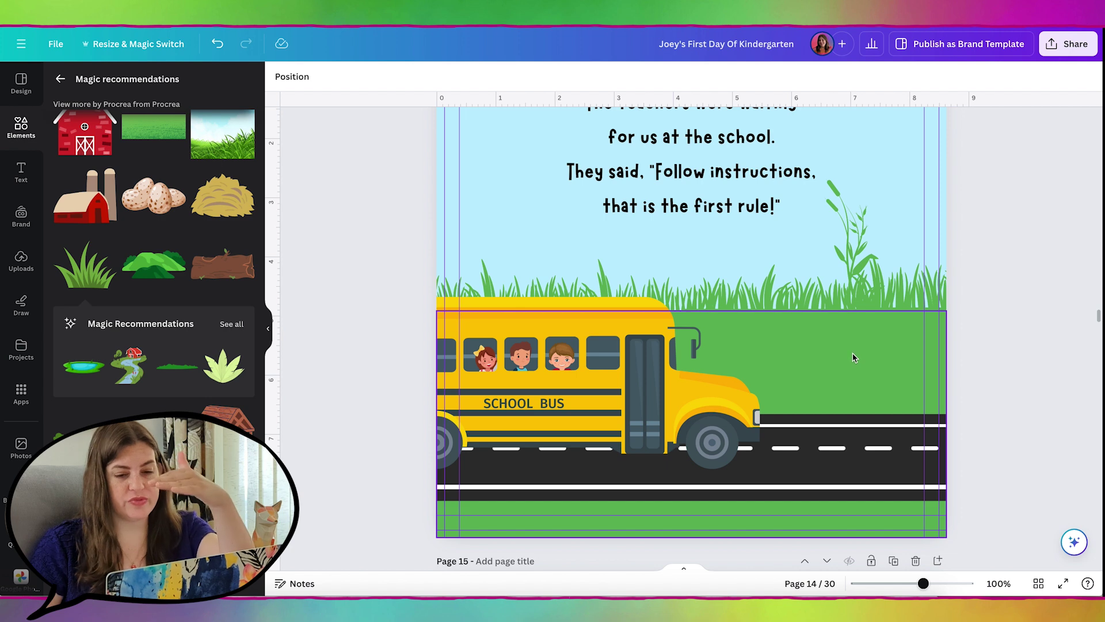
- Select all the grass pieces along page 14's horizon and move them up together above the bus roof
left_click(464, 292)
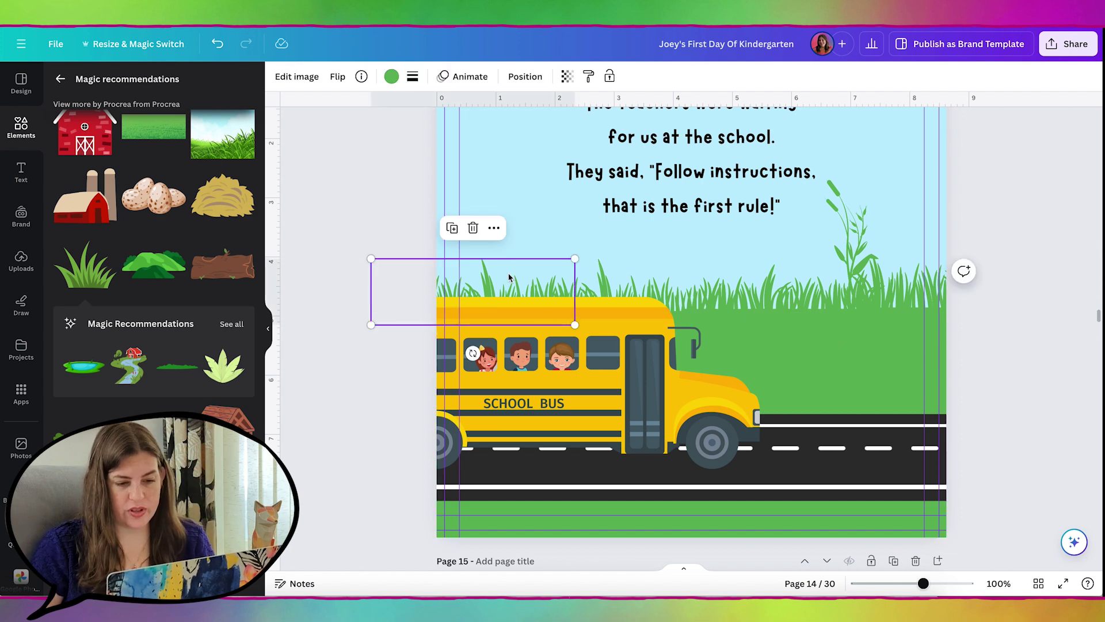
left_click(612, 279, "shift")
left_click(749, 279, "shift")
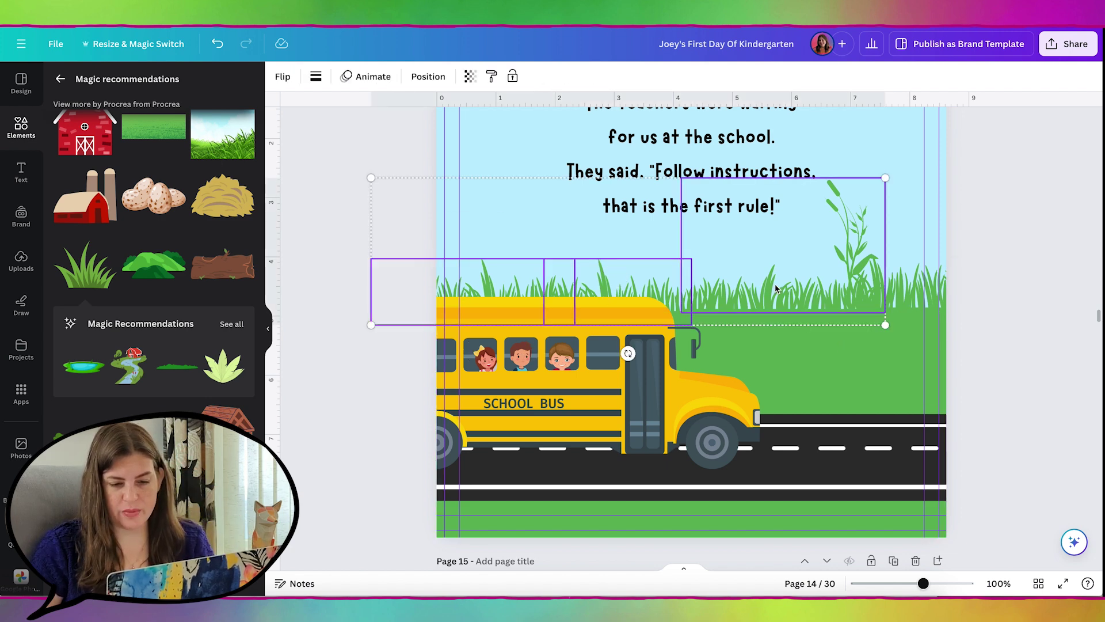
left_click(933, 289, "shift")
left_click_drag(929, 290, 919, 251)
left_click(1001, 257)
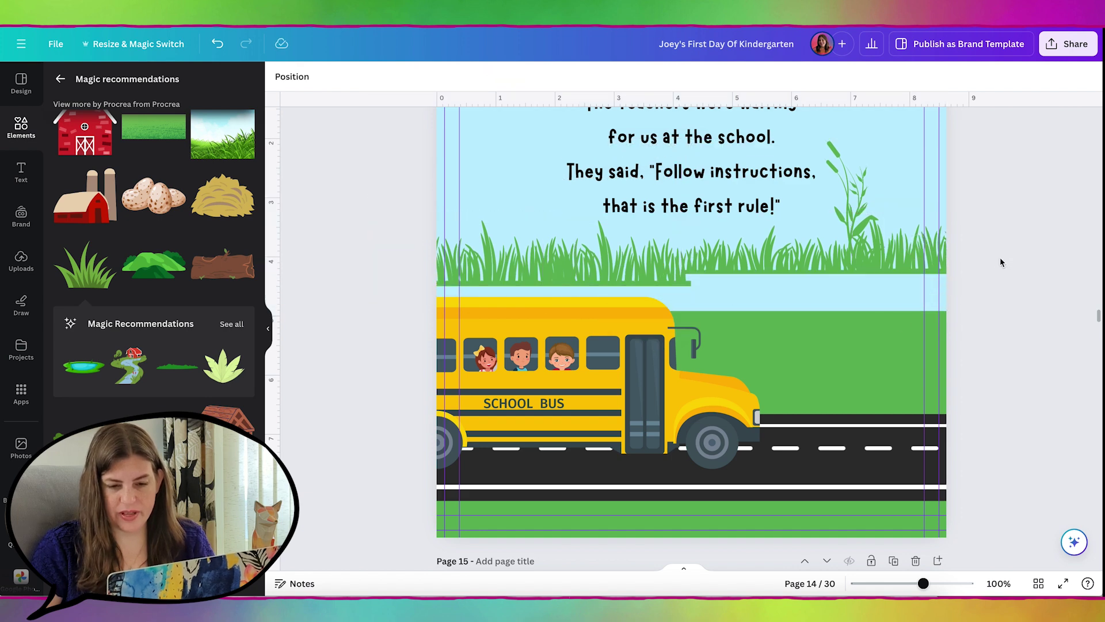
- Extend the top edge of page 14's green ground up to the base of the raised grass
left_click(856, 370)
left_click_drag(691, 310, 695, 274)
left_click(1008, 205)
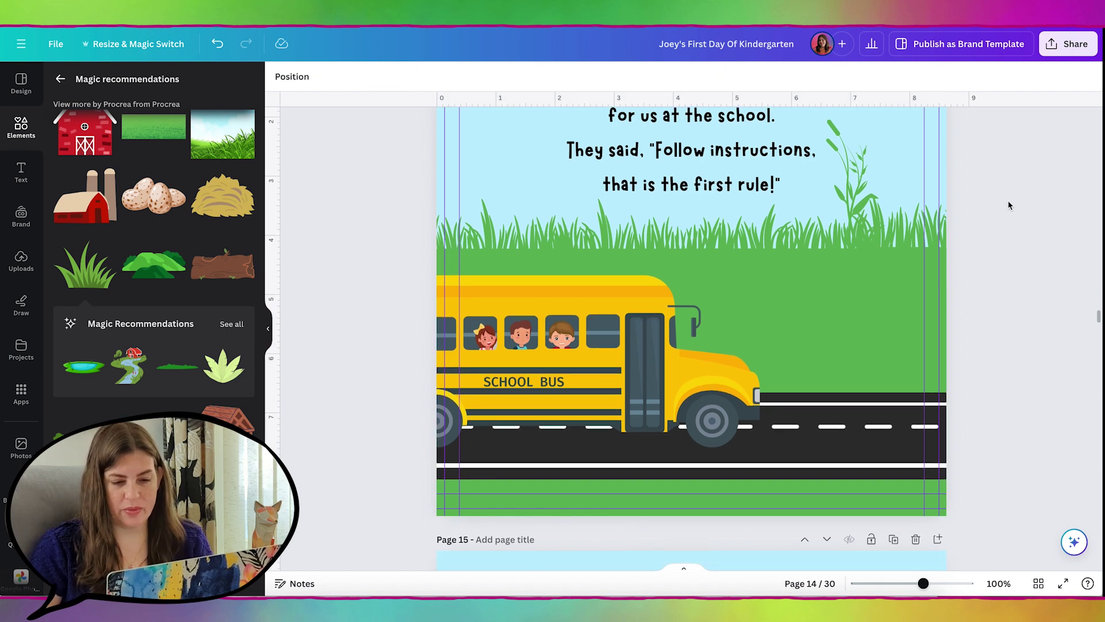
- Look up the Y position of the grass piece at page 14's right edge
scroll(1009, 205, "up", 2)
scroll(1008, 205, "down", 1)
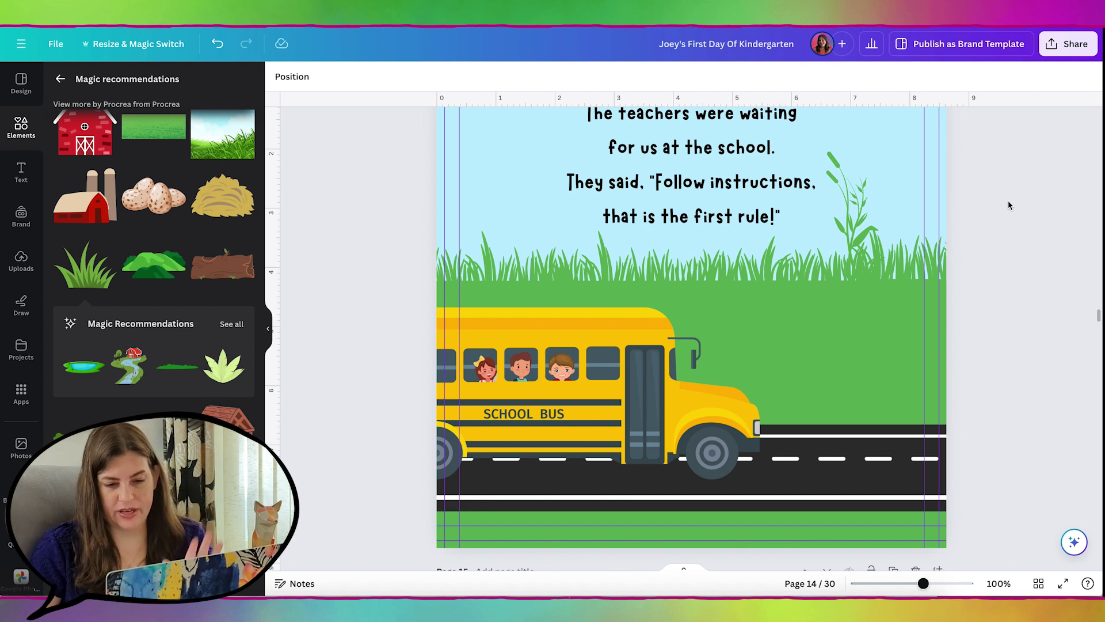
scroll(1009, 206, "up", 1)
left_click(908, 276)
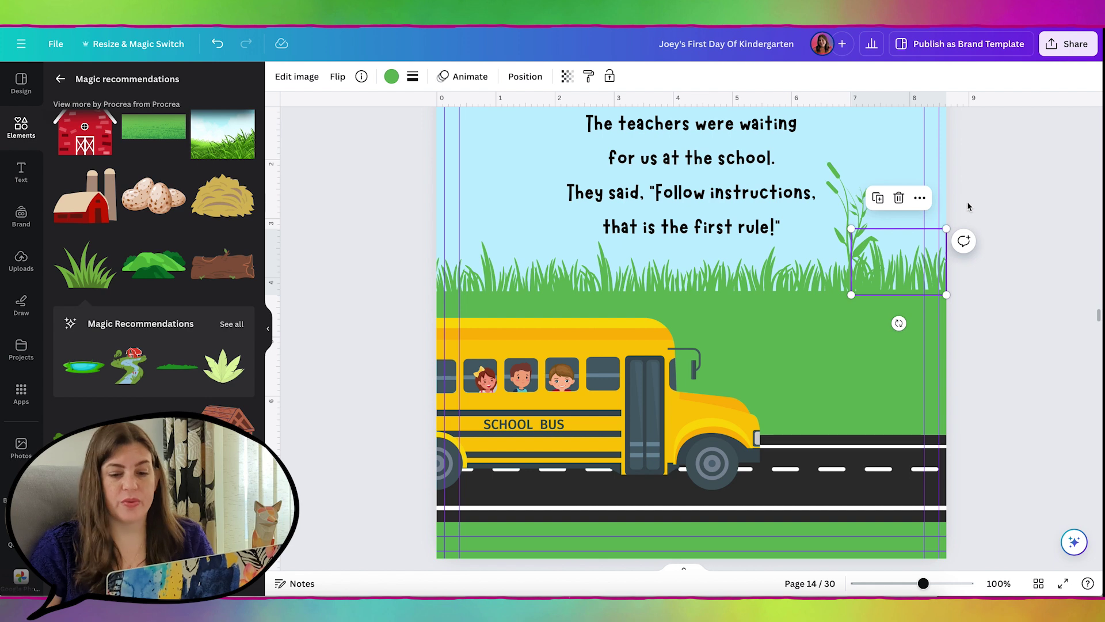
left_click(906, 282)
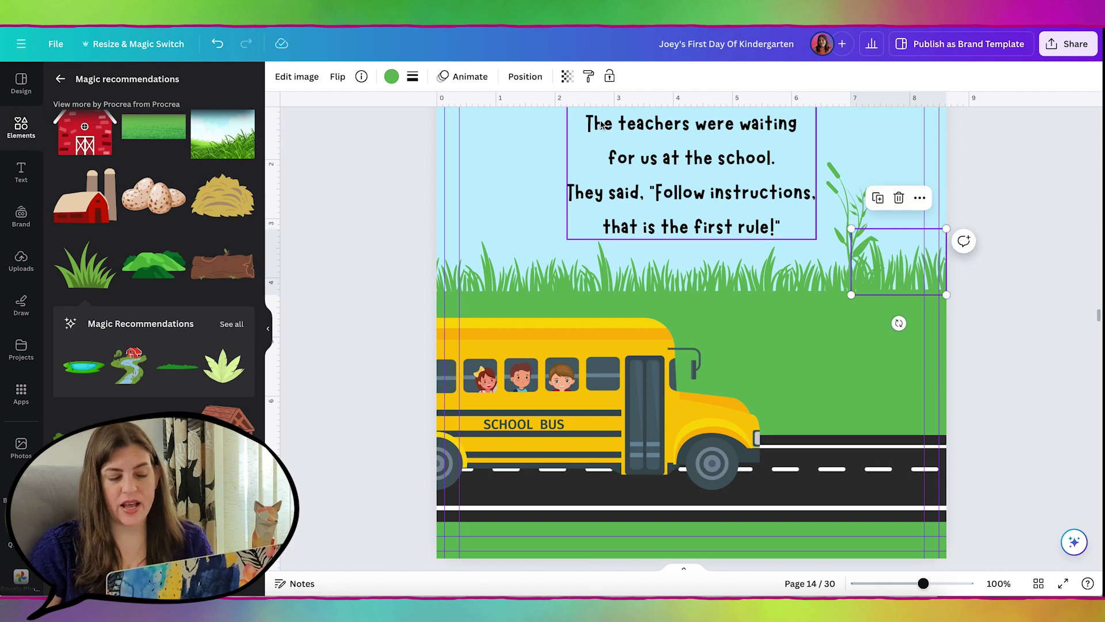
left_click(525, 77)
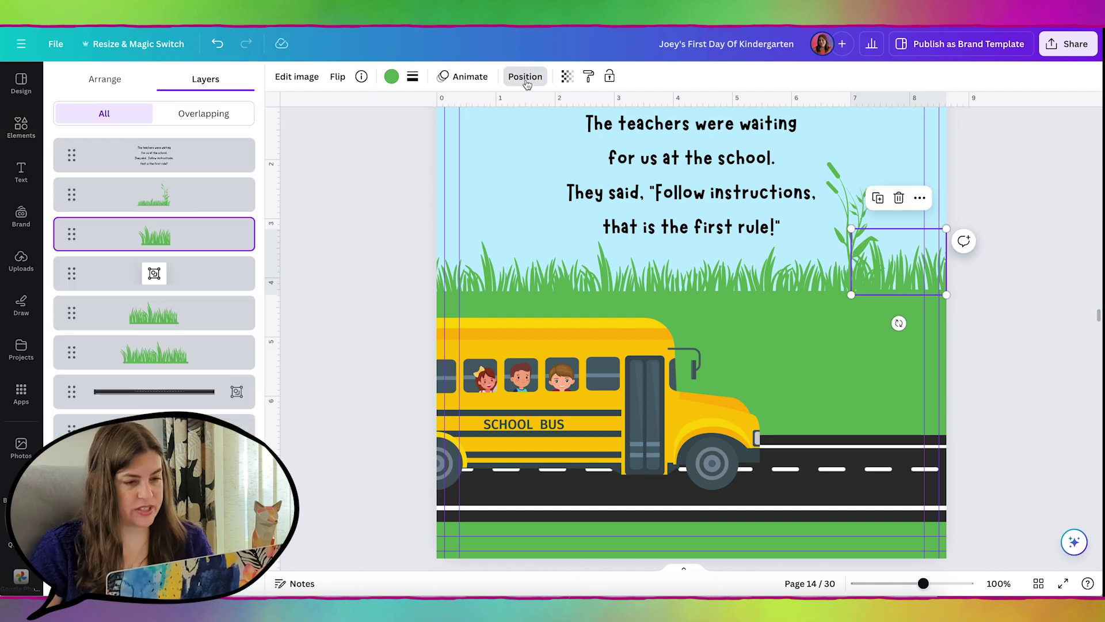
left_click(106, 81)
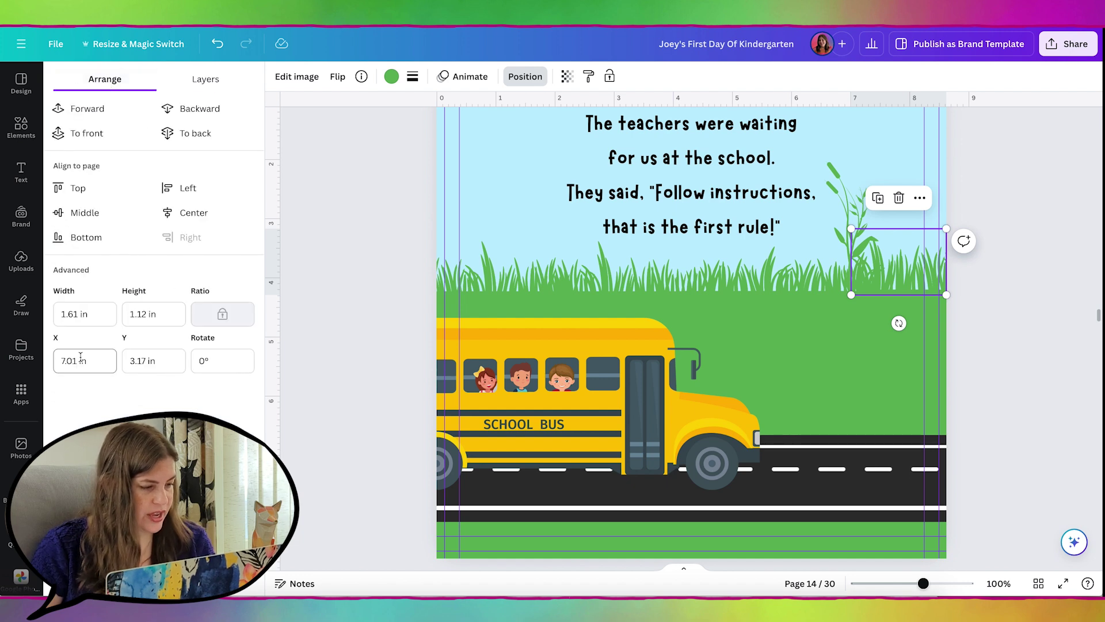
left_click(141, 361)
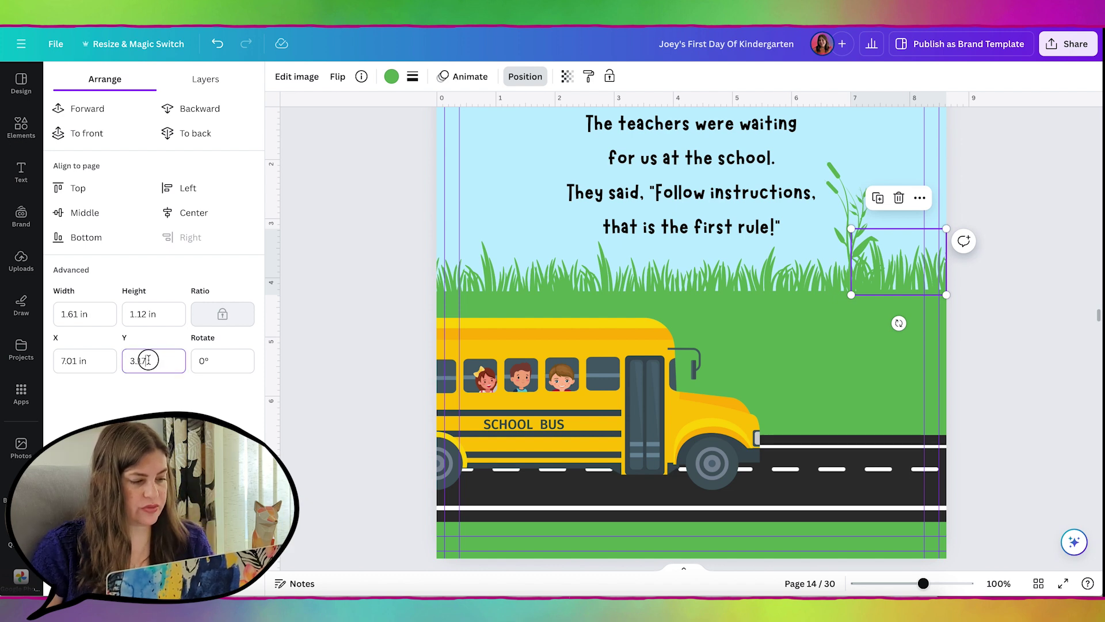
key("Return")
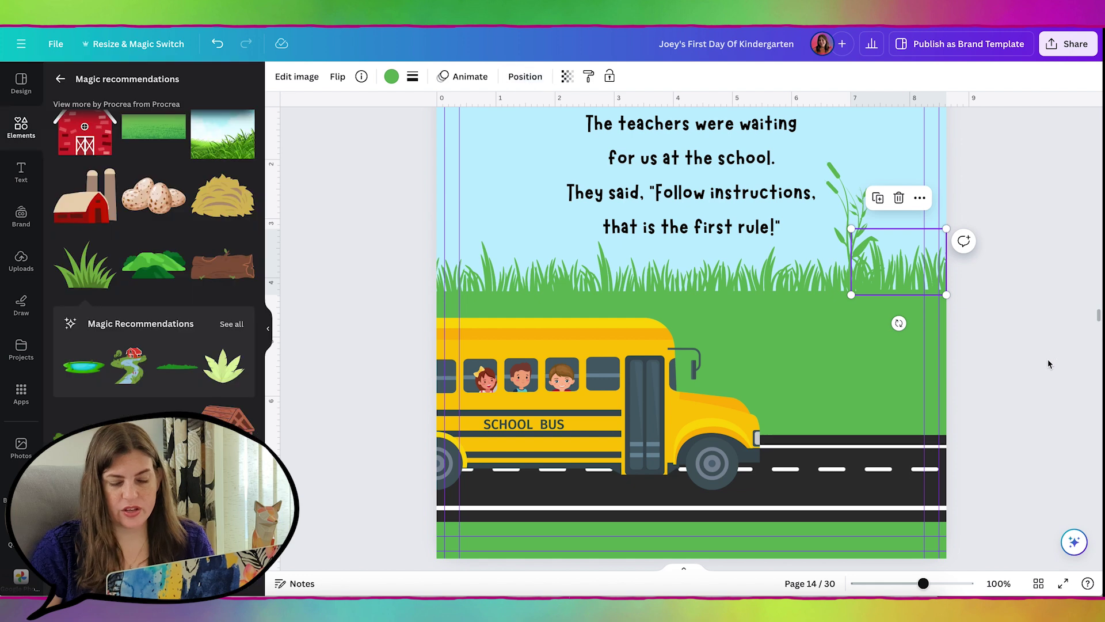
- Set the Y position of the grass on the school's left side to 3.17 in and level the right-side grass with it
scroll(1010, 342, "up", 1)
scroll(1010, 342, "down", 10)
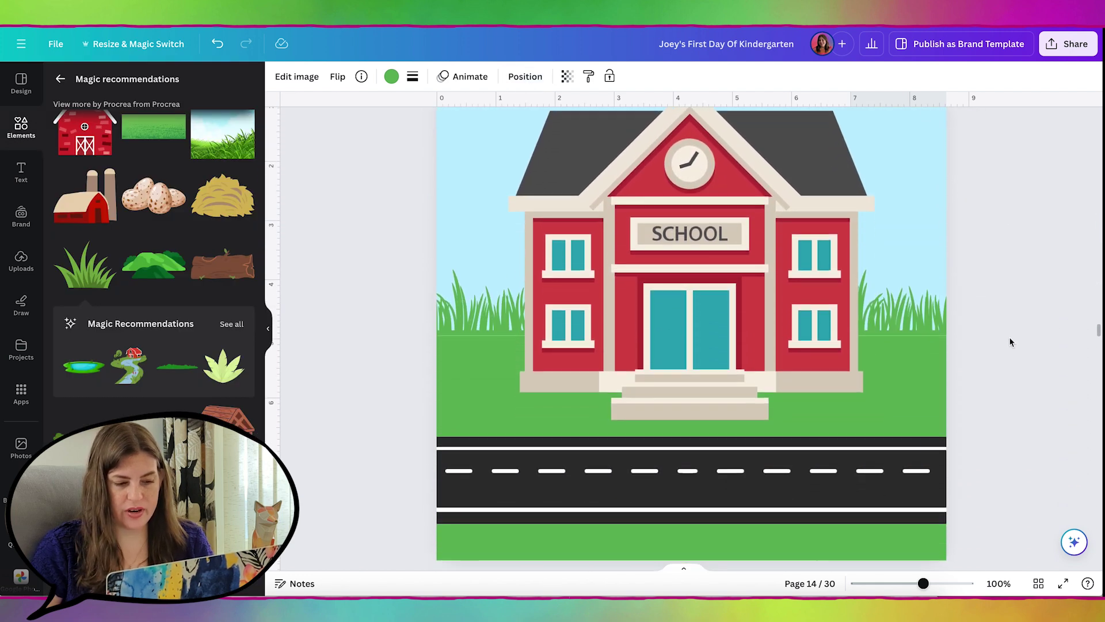
left_click(455, 314)
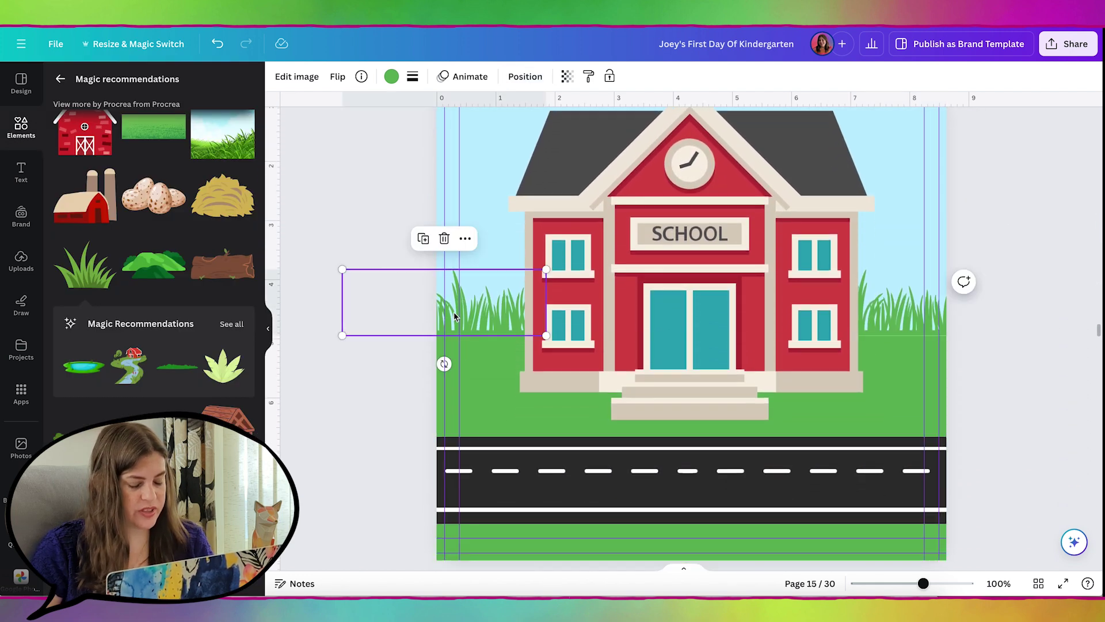
left_click(525, 77)
left_click(162, 363)
left_click(138, 360)
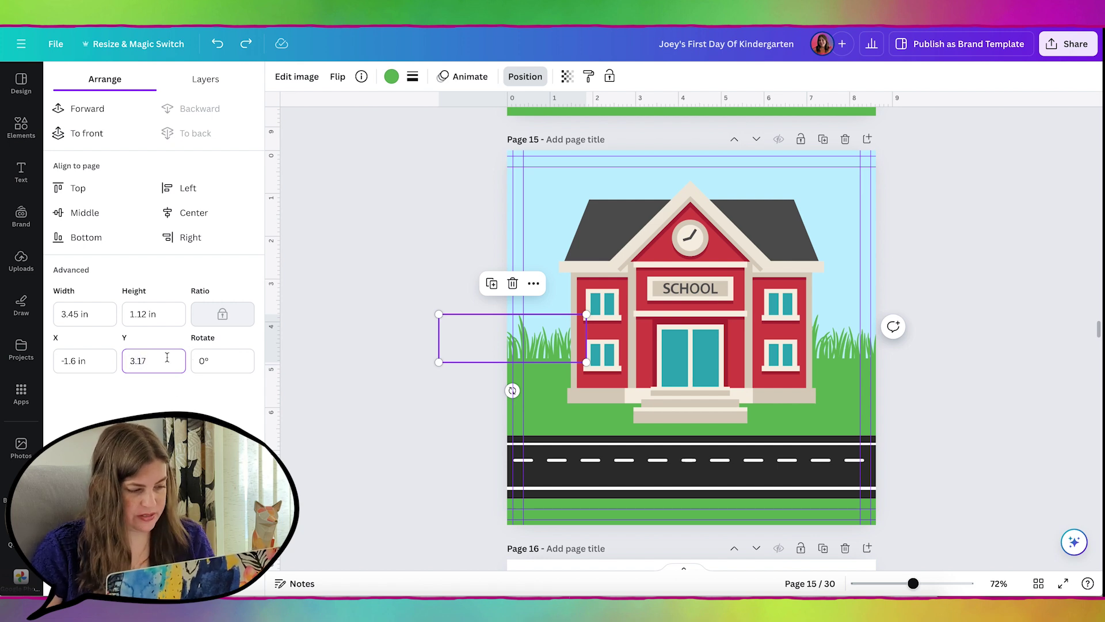
type("3.17")
key("Return")
left_click_drag(528, 318, 840, 319)
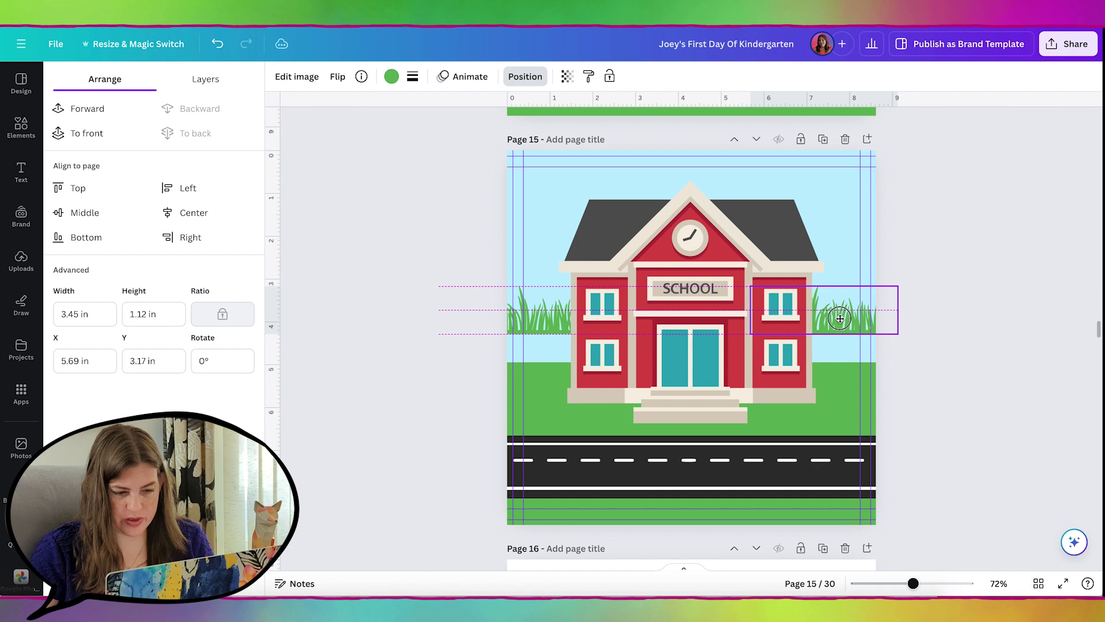
- Extend the top edge of page 15's green ground up to the base of the raised grass
left_click(852, 395)
left_click_drag(691, 362, 691, 339)
left_click(975, 315)
scroll(975, 315, "up", 5)
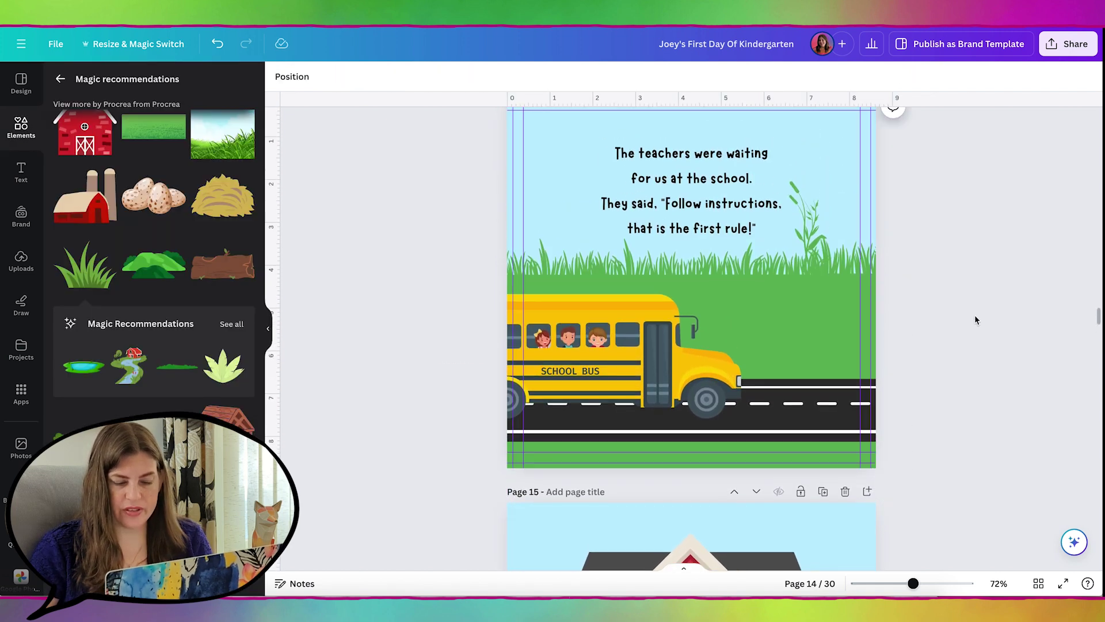
- Search the graphics for "grass tuft" and place small tufts along the base of the school and its steps on page 15
scroll(975, 317, "down", 5)
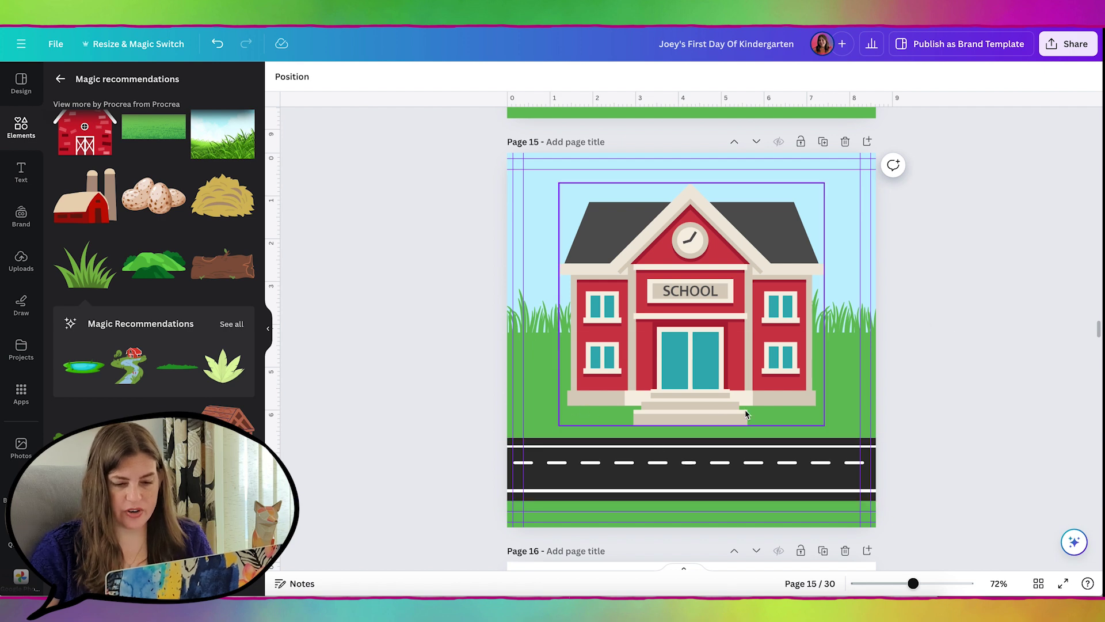
left_click(60, 79)
type("tuft")
key("Return")
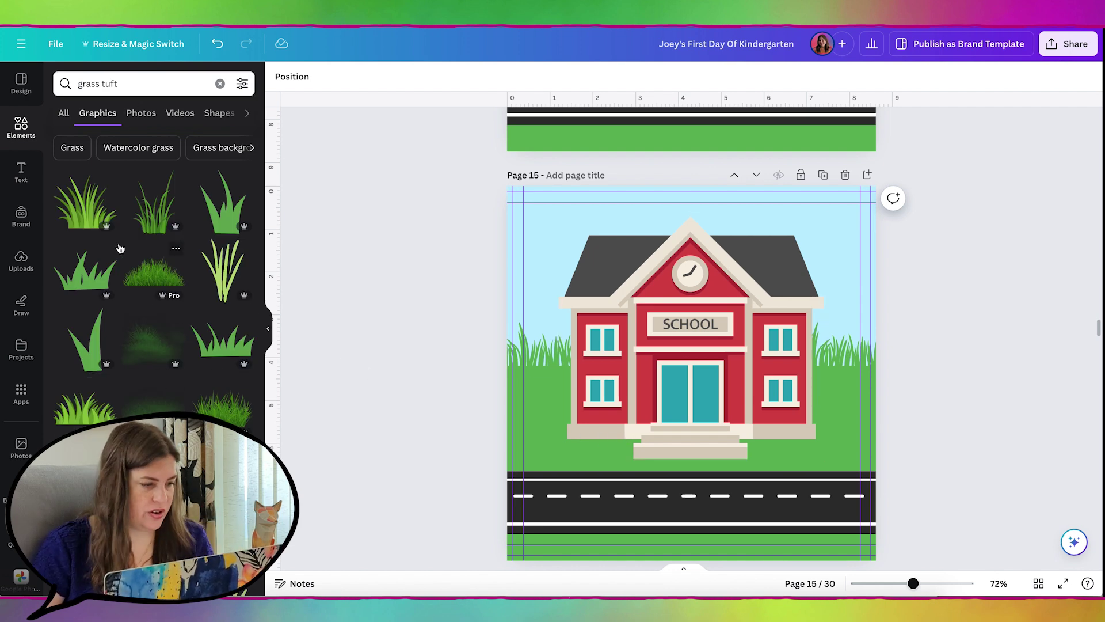
left_click(86, 271)
left_click_drag(697, 380, 672, 491)
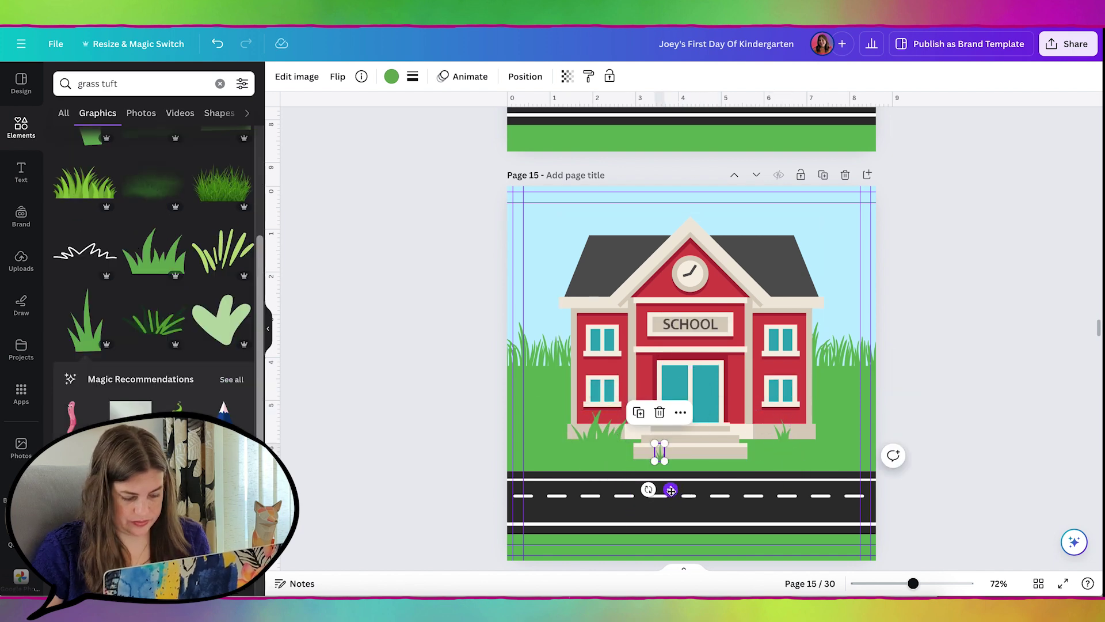
- Recolour the small grass tuft beside the school steps with the green sampled from page 15's ground
left_click(392, 77)
left_click(67, 152)
left_click(219, 279)
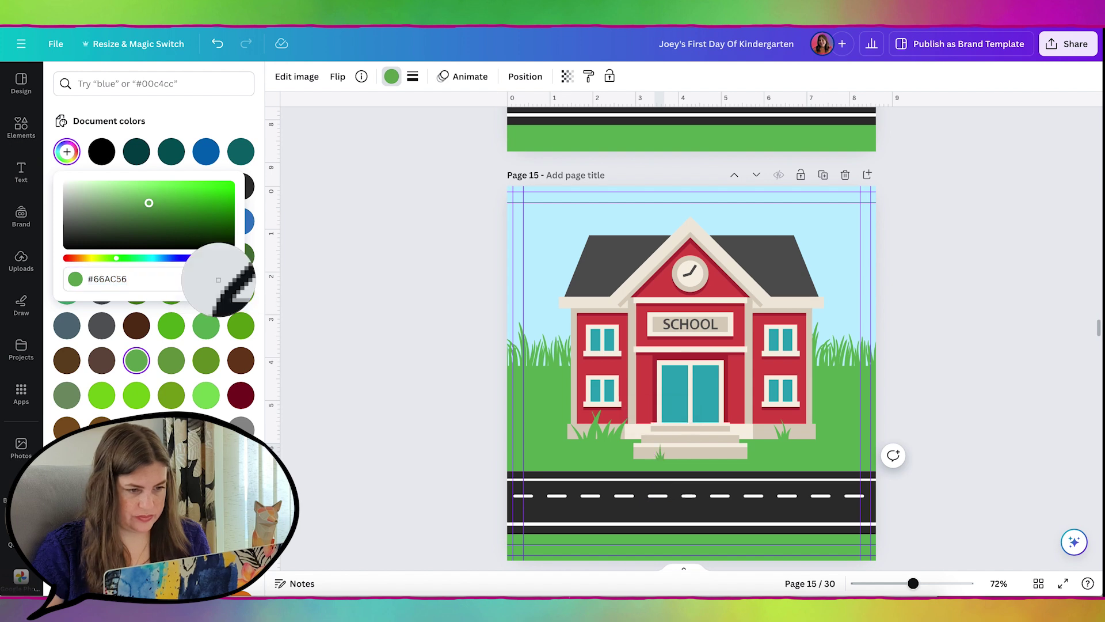
left_click(559, 453)
- Place grass tufts along the road's lower edge on page 14, matching the right one to the ground's green at about 0.8 by 0.6 in
left_click(604, 437)
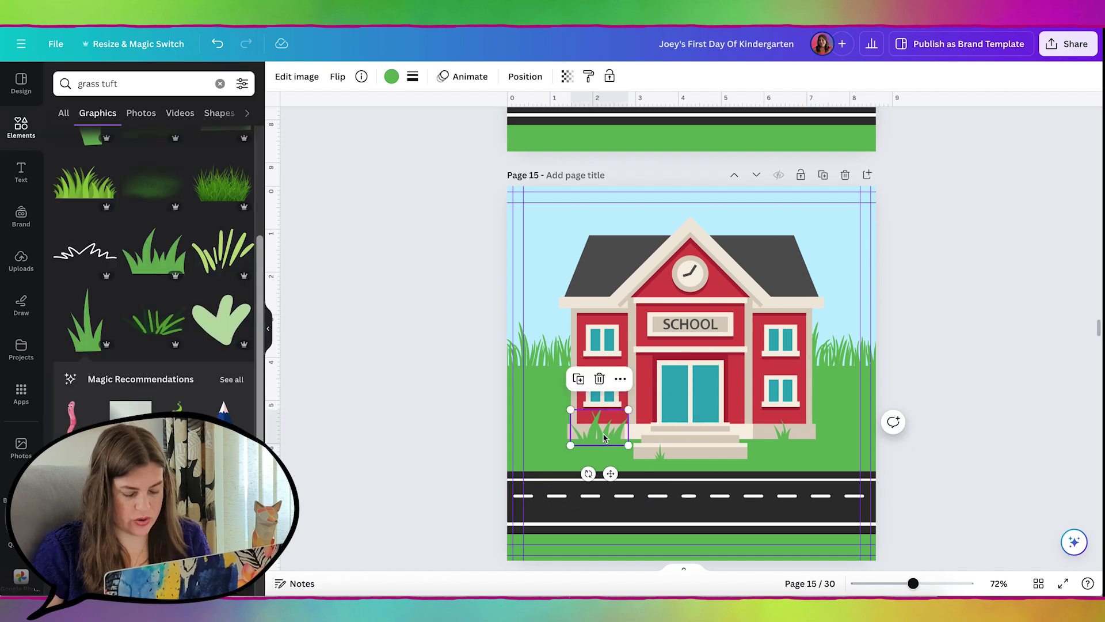
scroll(605, 438, "up", 5)
left_click_drag(604, 438, 829, 335)
left_click(392, 77)
left_click(67, 152)
left_click(222, 279)
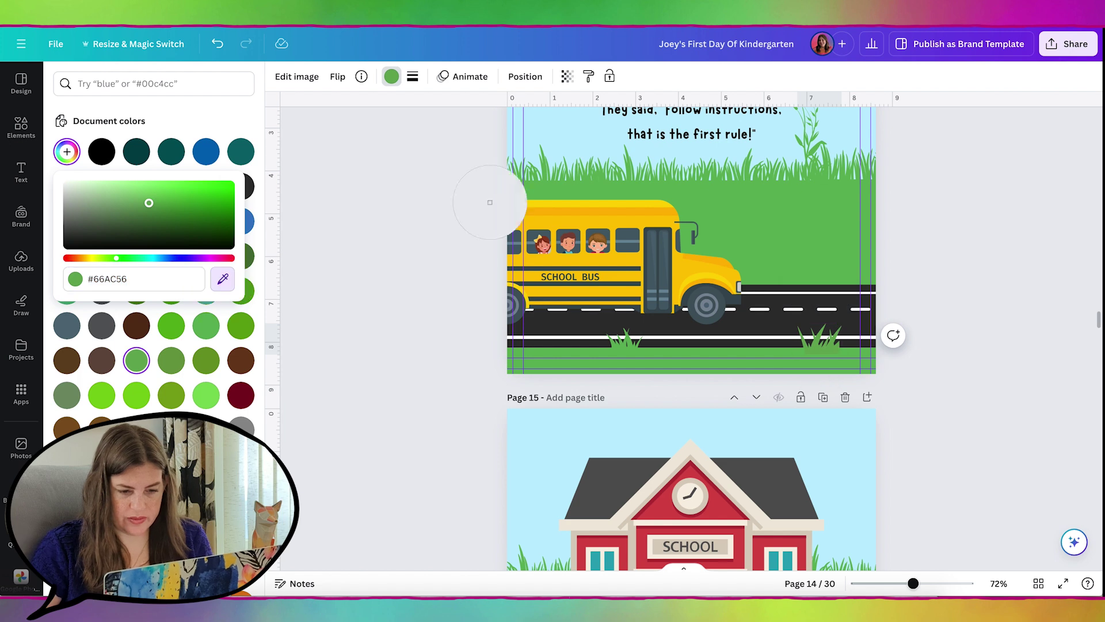
left_click(793, 239)
left_click(835, 335)
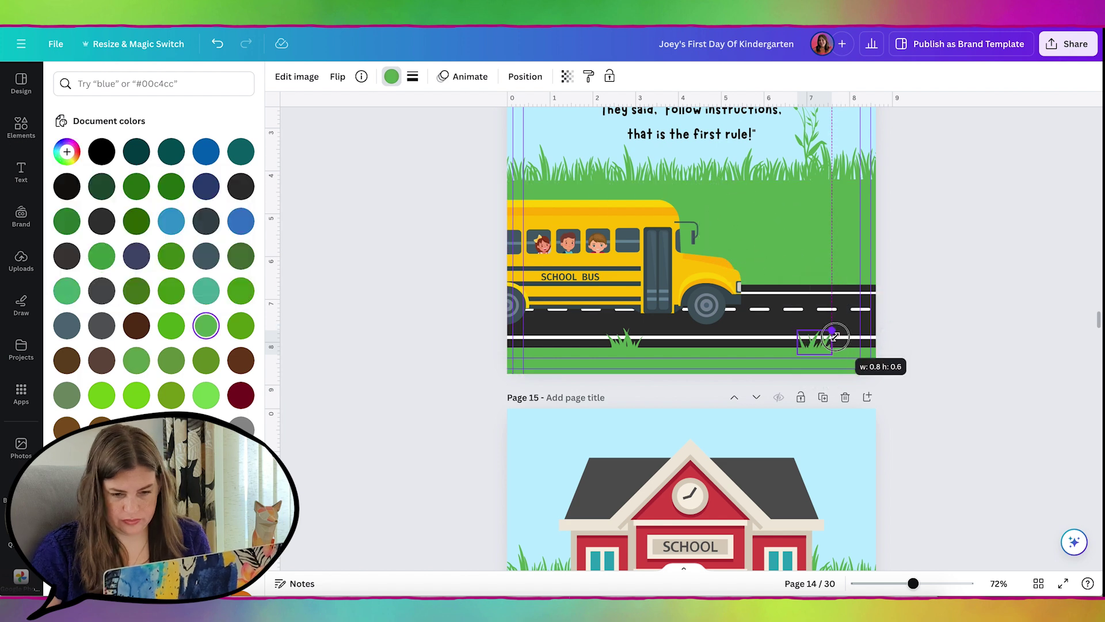
left_click(417, 422)
- Search the graphics for "teacher" and place the red-haired teacher holding books on the grass left of page 15's school entrance
scroll(417, 422, "down", 5)
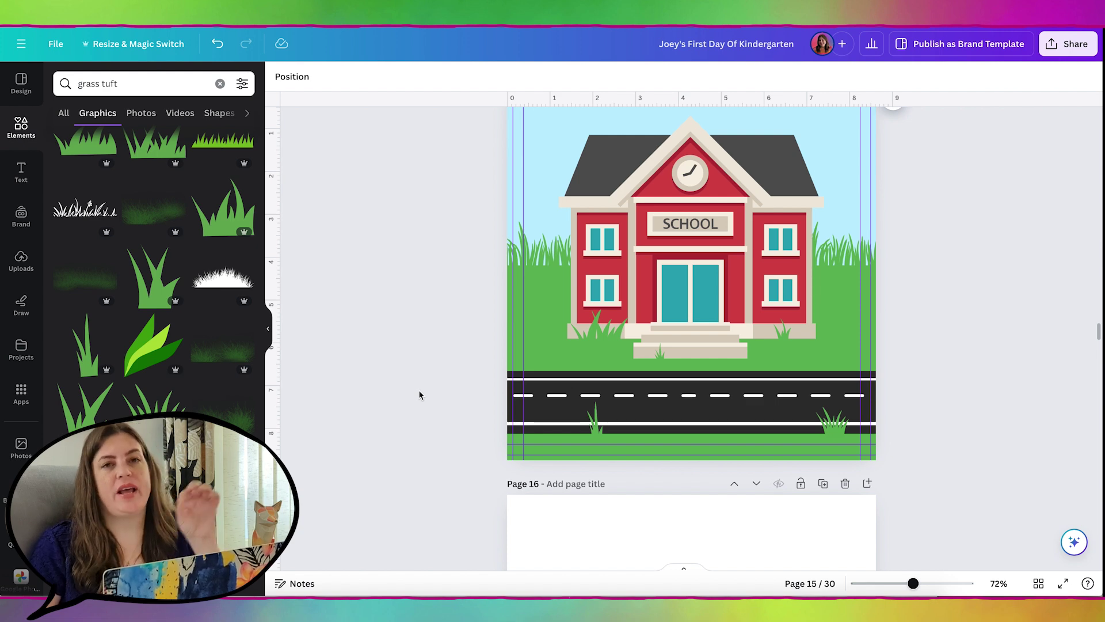
left_click(136, 84)
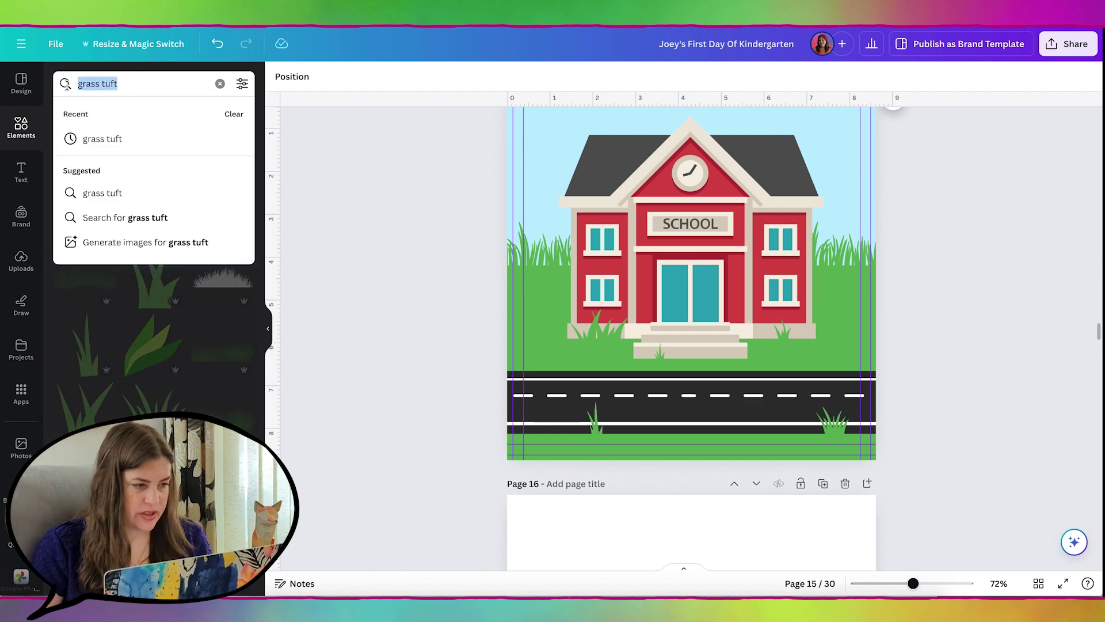
type("teacher")
key("Return")
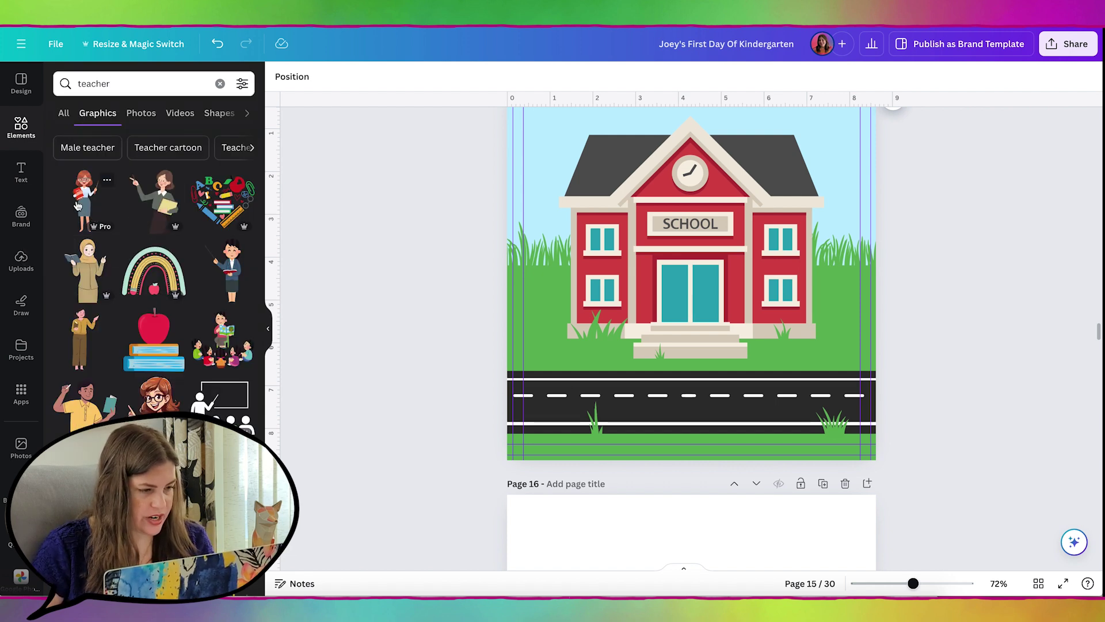
left_click(83, 209)
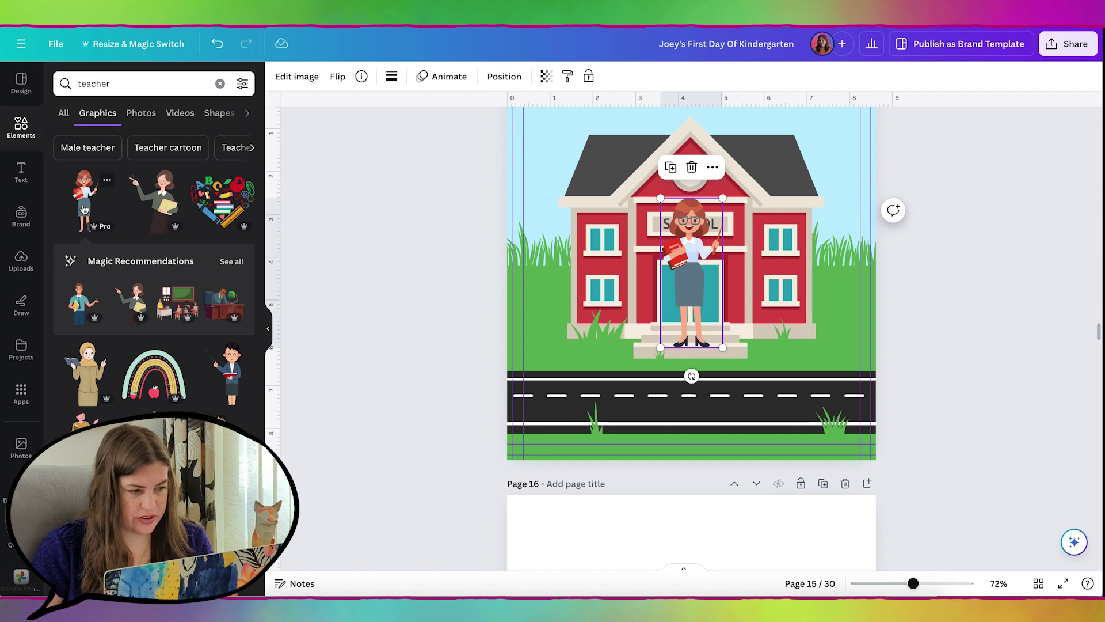
left_click_drag(697, 274, 586, 288)
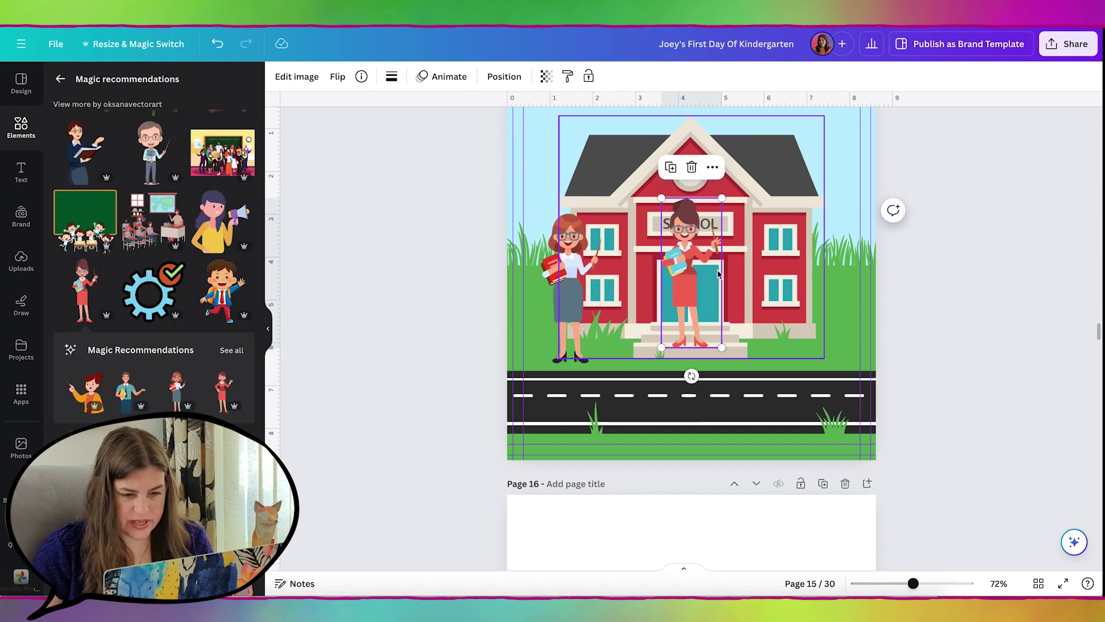
- Add the teacher in red, the teacher in the brown dress and a male teacher from the "male teacher" results around the school entrance
left_click_drag(682, 282, 803, 283)
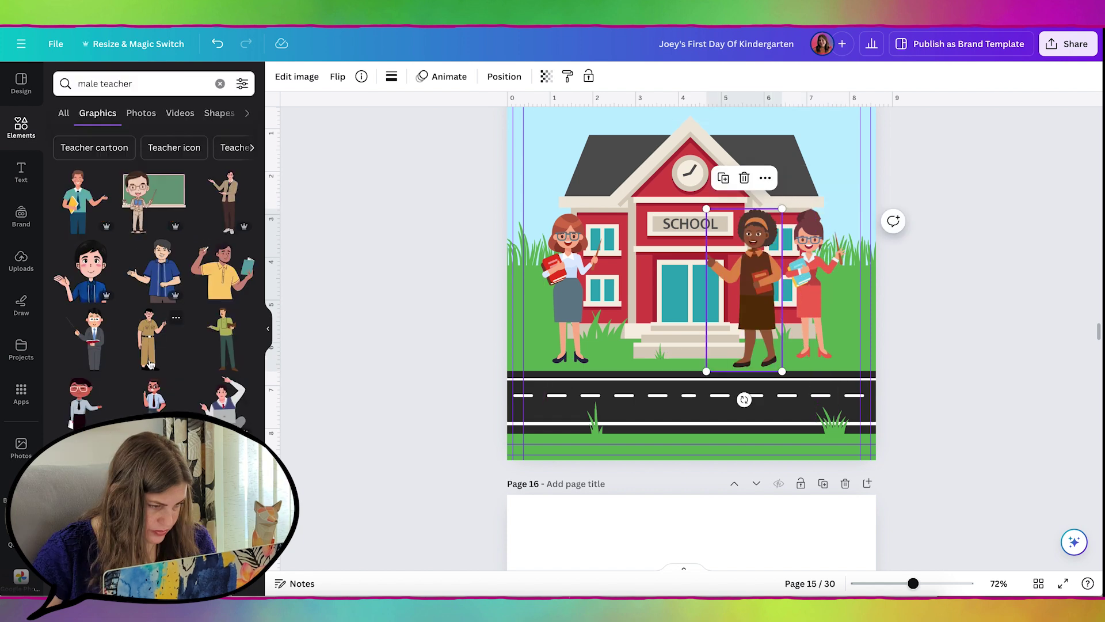
scroll(150, 363, "down", 5)
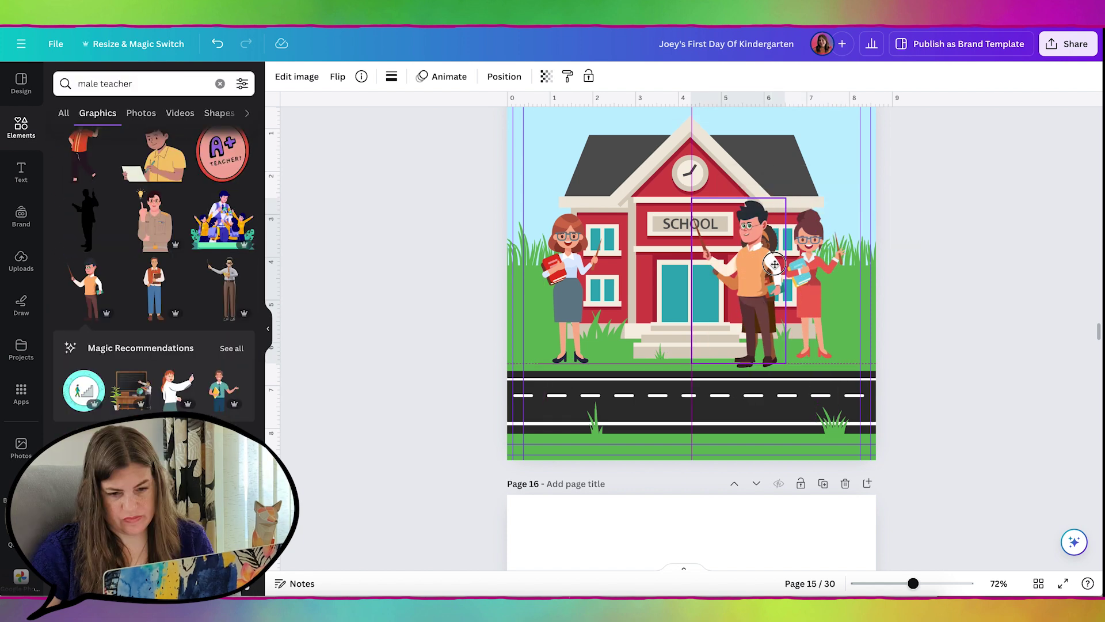
left_click_drag(766, 265, 626, 277)
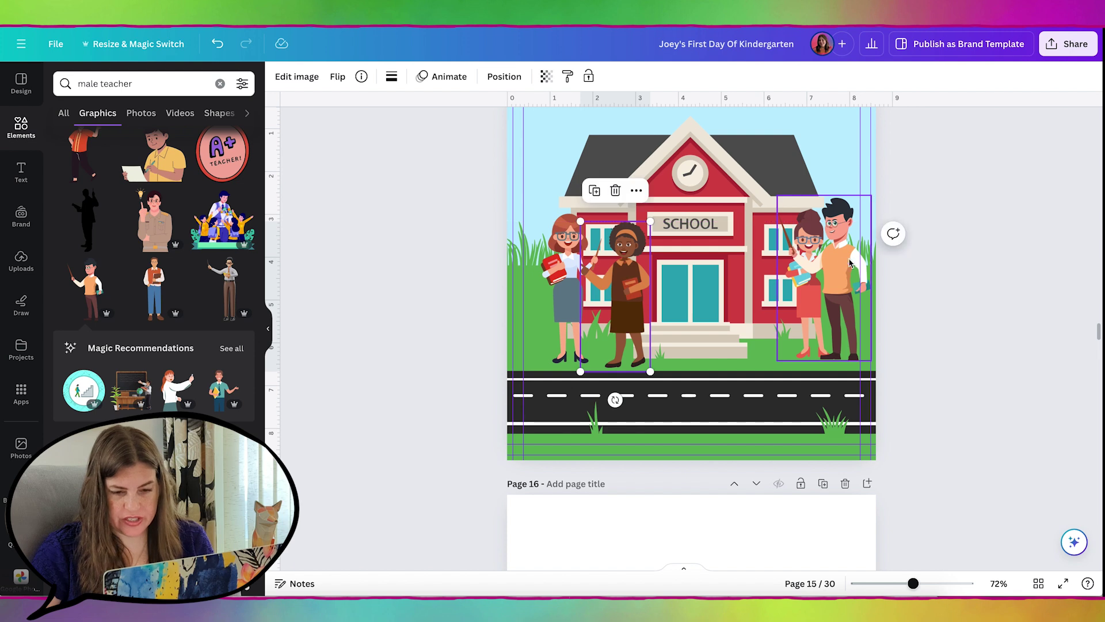
- Arrange the teacher in red and the male teacher side by side to the right of the school entrance
left_click_drag(815, 294, 754, 297)
left_click(816, 248)
left_click_drag(817, 248, 750, 253)
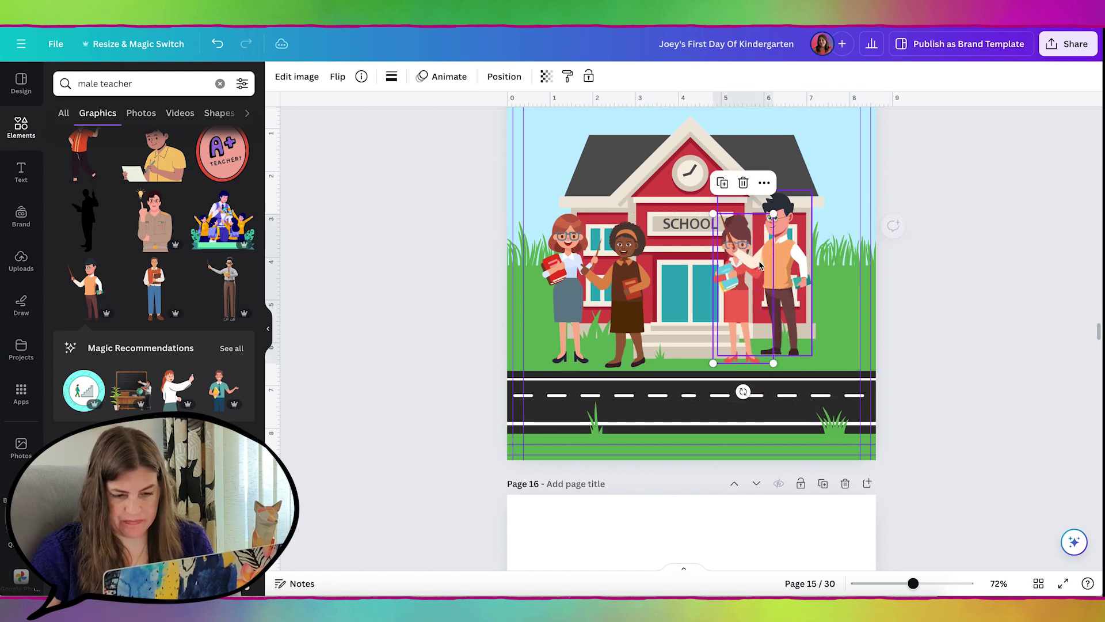
key("ctrl+z")
key("ctrl+z")
key("ctrl+z")
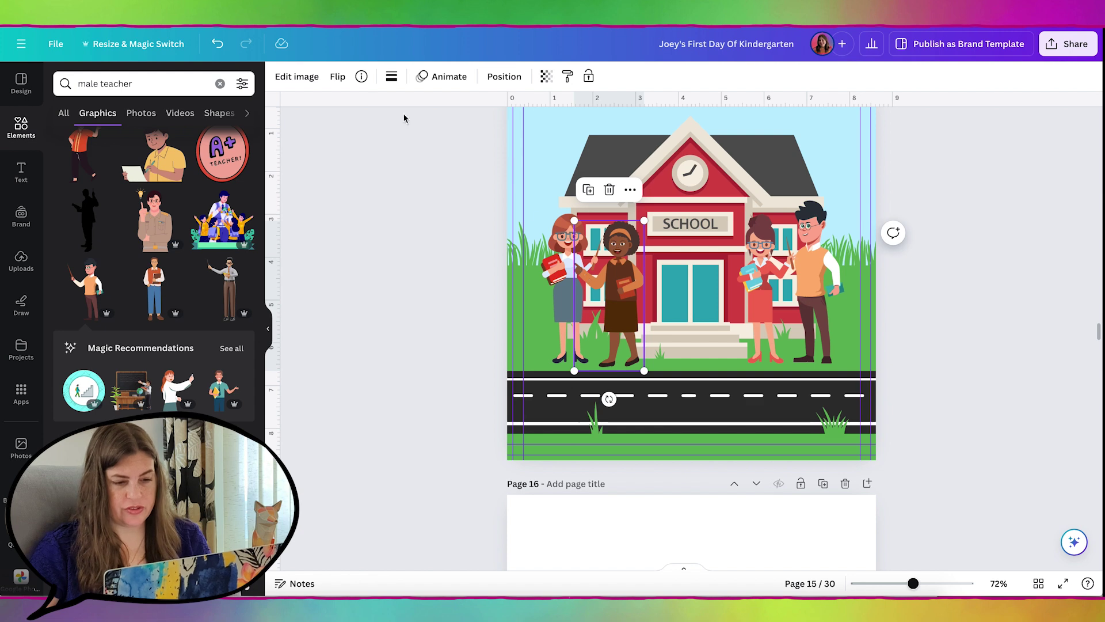
- Flip the teacher in the brown dress horizontally and stand her beside the red-haired teacher
left_click(337, 76)
left_click(346, 110)
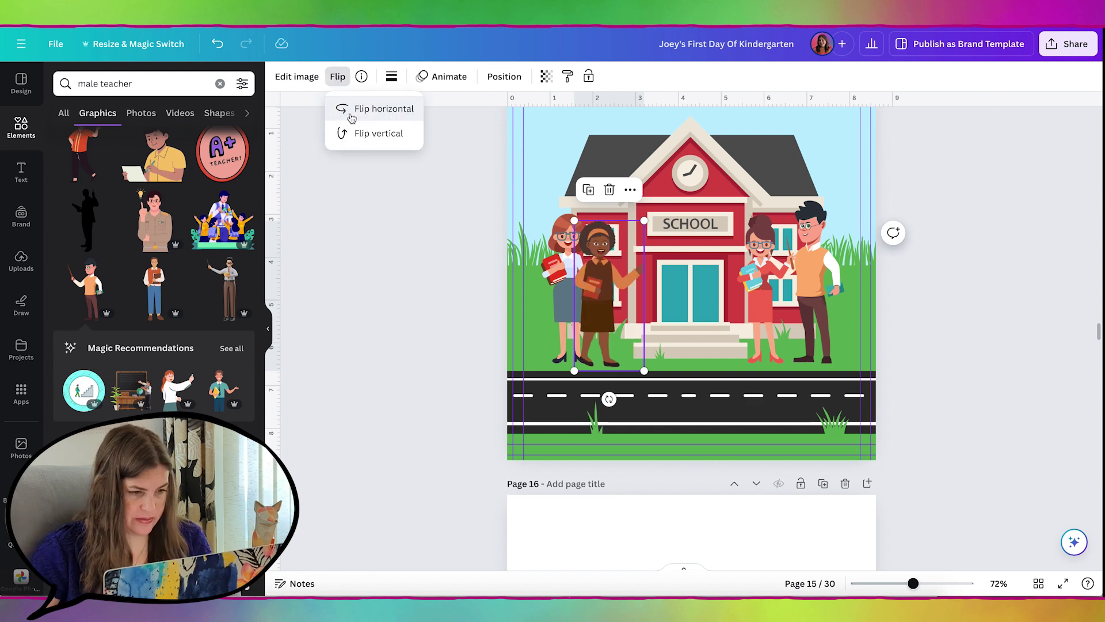
left_click(473, 306)
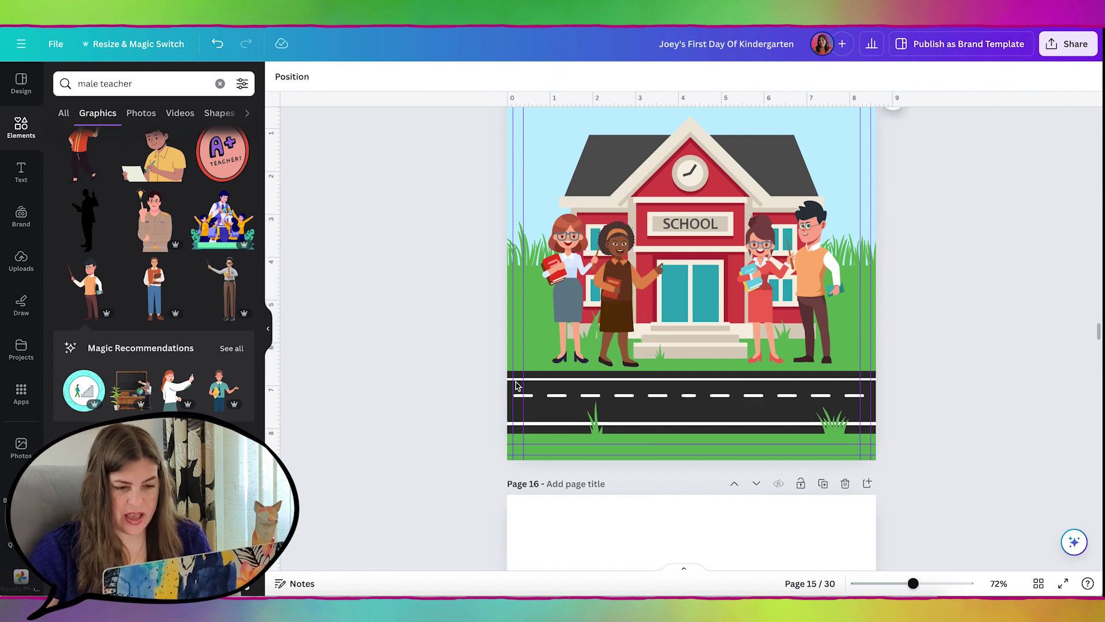
- Search for "grass tuft" again and place small tufts in the ground's green at the teachers' feet on page 15
left_click(220, 83)
type("grass tuft")
key("Return")
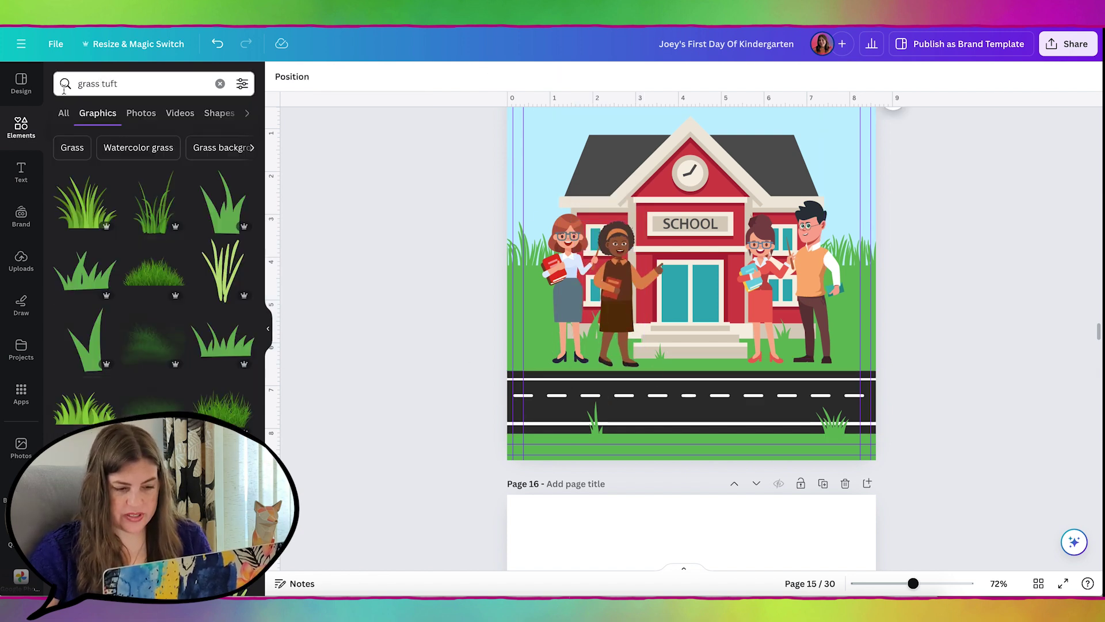
left_click(89, 339)
left_click_drag(699, 314, 741, 411)
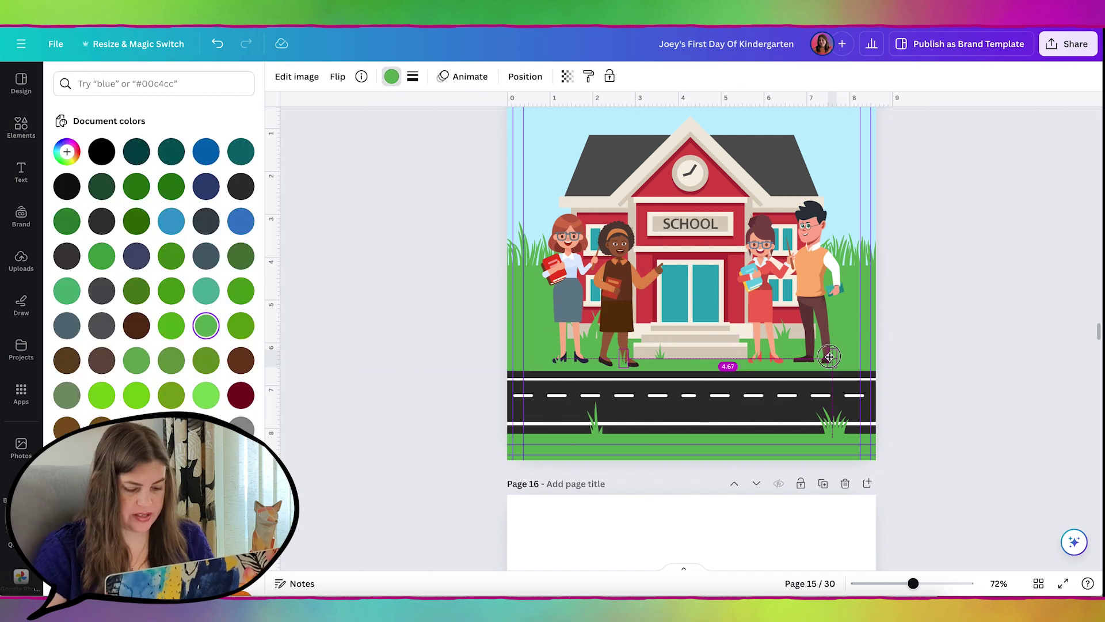
- Review the illustrated scene across pages 14 and 15 and look through more grass tuft graphics
scroll(392, 363, "up", 8)
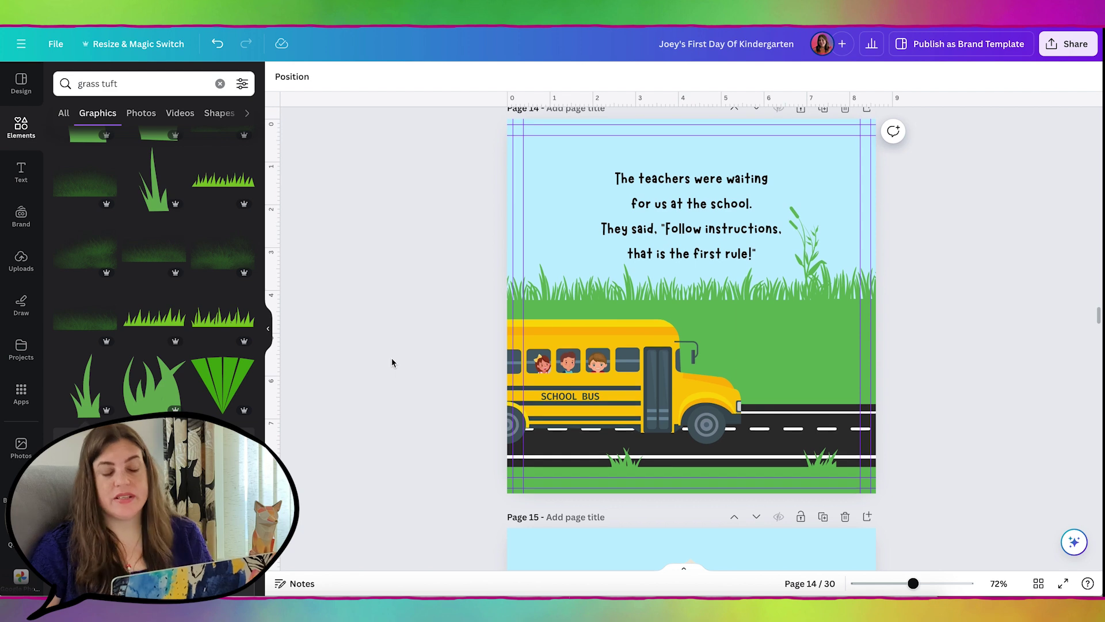
scroll(392, 363, "down", 2)
scroll(391, 363, "down", 2)
scroll(391, 362, "up", 4)
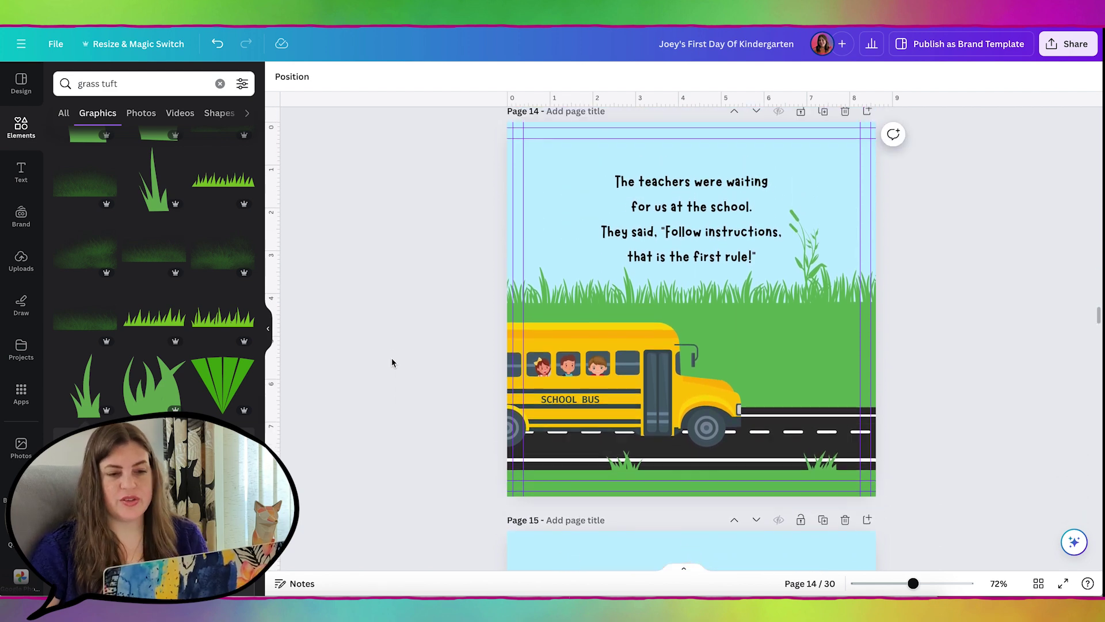
scroll(391, 363, "down", 6)
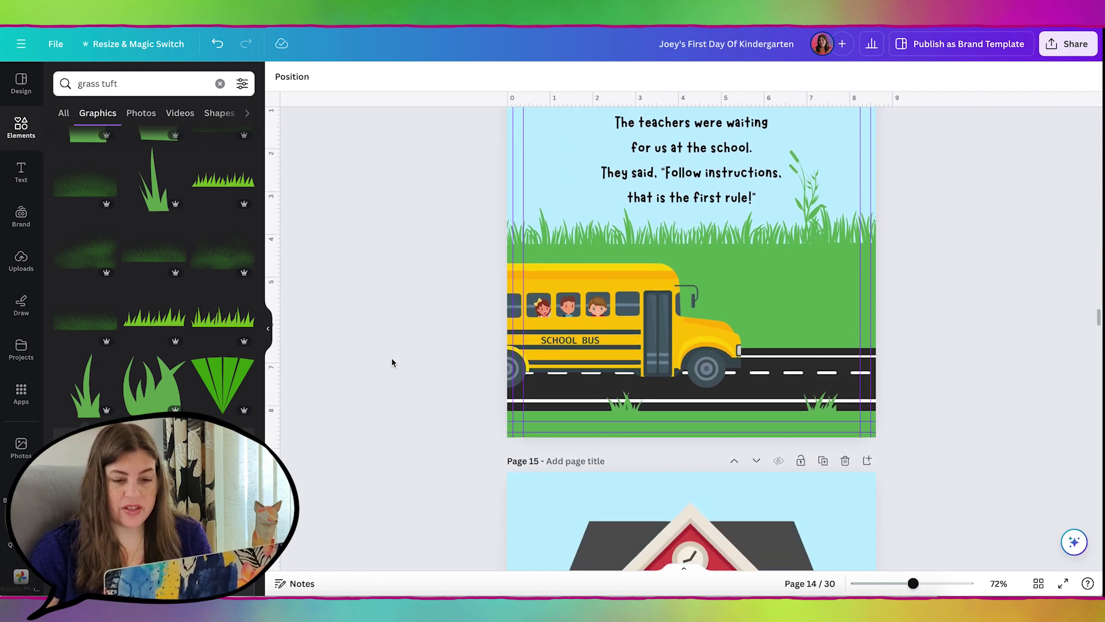
scroll(136, 313, "down", 5)
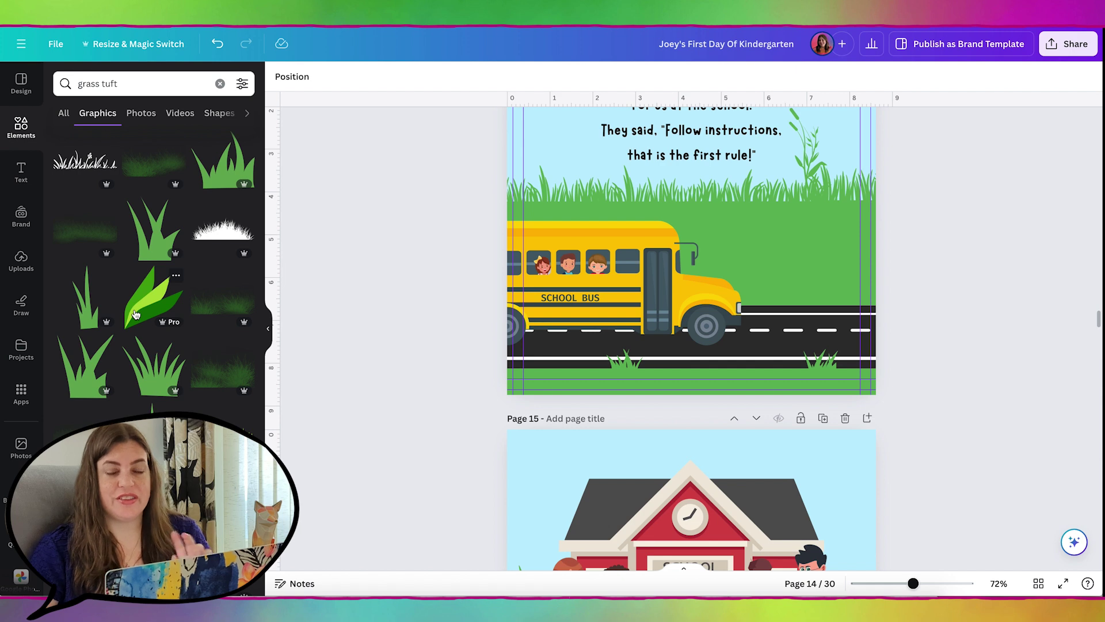
scroll(135, 314, "up", 5)
left_click_drag(136, 87, 73, 85)
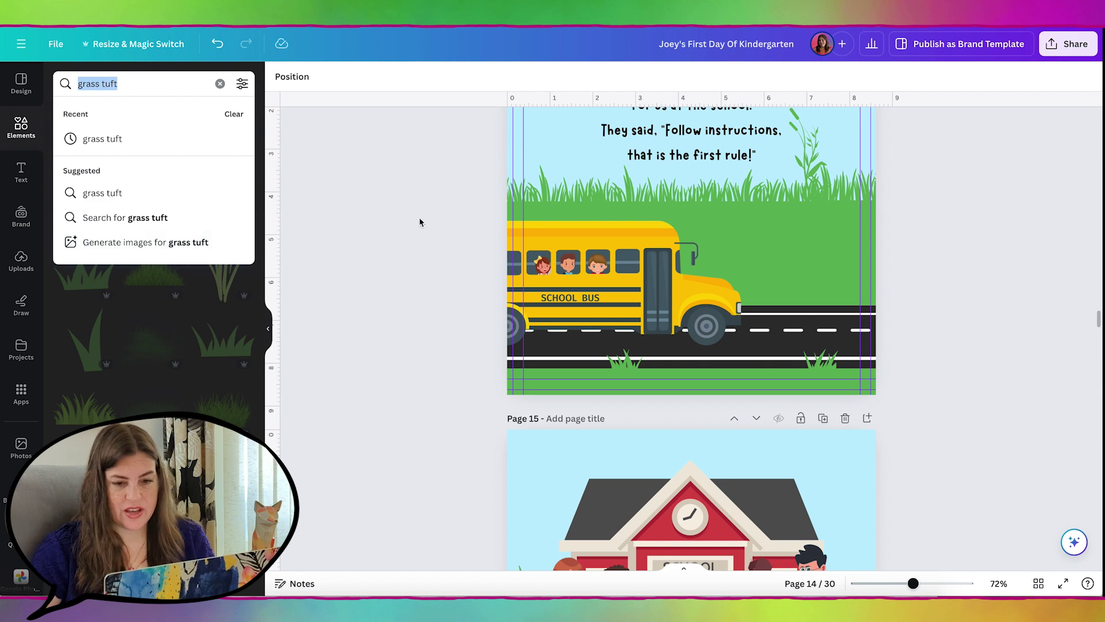
left_click(362, 284)
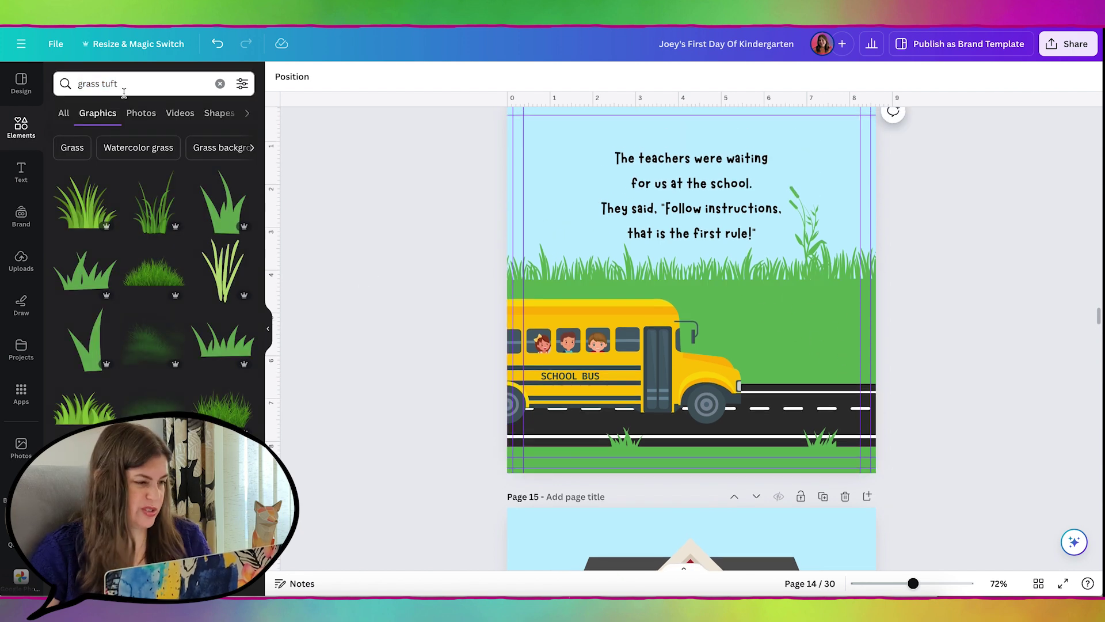
left_click_drag(129, 81, 74, 80)
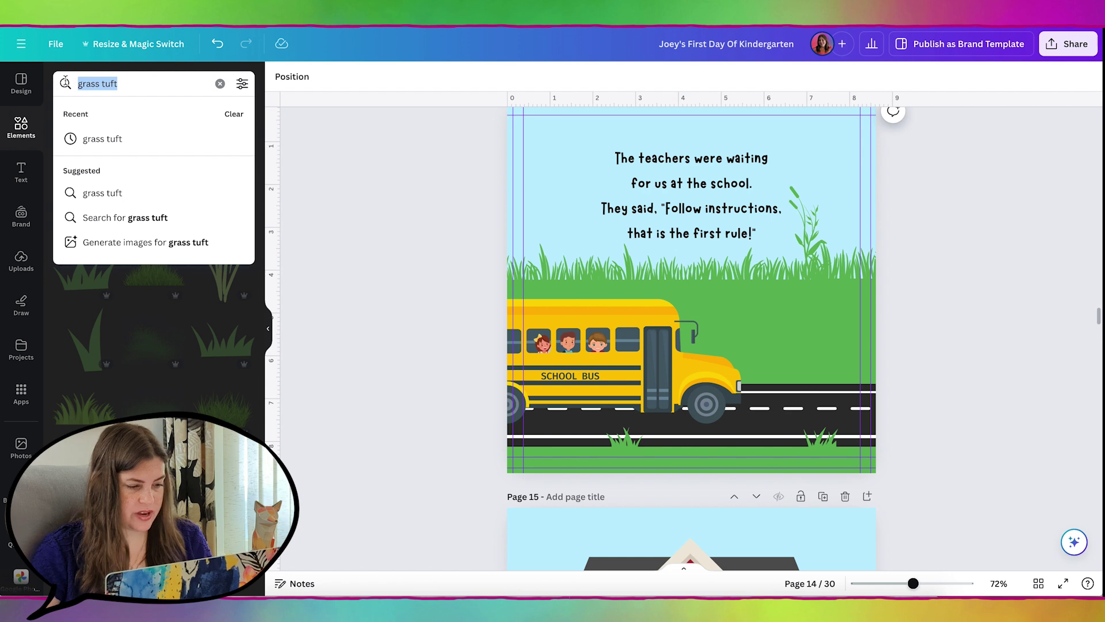
key("Return")
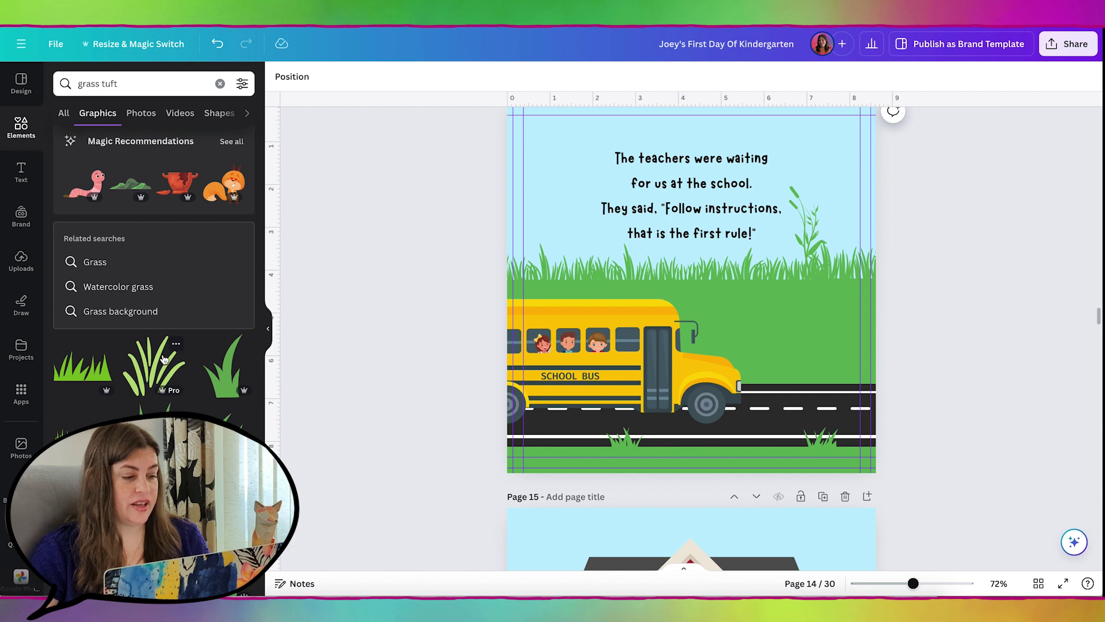
- Search the graphics for "ball" and place a small soccer ball on page 14's grass to the right of the bus
left_click_drag(120, 82, 74, 81)
type("ball")
key("Return")
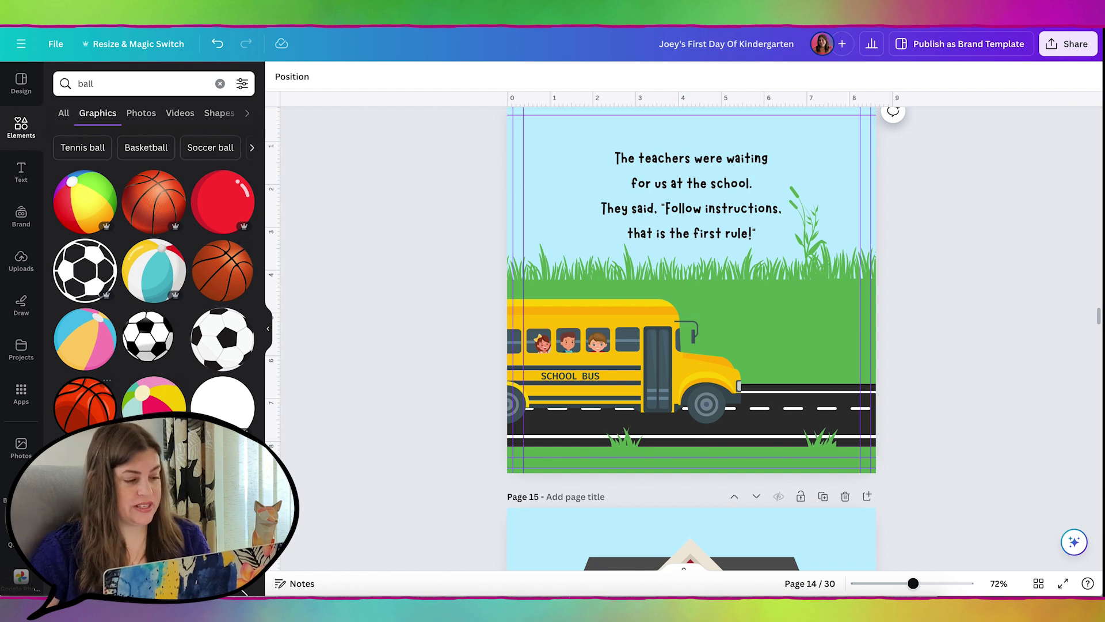
left_click(84, 270)
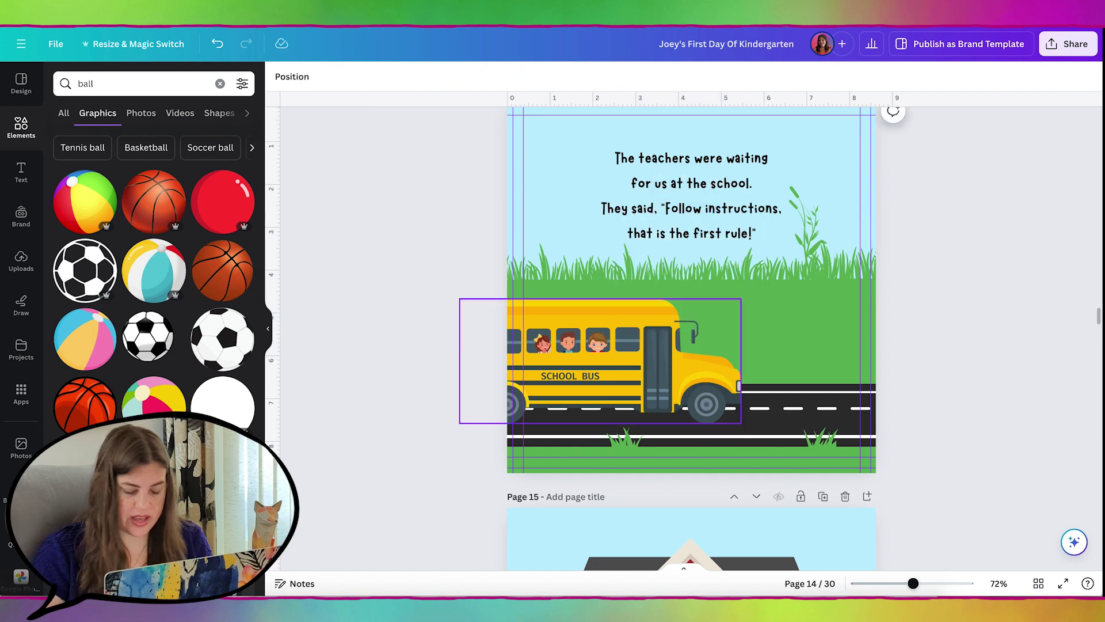
left_click_drag(618, 212, 823, 310)
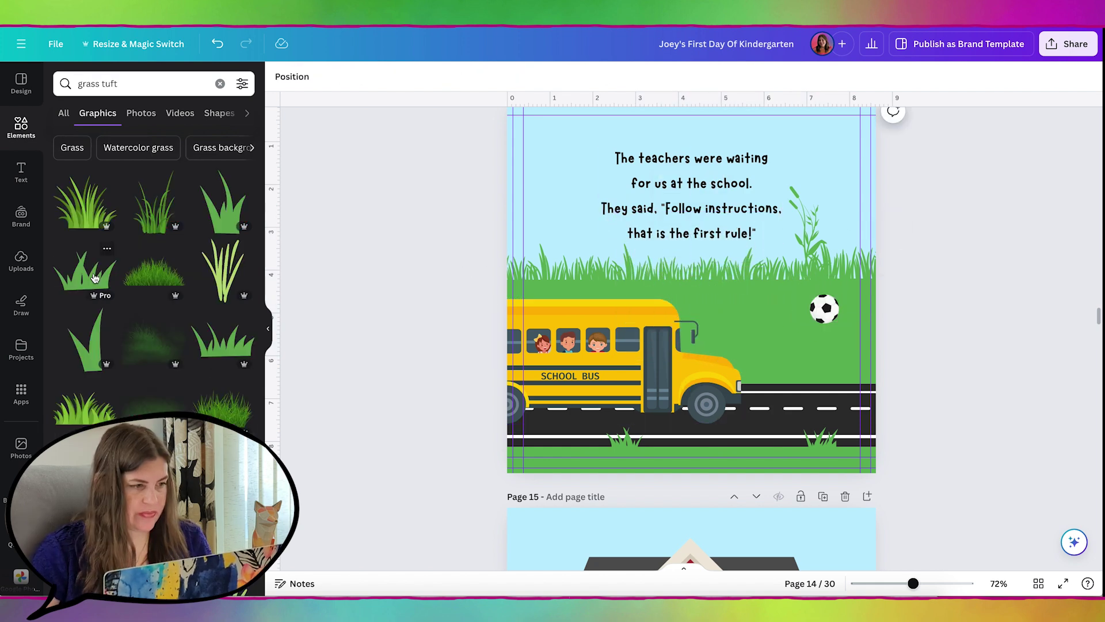
- Search for "grass tuft" and add a small tuft over the base of the soccer ball on page 14
left_click(233, 345)
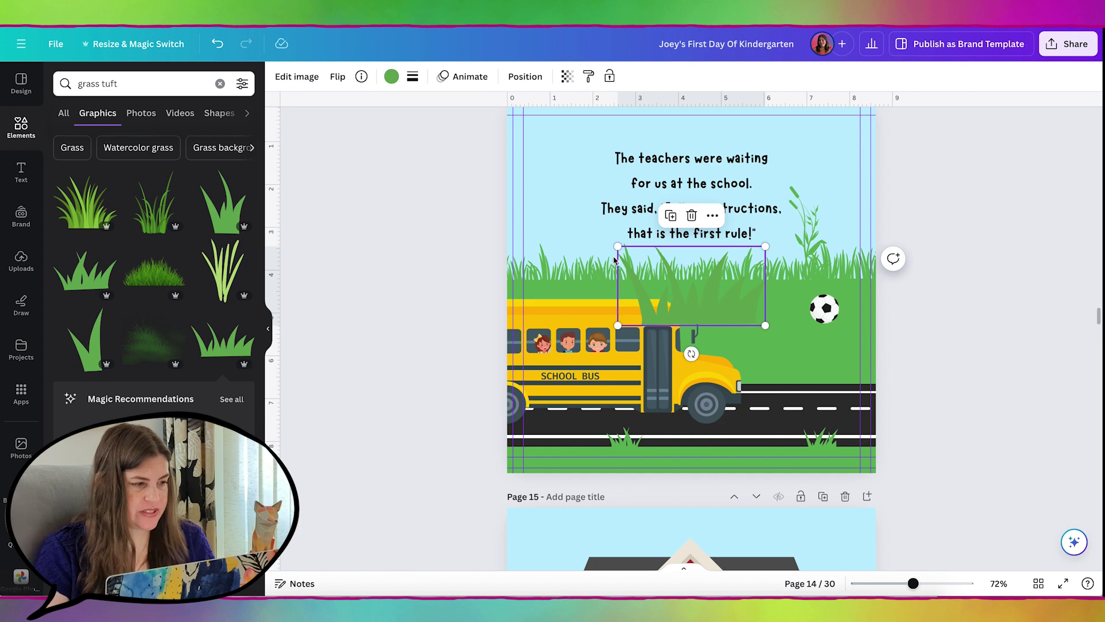
left_click_drag(618, 247, 715, 299)
key("Delete")
scroll(662, 369, "up", 2)
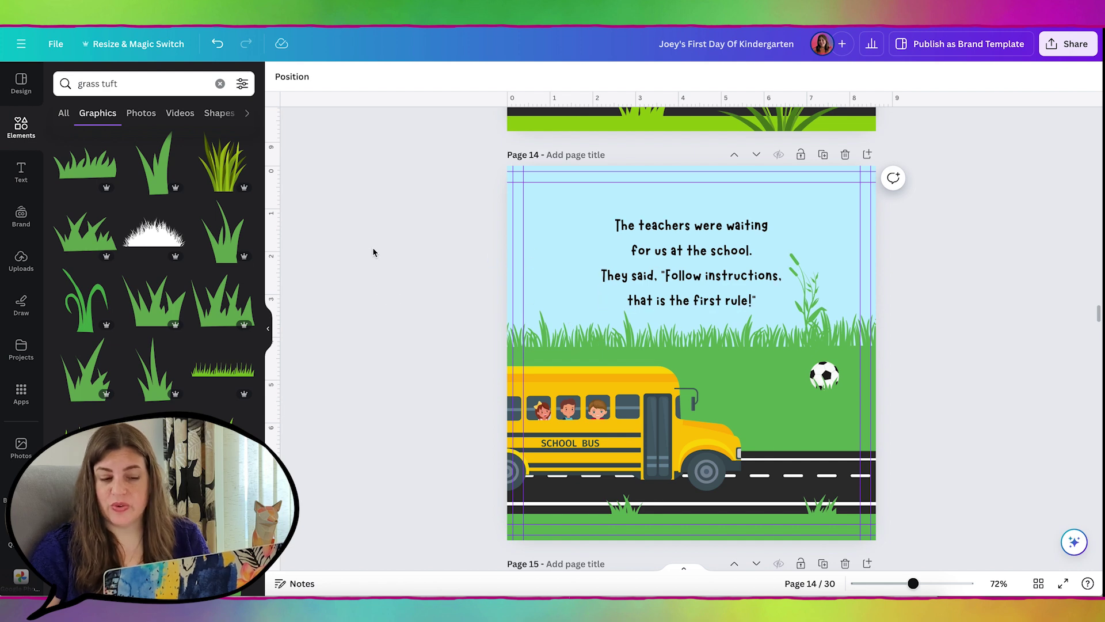
- Search the graphics for "playground" and add the ladder slide to page 14 above the school bus
left_click(65, 84)
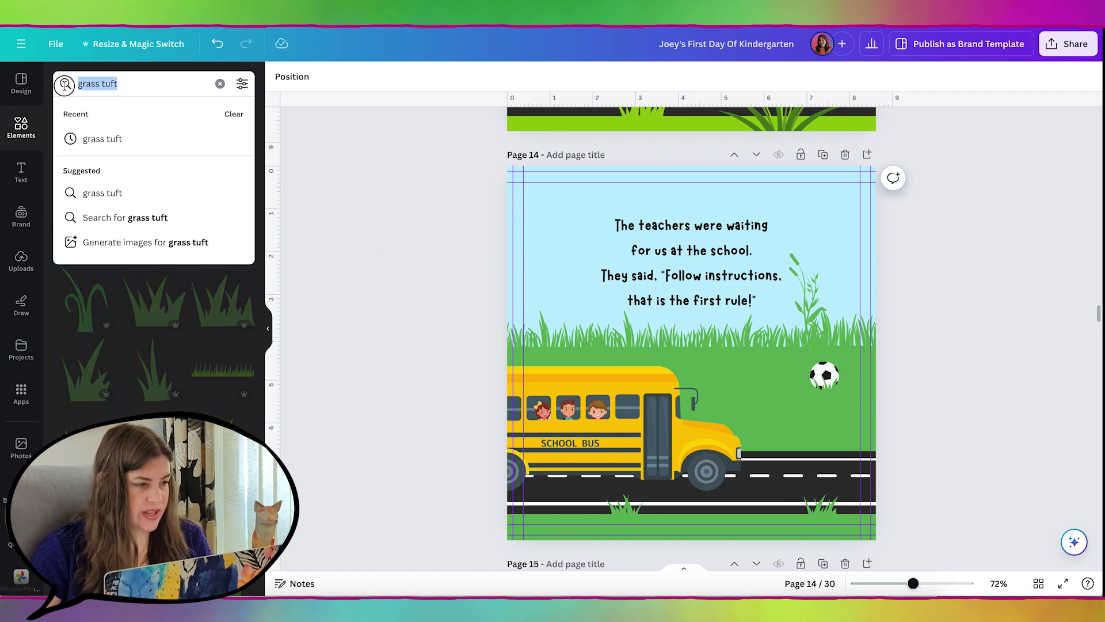
type("playground")
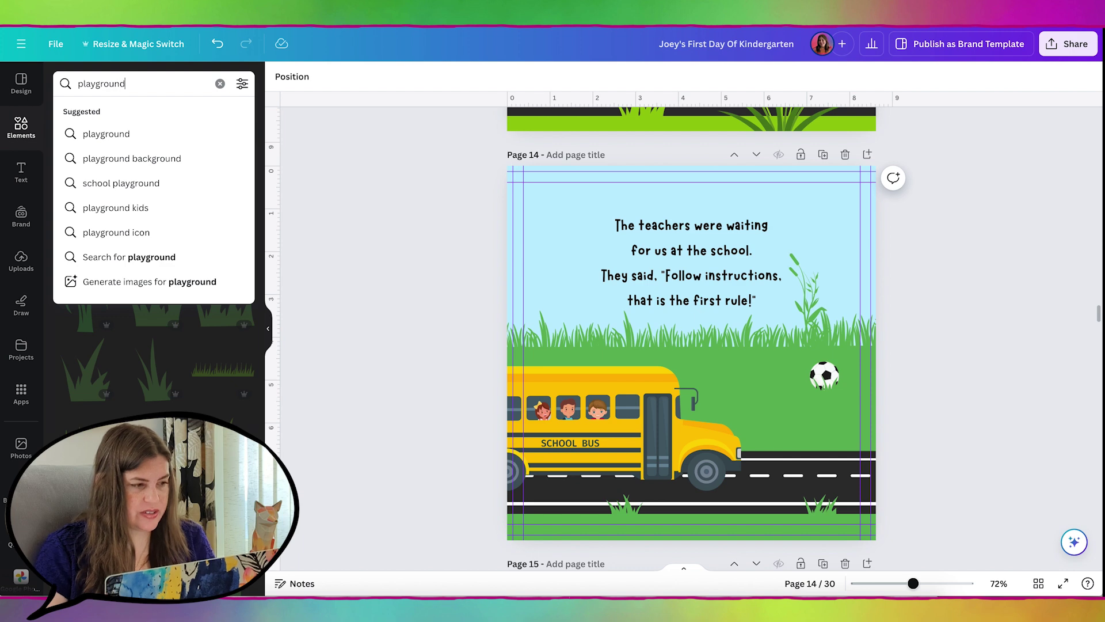
key("Return")
scroll(51, 352, "down", 5)
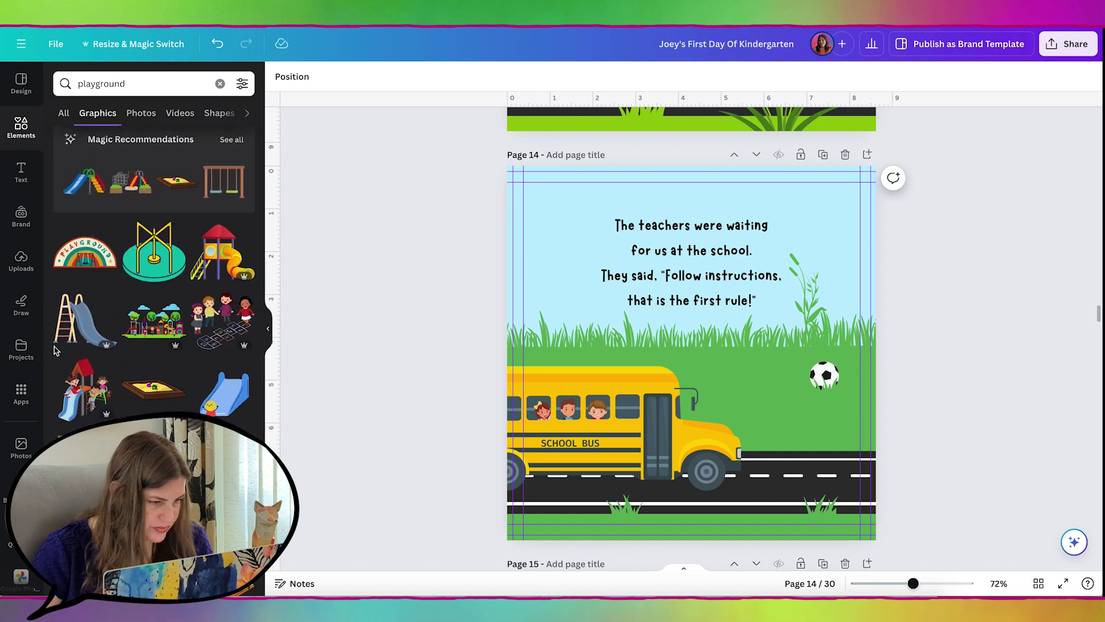
left_click(81, 322)
left_click_drag(718, 373, 597, 339)
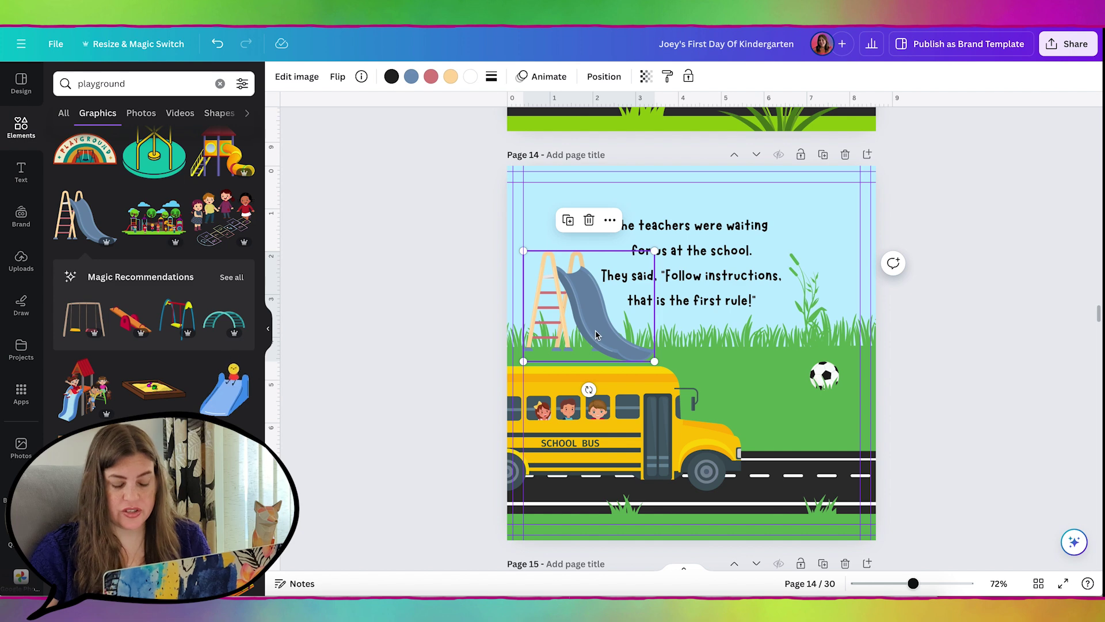
- Shrink the slide to fit on the grass line above the bus and recolor its chute a stronger blue
left_click_drag(519, 251, 561, 284)
left_click_drag(603, 320, 578, 308)
scroll(579, 318, "down", 1)
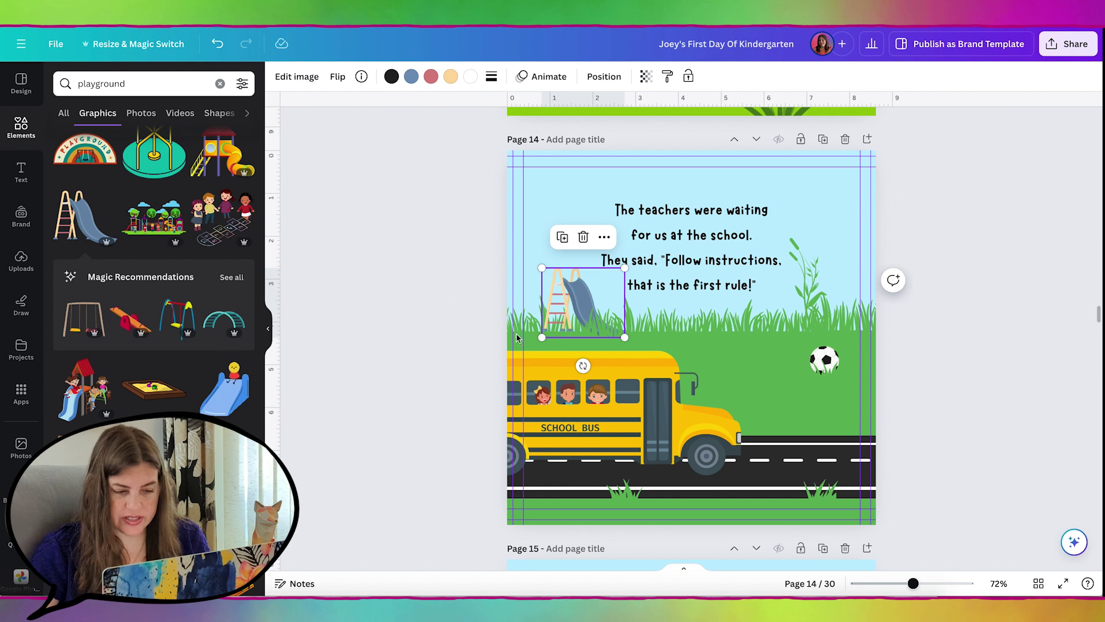
scroll(509, 337, "down", 6)
scroll(509, 337, "up", 5)
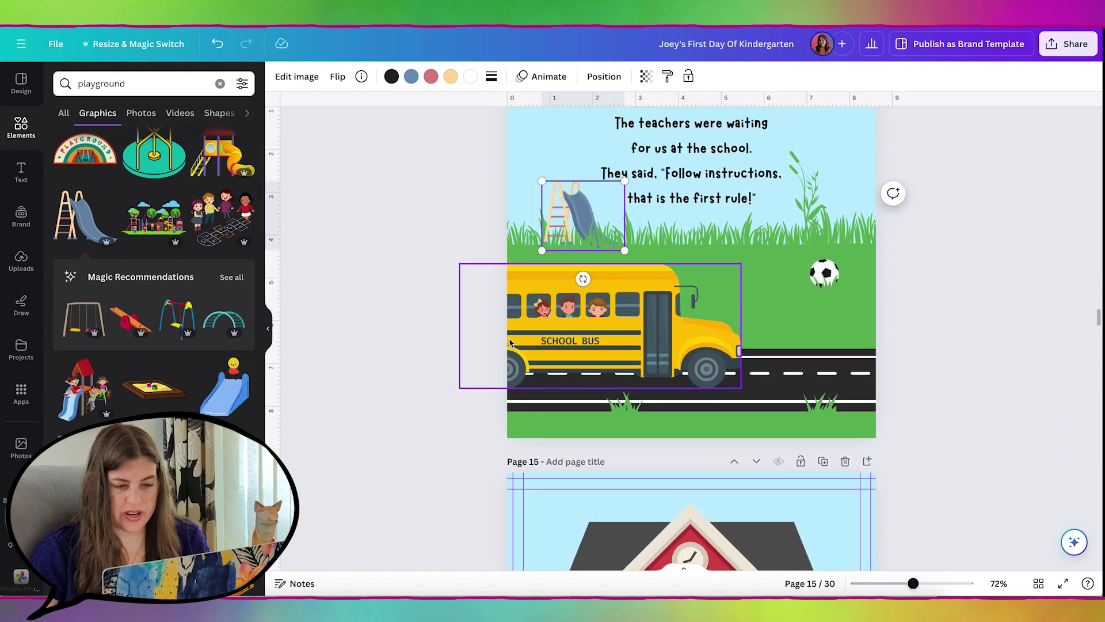
scroll(509, 342, "up", 2)
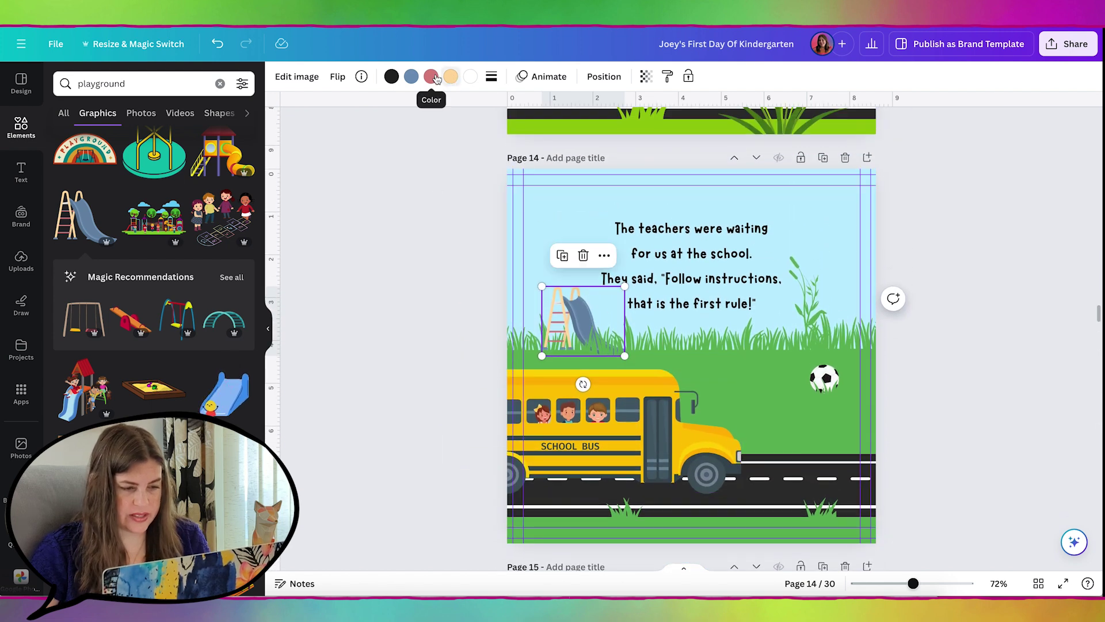
left_click(412, 76)
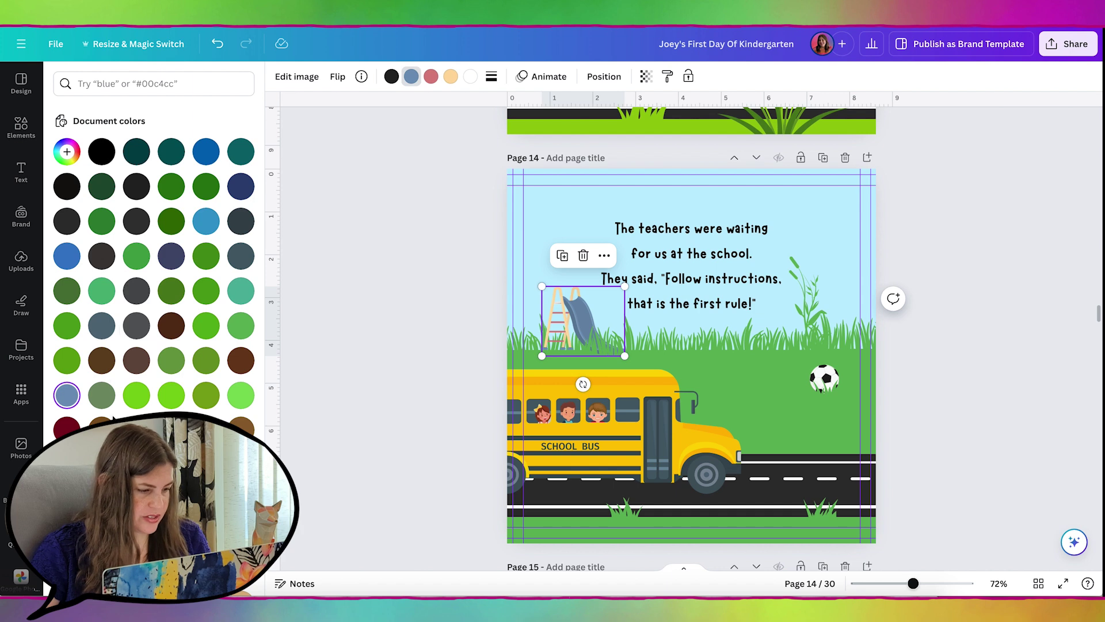
left_click(206, 152)
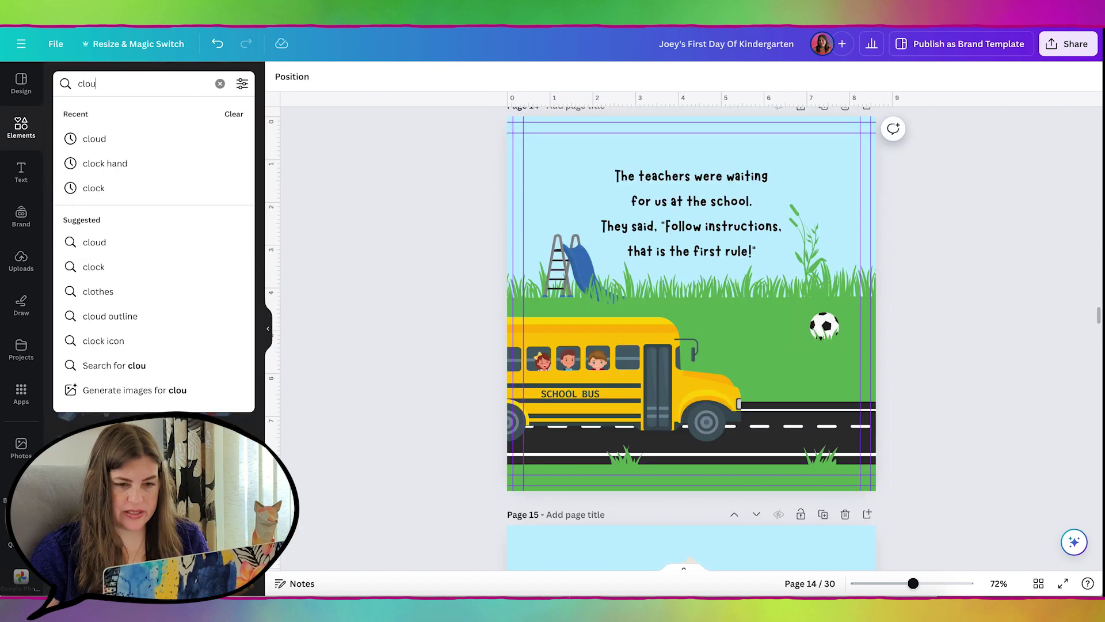
- Search for "cloud" and place clouds in page 14's upper-left sky and at the right edge of page 15's sky
type("d")
key("Return")
mouse_move(156, 202)
left_mouse_down()
mouse_move(582, 183)
mouse_move(542, 161)
left_mouse_up()
scroll(483, 260, "down", 2)
scroll(483, 260, "down", 5)
left_click_drag(915, 262, 920, 249)
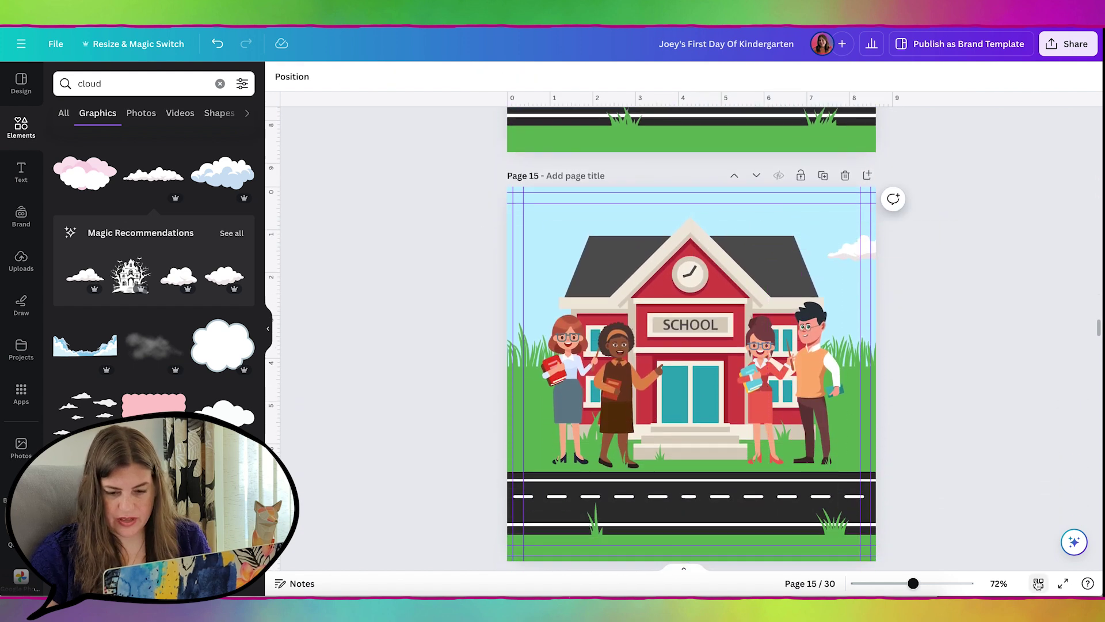
- Examine pages 14 and 15 among all the book's pages in the grid overview and return to page 15
left_click(1039, 584)
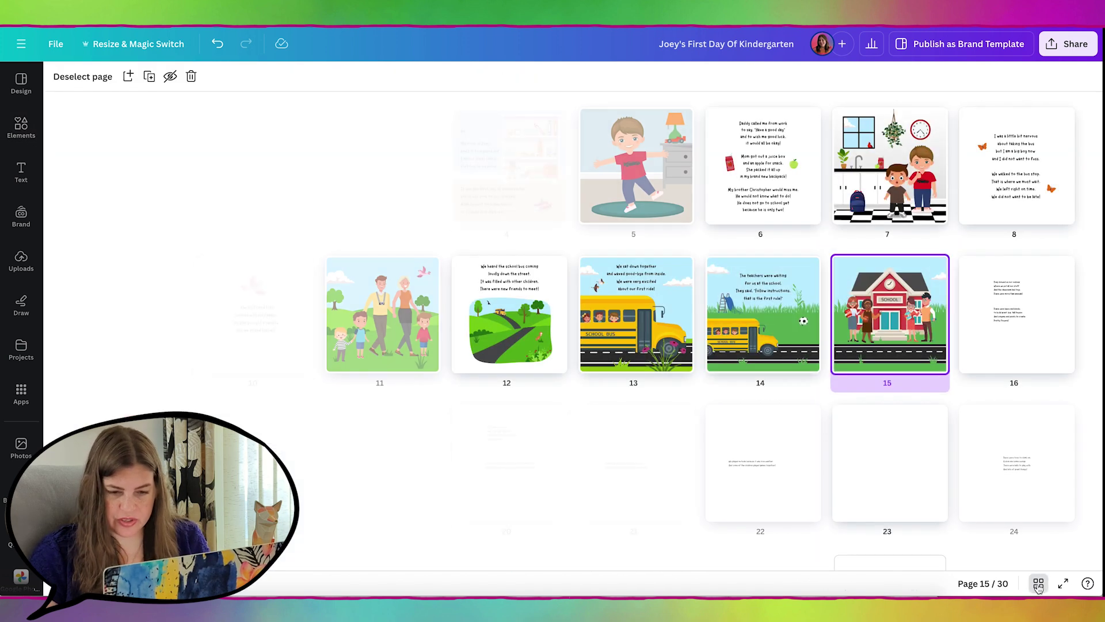
left_click(1086, 387)
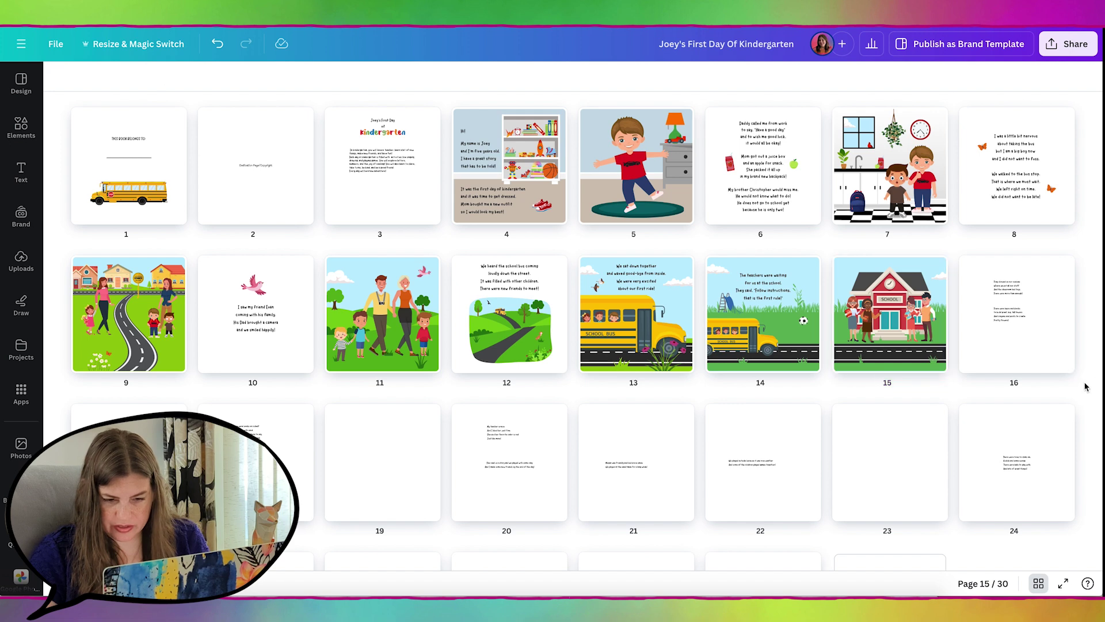
left_click(908, 359)
left_click(1039, 583)
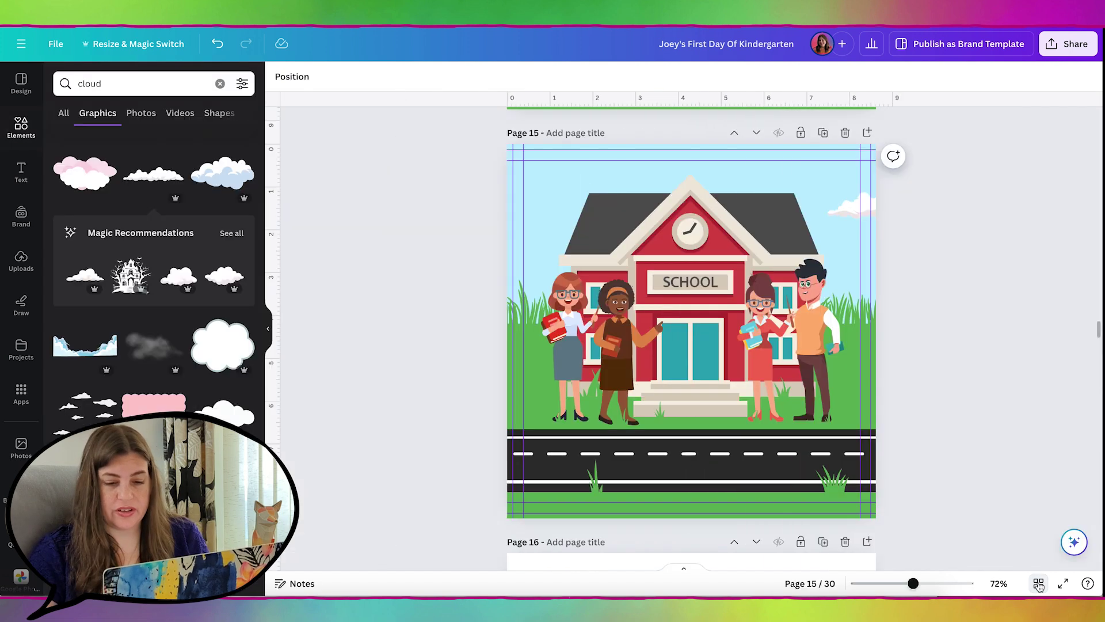
- Shrink the four teachers so they stand by the school's front steps on page 15 and check the page in the overview
left_click(561, 309)
left_click_drag(844, 258, 813, 370)
left_click(1011, 545)
left_click(1039, 584)
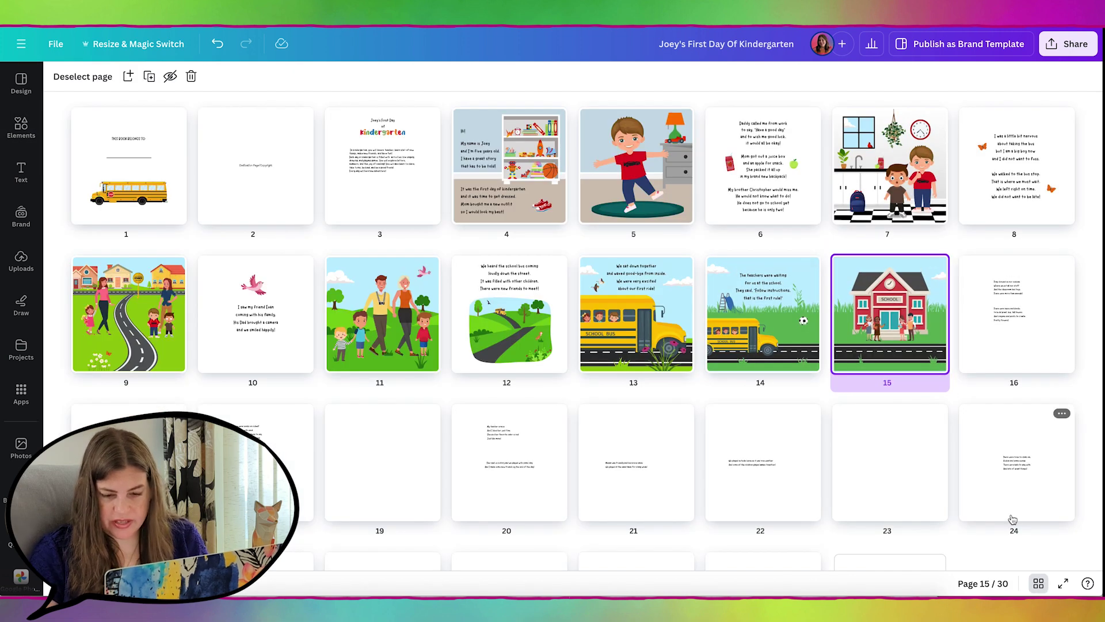
left_click(1039, 584)
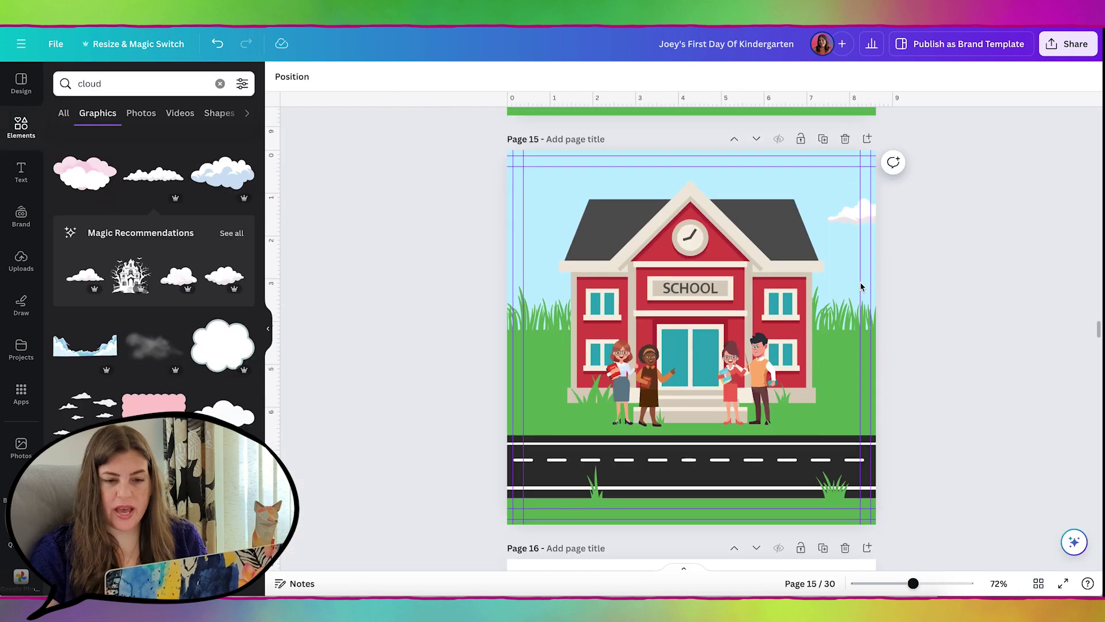
- Delete the cloud at page 15's right edge and search the graphics for "tree"
left_click(851, 217)
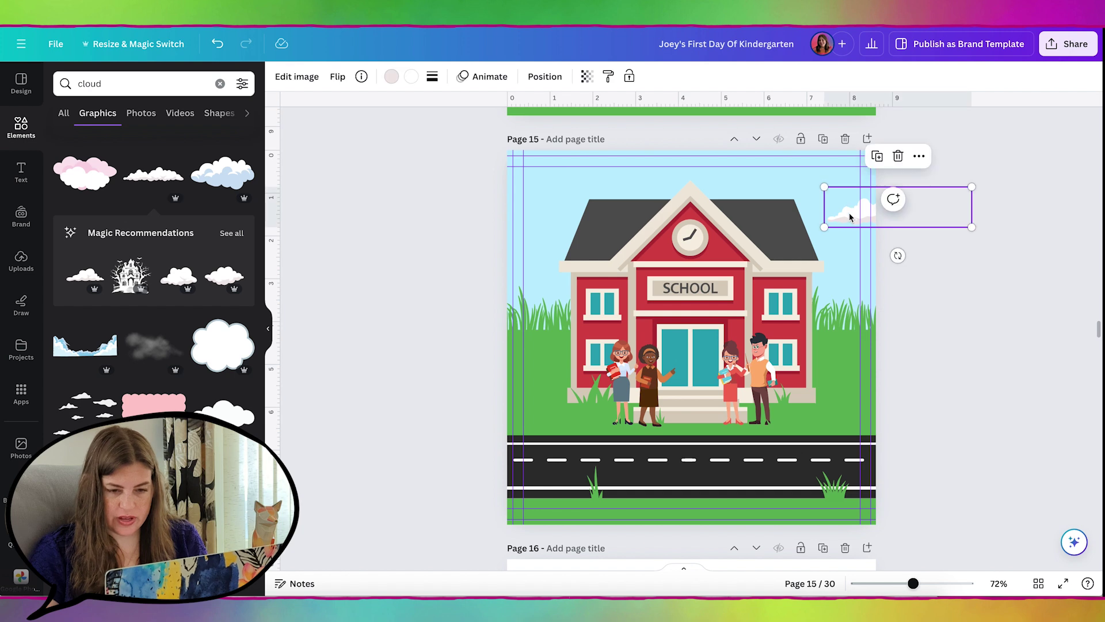
key("Delete")
left_click(89, 83)
double_click(90, 84)
type("tree")
key("Return")
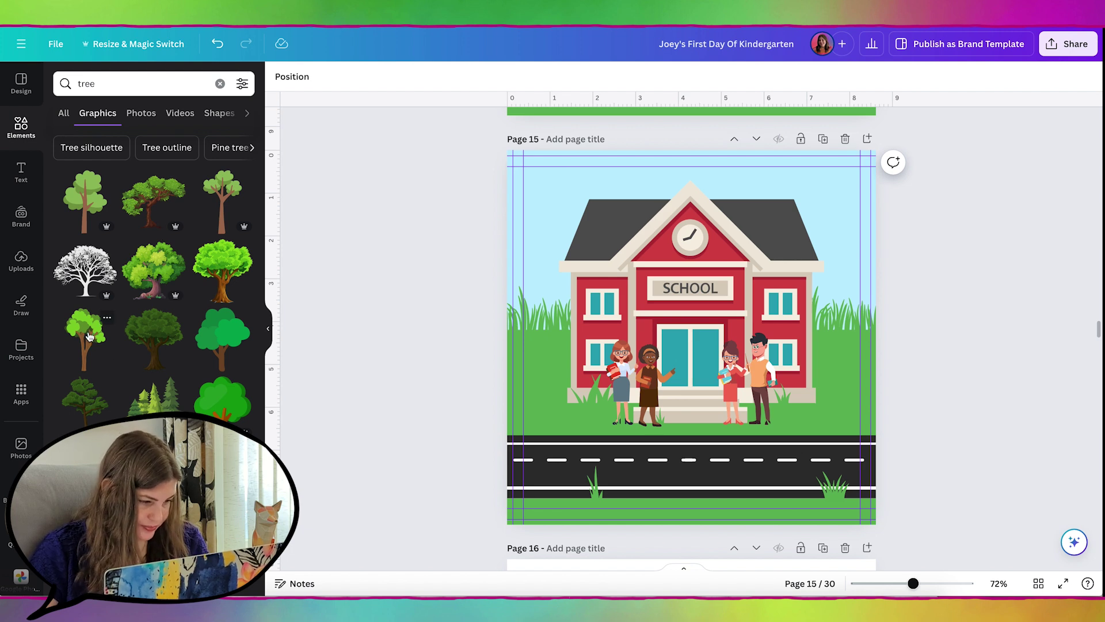
- Add a tall branching tree at page 15's right edge beside the school and recolor its foliage a brighter green
scroll(87, 335, "down", 5)
left_click(222, 239)
left_click_drag(716, 326, 876, 309)
left_click_drag(802, 242, 820, 197)
left_click(391, 76)
left_click(68, 152)
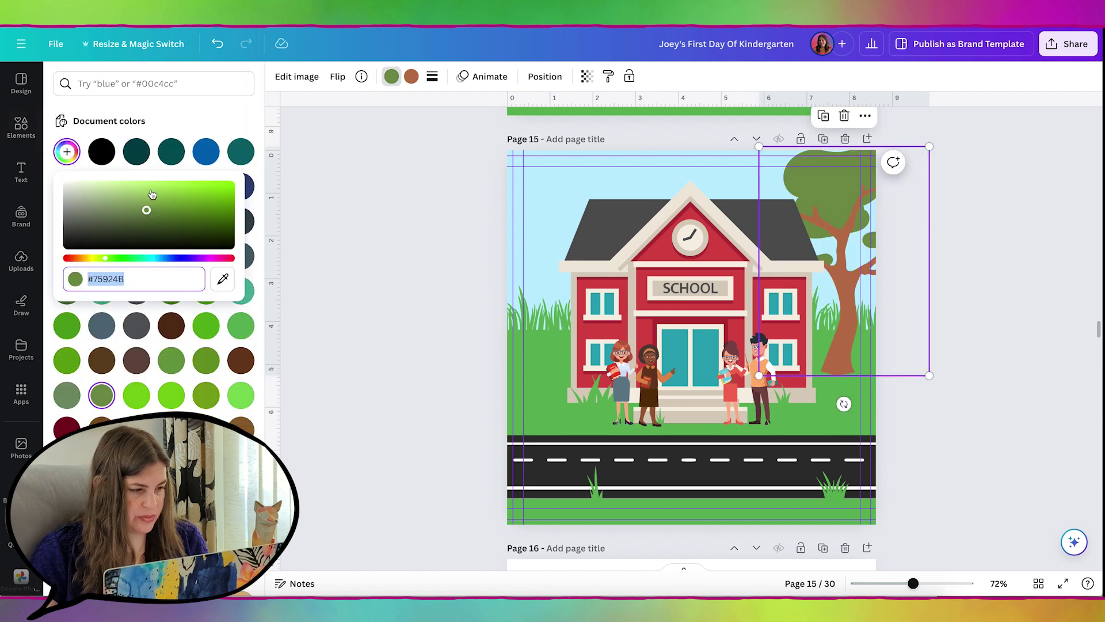
left_click_drag(166, 209, 159, 197)
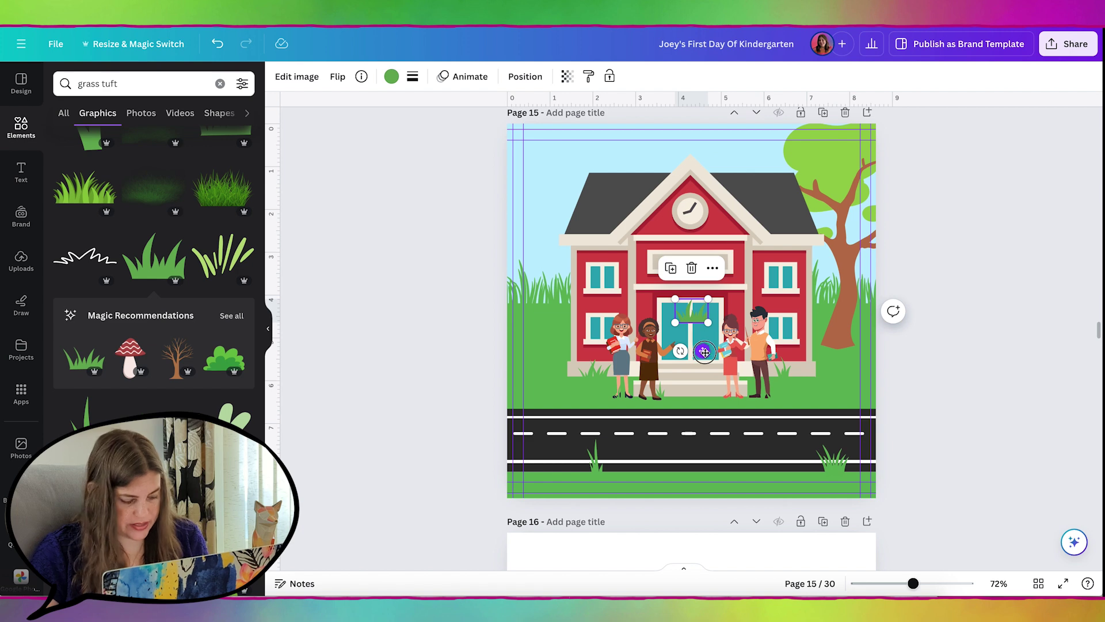
- Place a grass tuft over the tree's base and move the white-flowered grass bush to page 15's bottom-right corner
left_click_drag(705, 352, 844, 380)
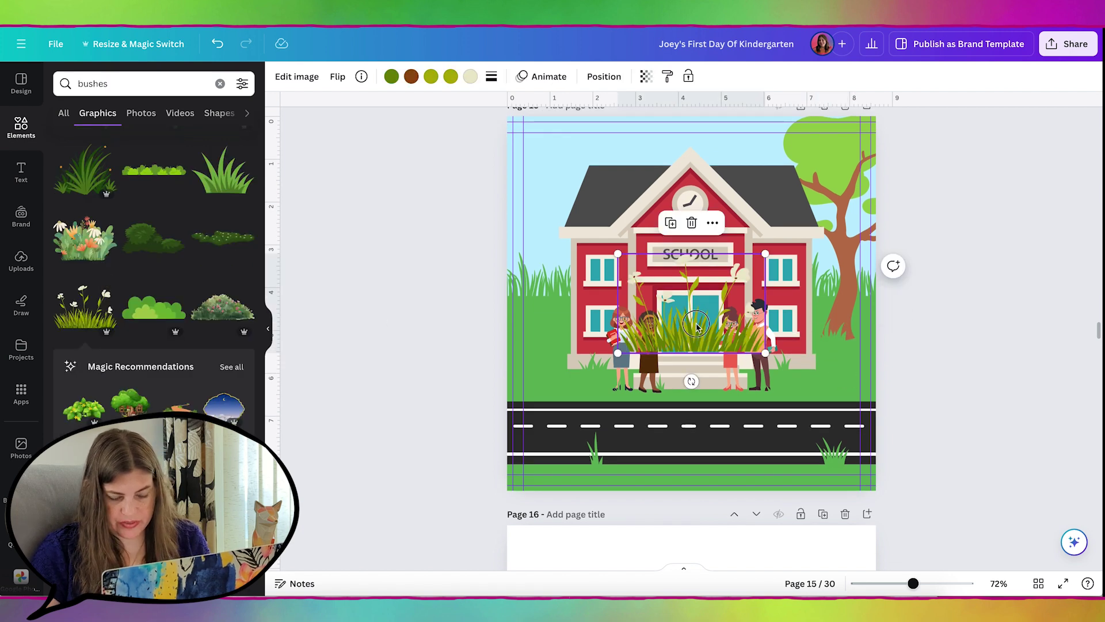
left_click_drag(696, 327, 865, 472)
- Recolor the flowering bush's dark blades to #489242 and match one of its olive shades to the ground's green
left_click(392, 77)
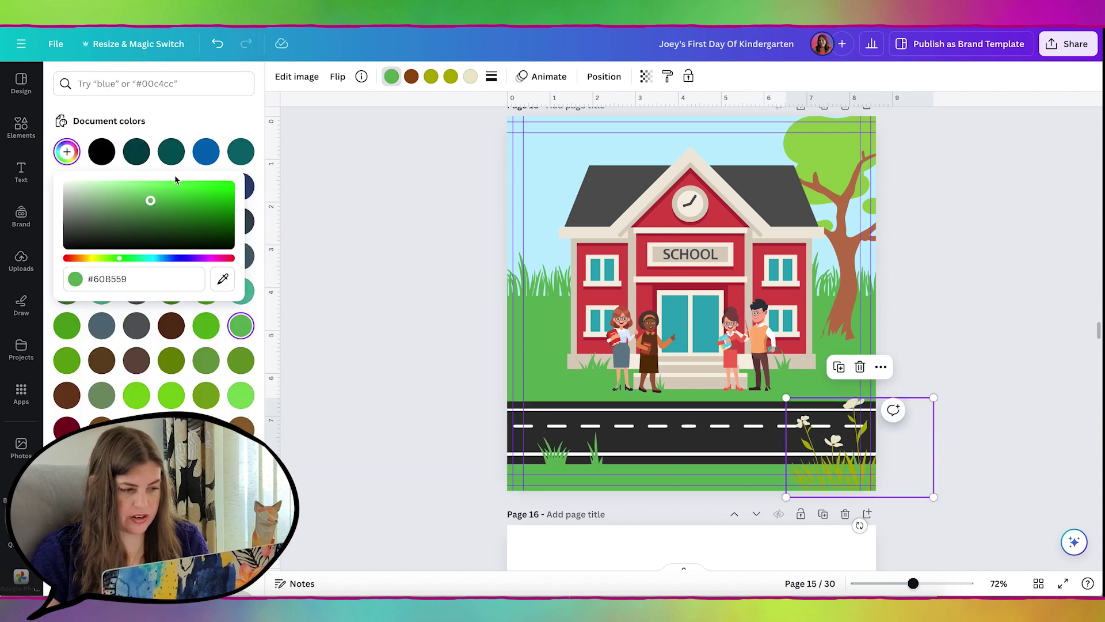
left_click(156, 211)
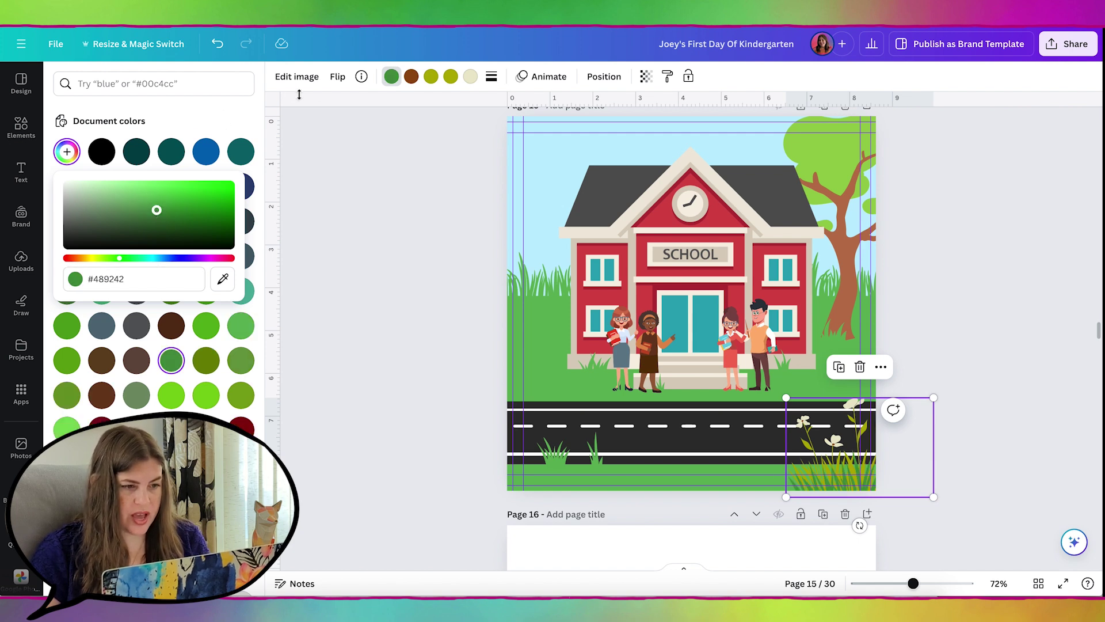
left_click(202, 123)
left_click(430, 76)
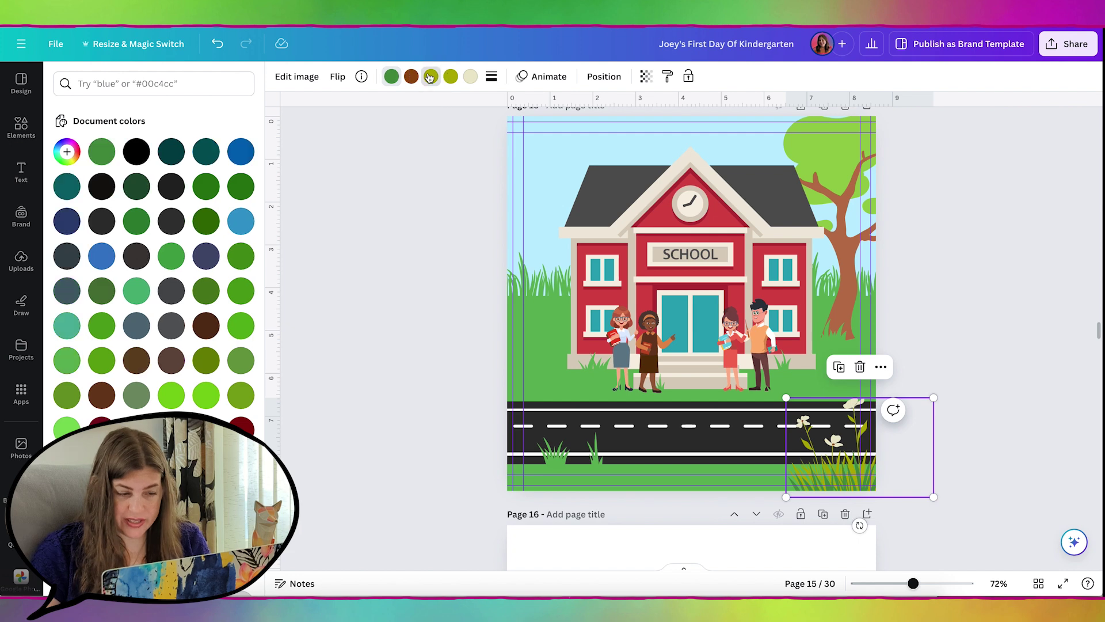
left_click(65, 153)
left_click(223, 279)
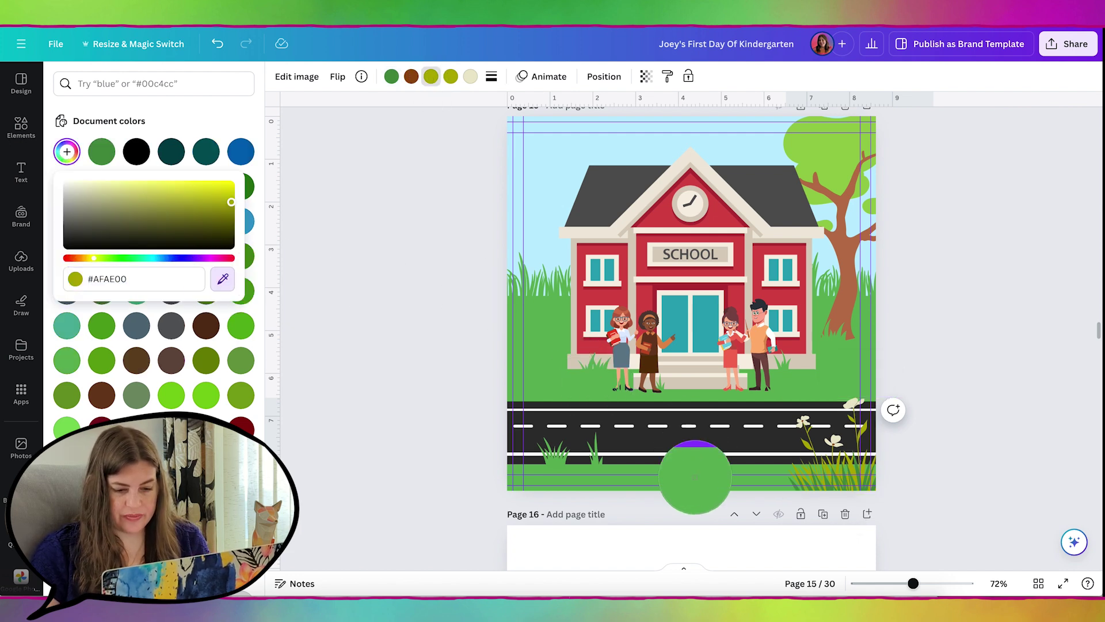
left_click(695, 475)
- Place a copy of the white-flowered grass bush at the bottom edge of page 14, in front of the bus
scroll(823, 431, "up", 7)
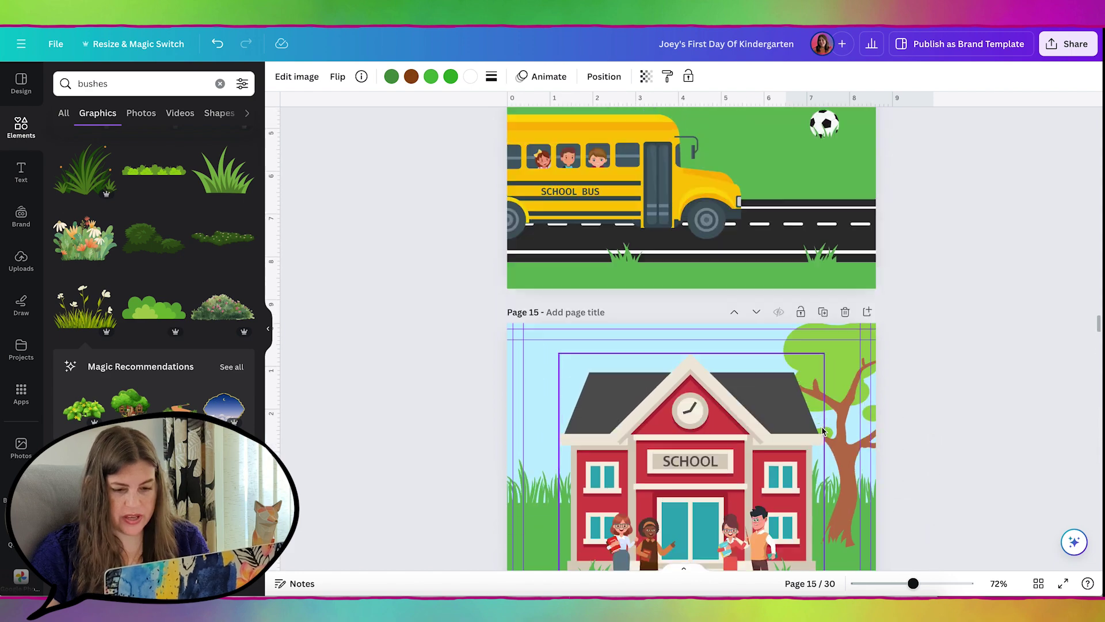
left_click(696, 366)
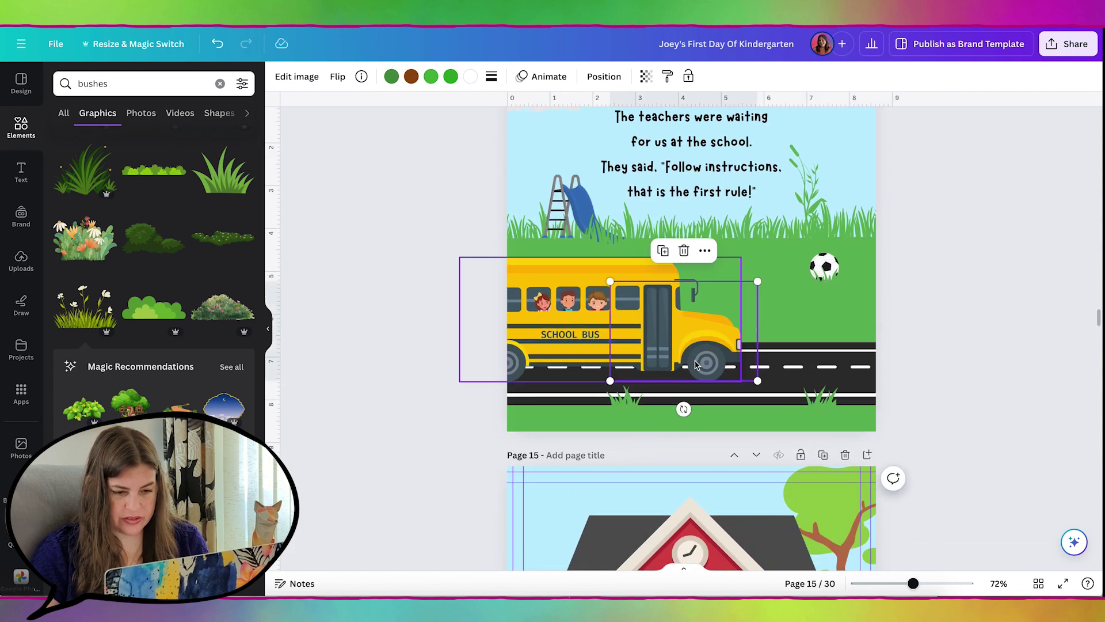
left_click_drag(724, 331, 781, 383)
scroll(782, 382, "down", 5)
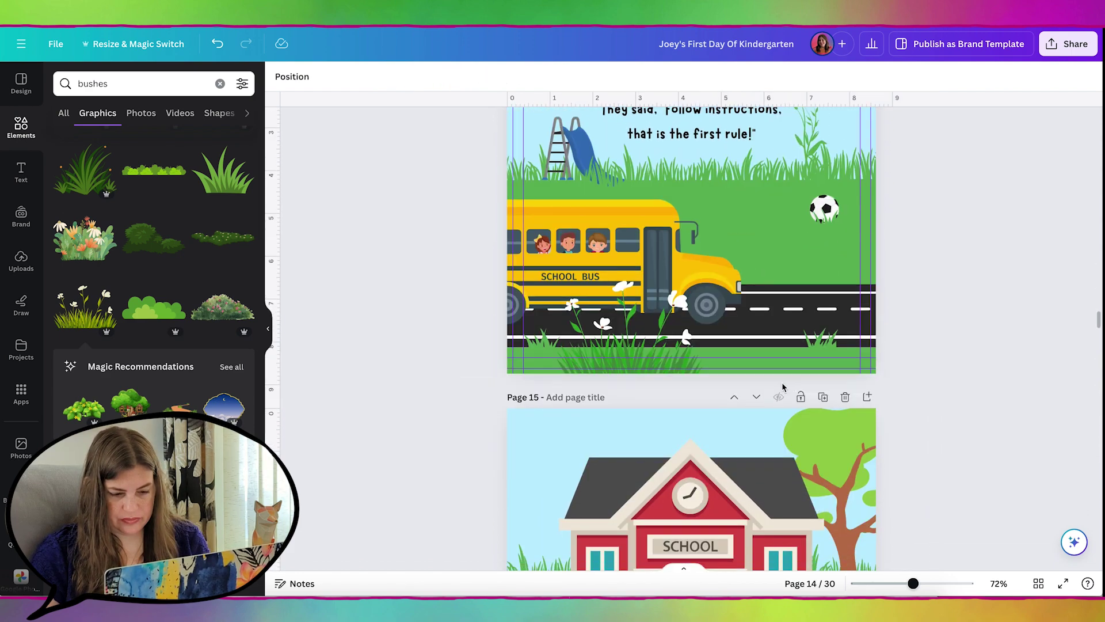
scroll(781, 387, "up", 5)
- Search the graphics for "bee" and add the group of three striped bees to page 14
left_click(130, 84)
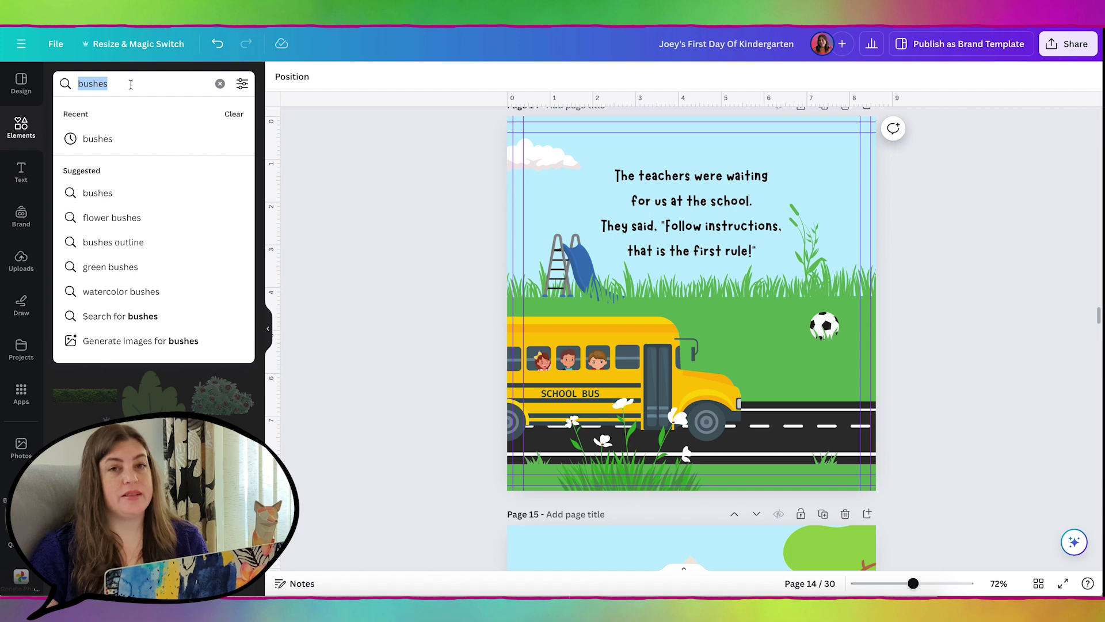
key("Return")
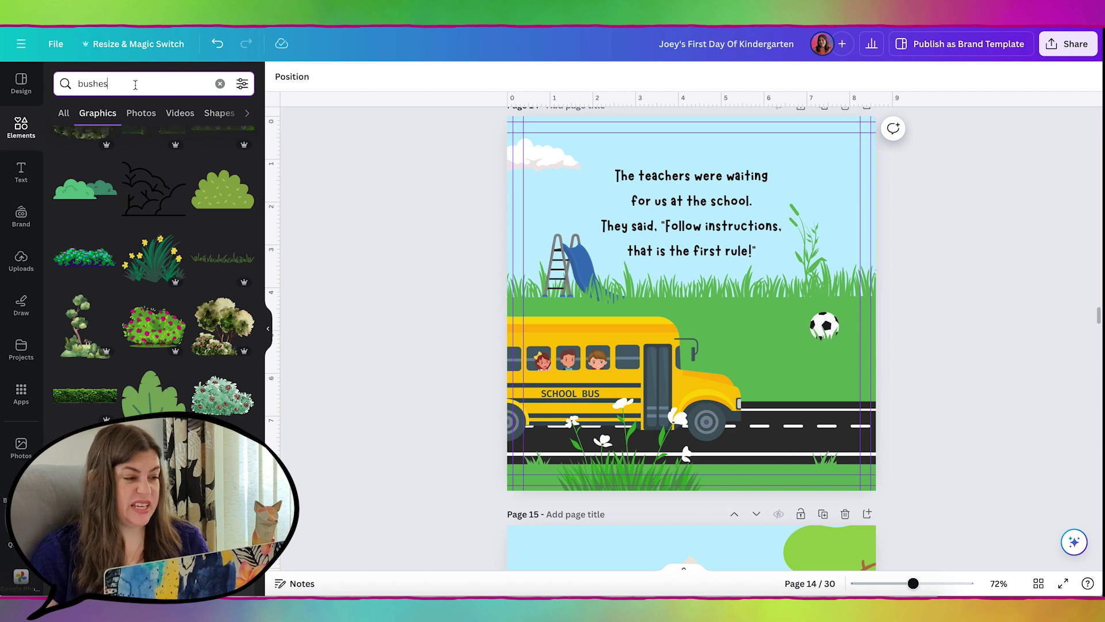
double_click(135, 84)
type("bee")
key("Return")
scroll(139, 343, "down", 5)
scroll(139, 343, "down", 2)
scroll(139, 343, "down", 2)
scroll(138, 343, "down", 3)
left_click(201, 302)
left_click_drag(672, 304, 716, 327)
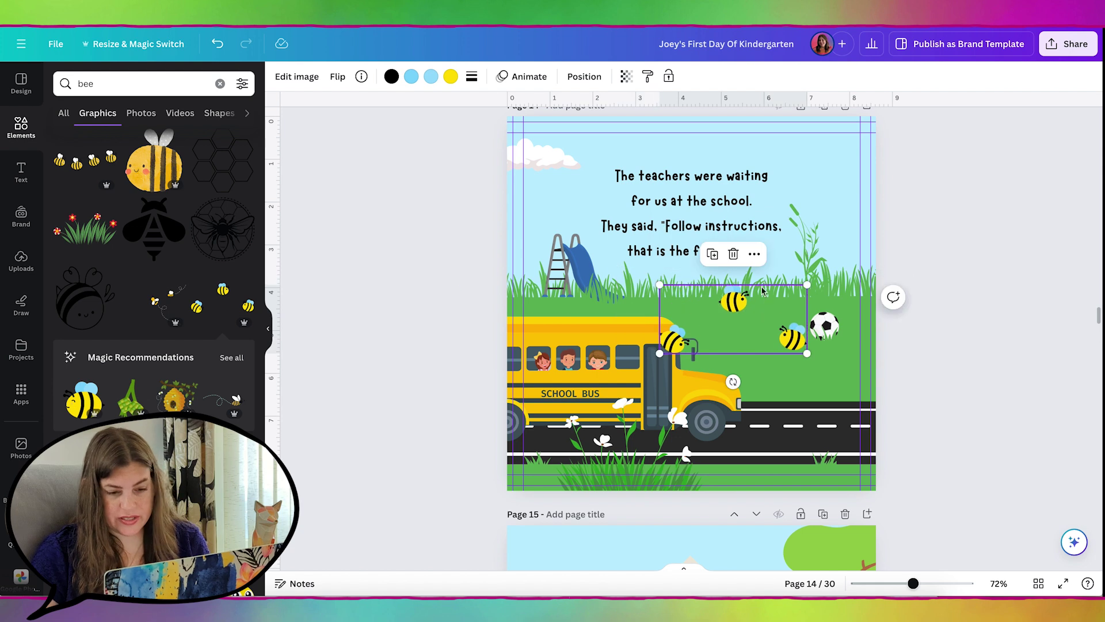
- Shrink the bees to fit between the bus and the soccer ball and recolor their blue wings white
left_click_drag(814, 293, 740, 327)
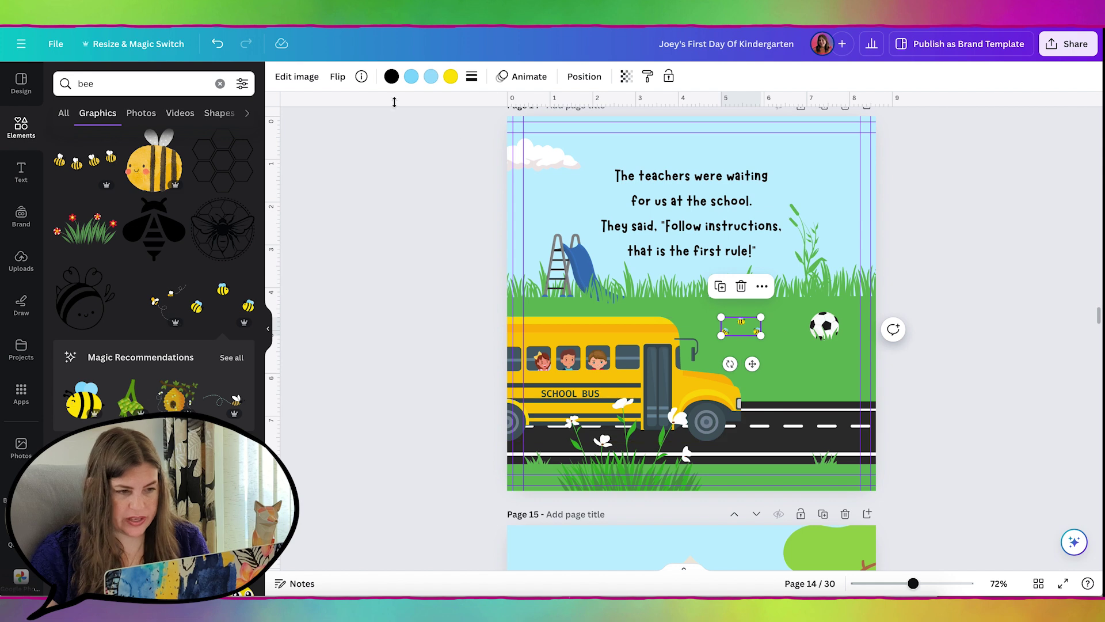
left_click(411, 76)
left_click(67, 151)
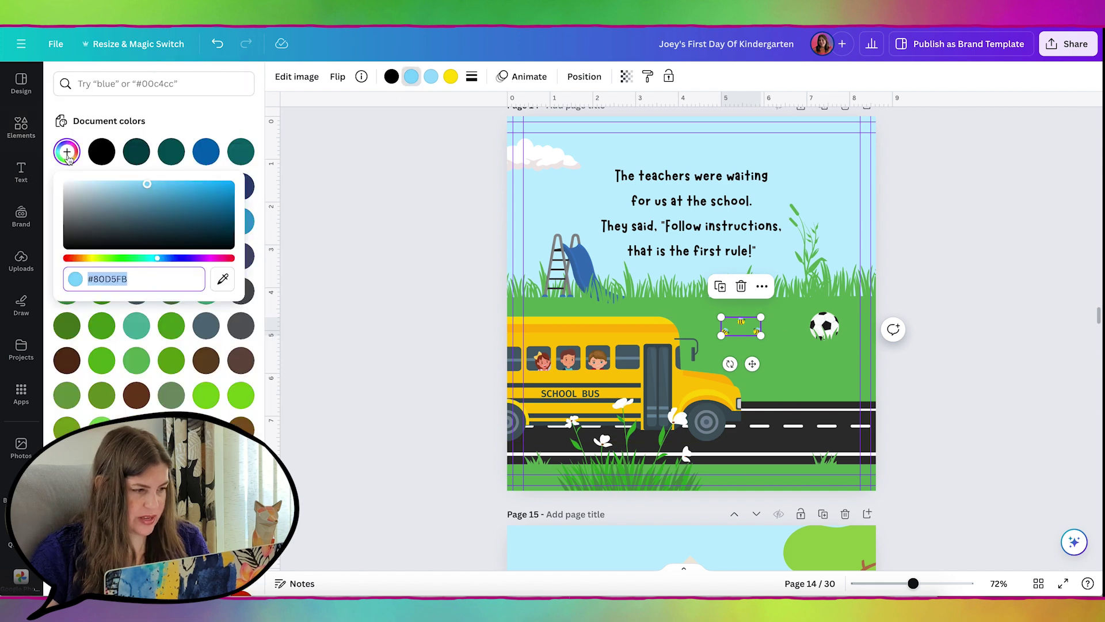
left_click_drag(128, 228, 53, 171)
- Crop the bee graphic to a single bee on page 14 and position a bee beside the school's left roof edge on page 15
left_click_drag(743, 326, 760, 321)
double_click(753, 318)
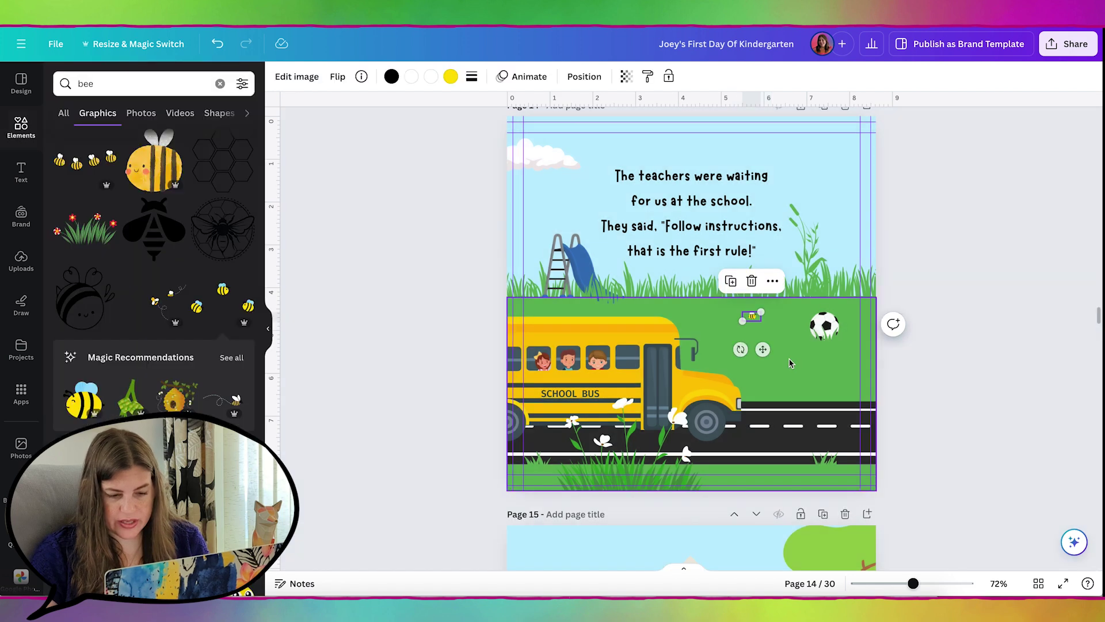
left_click(790, 363)
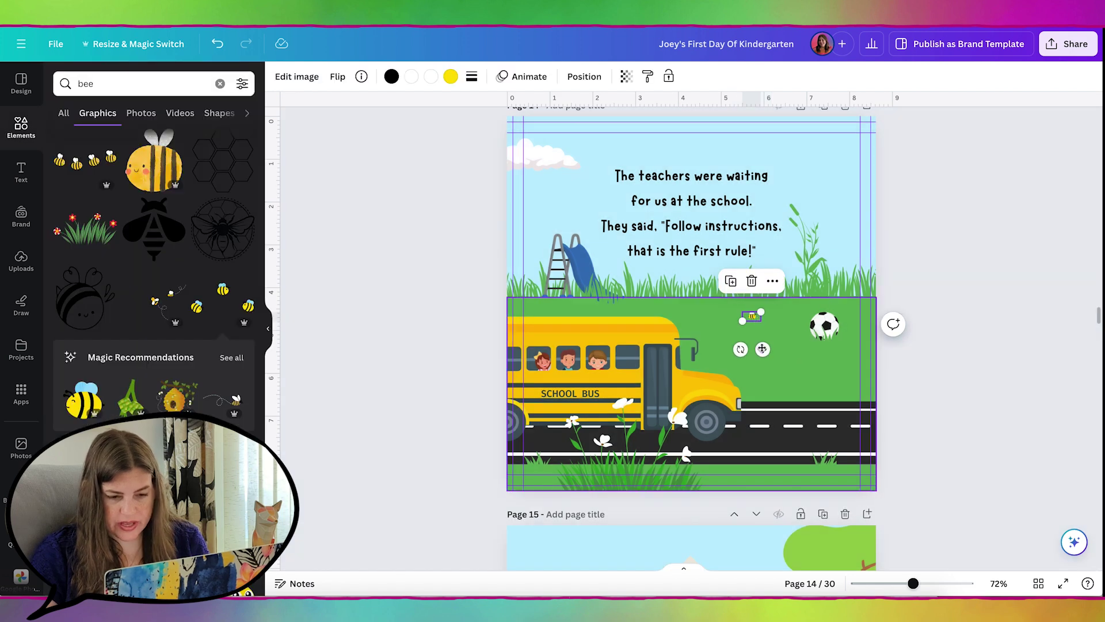
left_click_drag(761, 349, 559, 274)
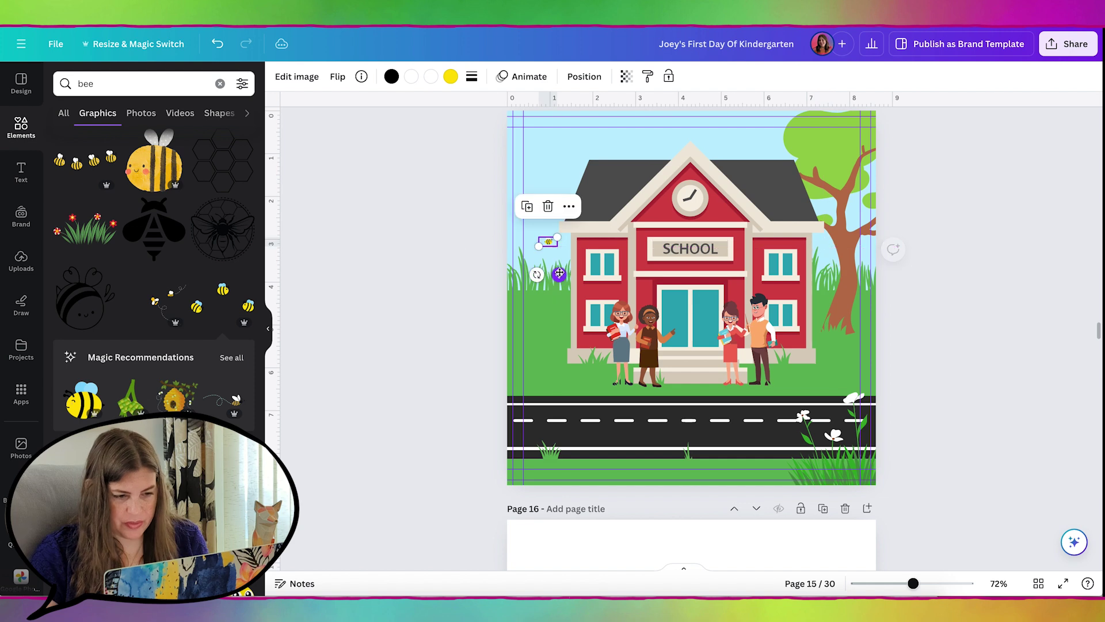
- Flip the bee on page 15 horizontally and place another bee beside the blue slide on page 14
left_click(338, 76)
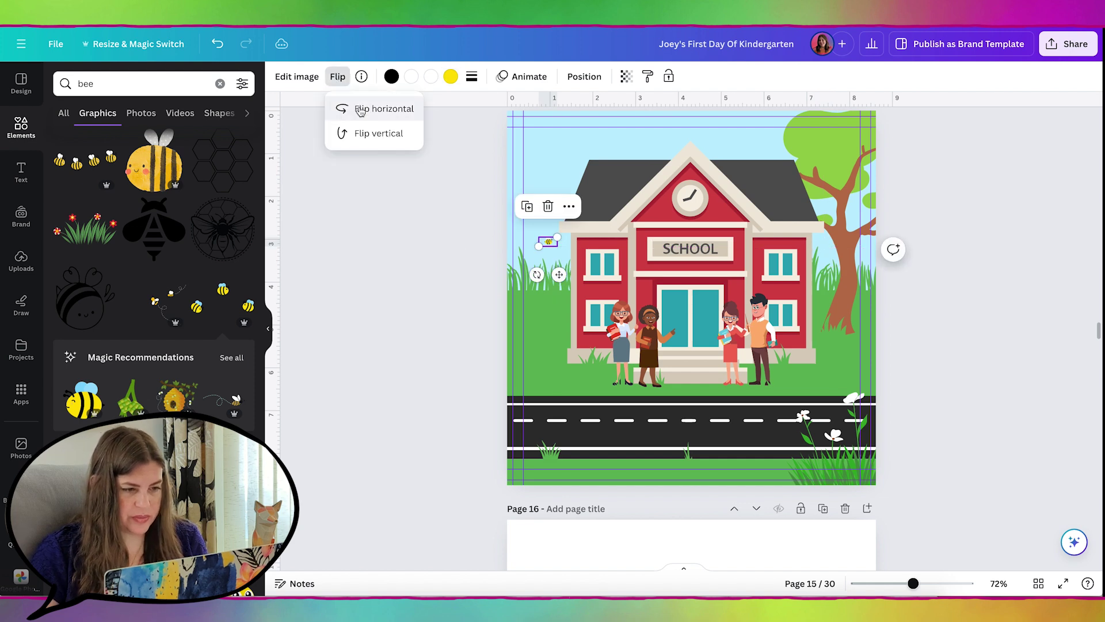
left_click(557, 272)
key("ctrl+z")
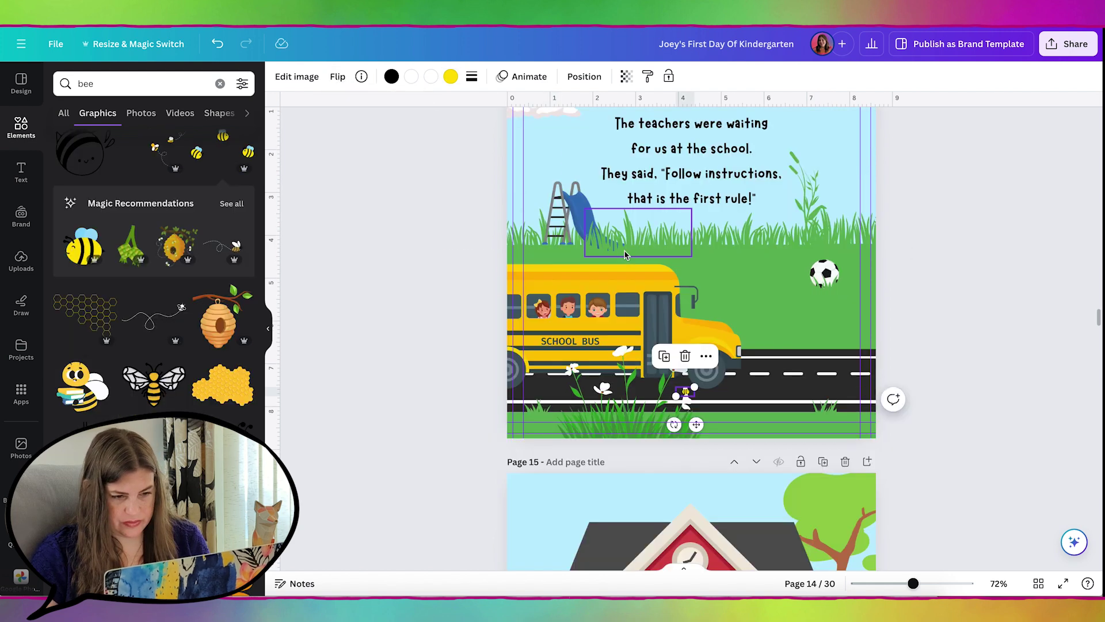
left_click_drag(696, 500, 598, 237)
scroll(103, 201, "up", 2)
scroll(102, 202, "down", 10)
- Search the graphics for "bird in sky" and add the flock of five black birds to page 14
left_click(72, 85)
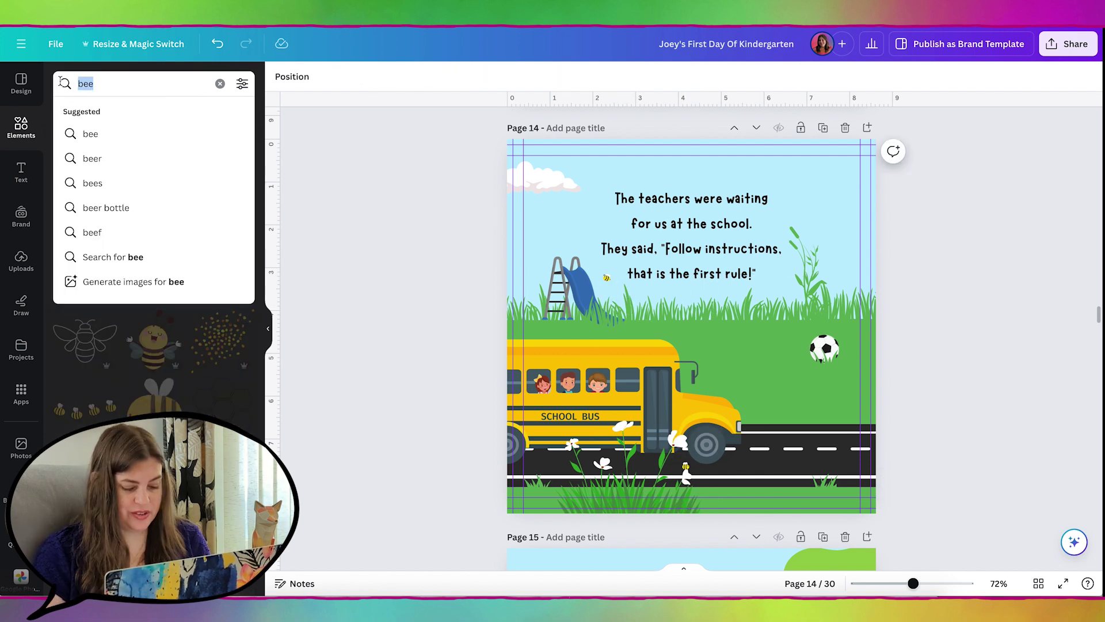
type("bird in sky")
key("Return")
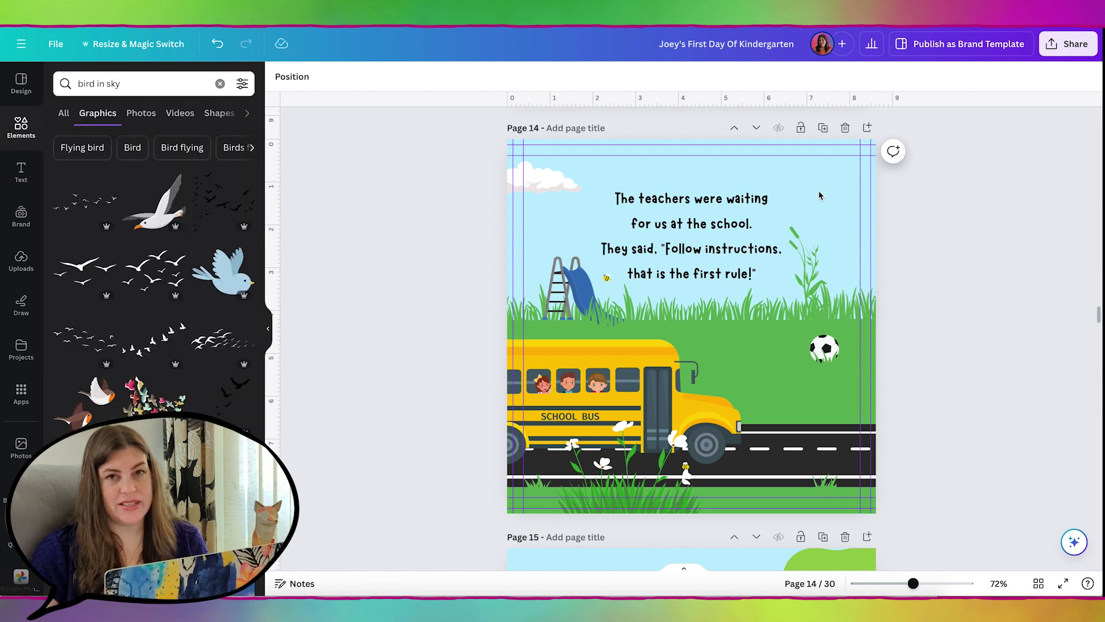
scroll(153, 276, "down", 3)
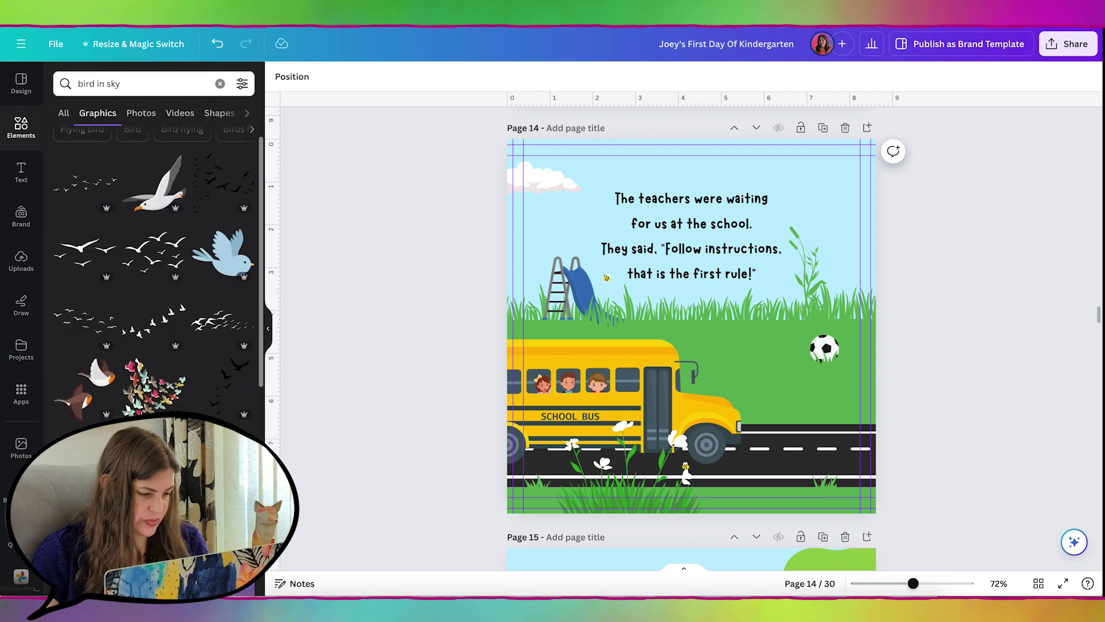
scroll(154, 276, "up", 4)
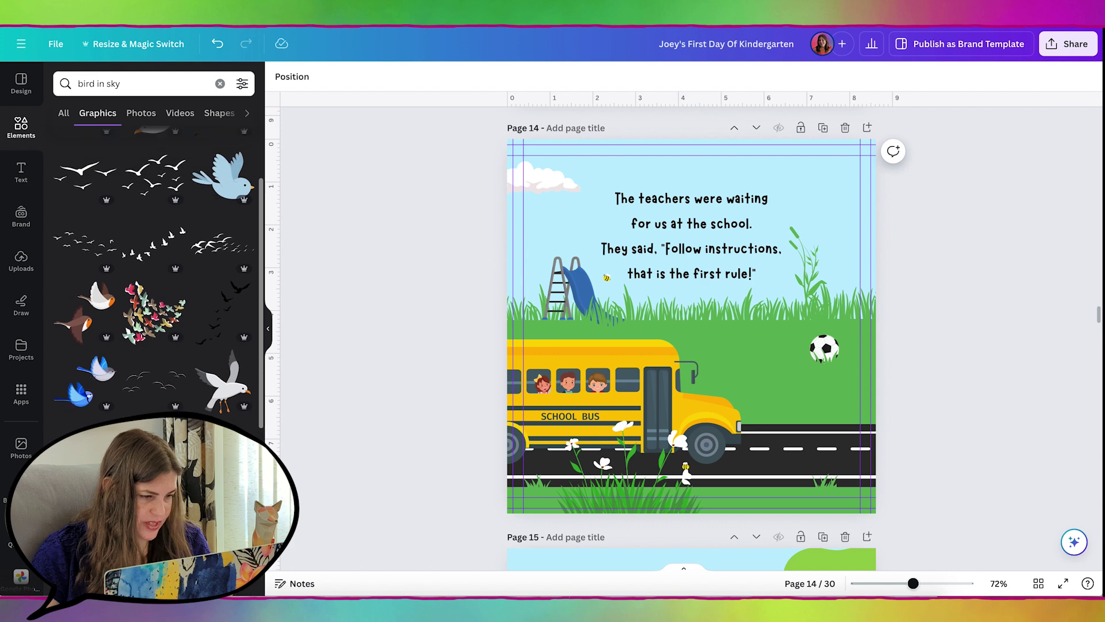
scroll(153, 276, "down", 3)
left_click_drag(80, 282, 800, 234)
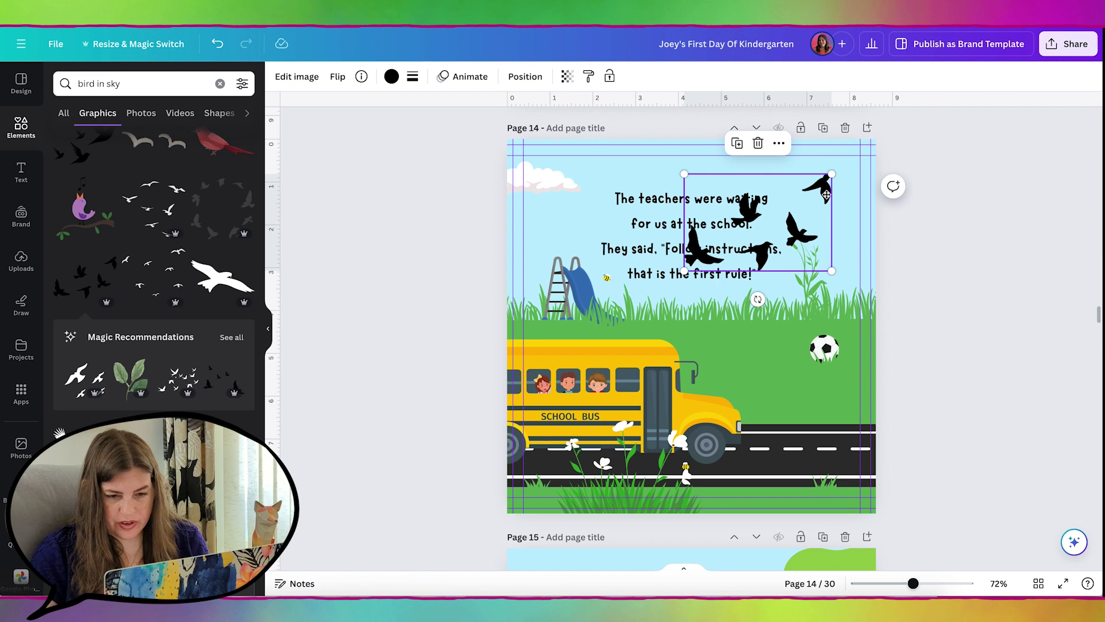
- Crop the flock to a single bird in page 14's upper-right sky and recolor it brown
double_click(827, 185)
mouse_move(831, 176)
left_mouse_down()
mouse_move(730, 223)
mouse_move(810, 179)
left_mouse_up()
left_click(486, 392)
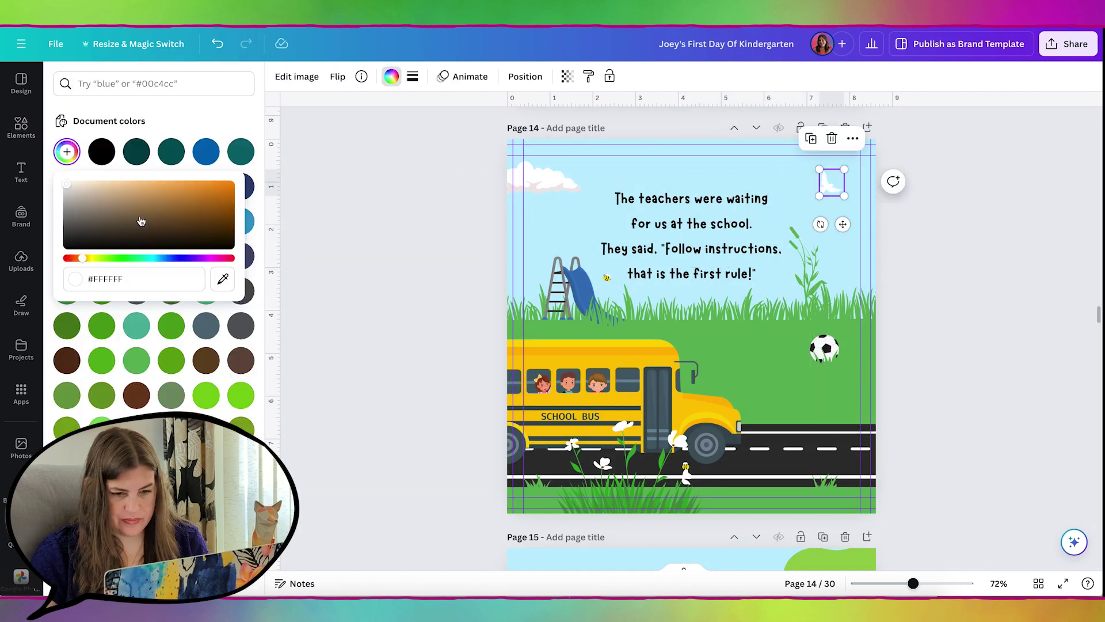
left_click(140, 217)
left_click(167, 215)
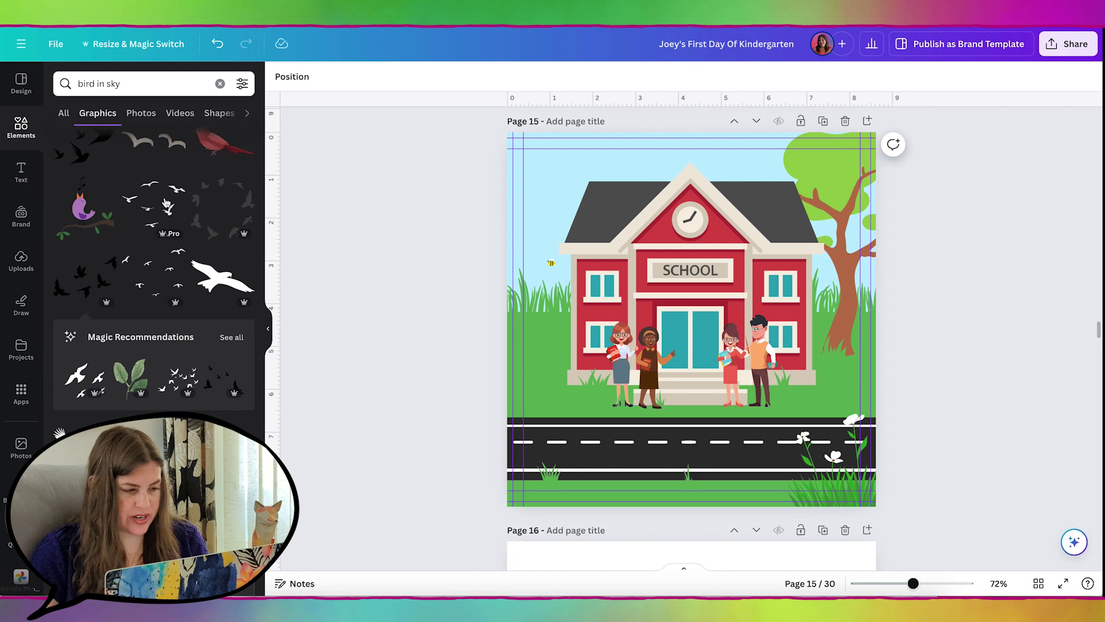
- Search the graphics for "flowers", add the lavender to page 15 and shrink it beside the school's left corner
left_click(118, 84)
type("flowers")
key("Return")
left_click(85, 299)
left_click_drag(673, 282, 555, 286)
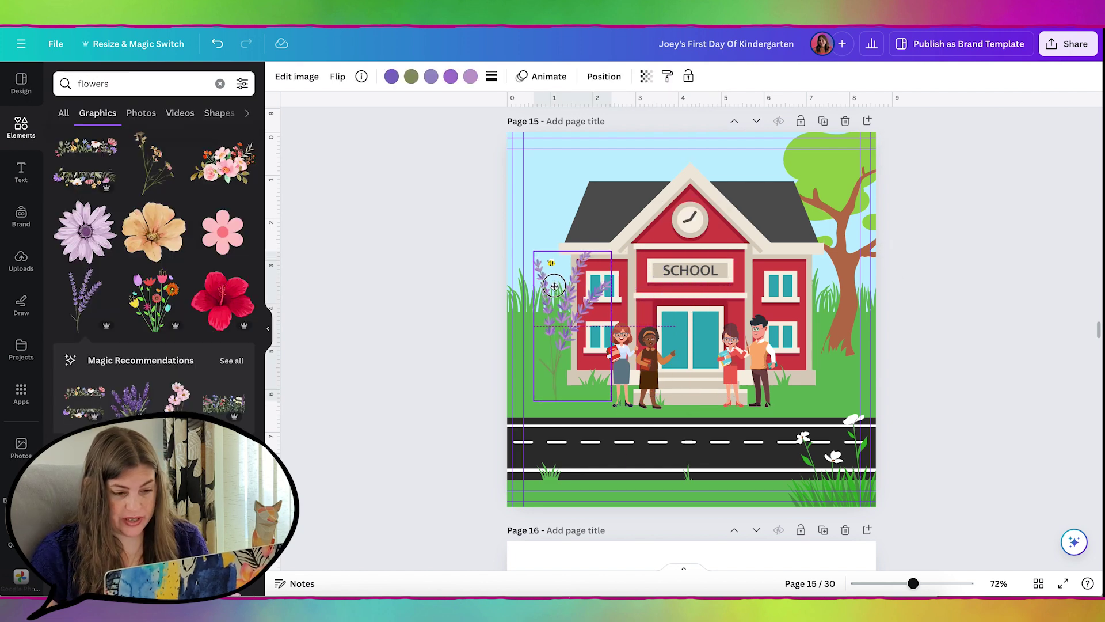
left_click_drag(614, 251, 593, 345)
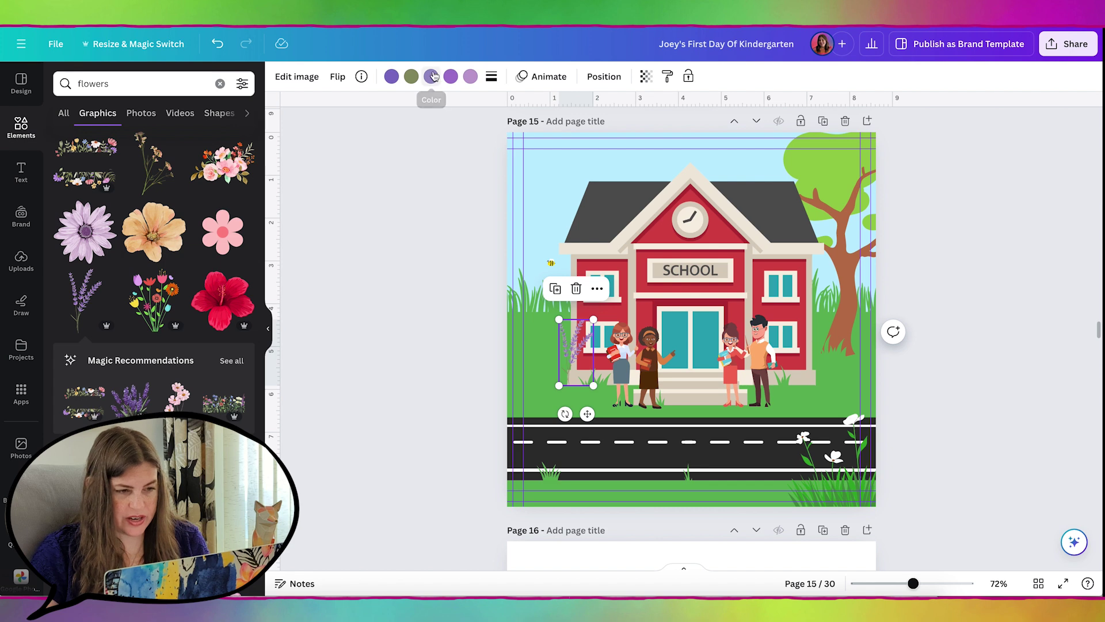
- Recolor the lavender's lightest purple to #7F489B and darken another of its purple tones and its green
left_click(470, 78)
left_click(67, 152)
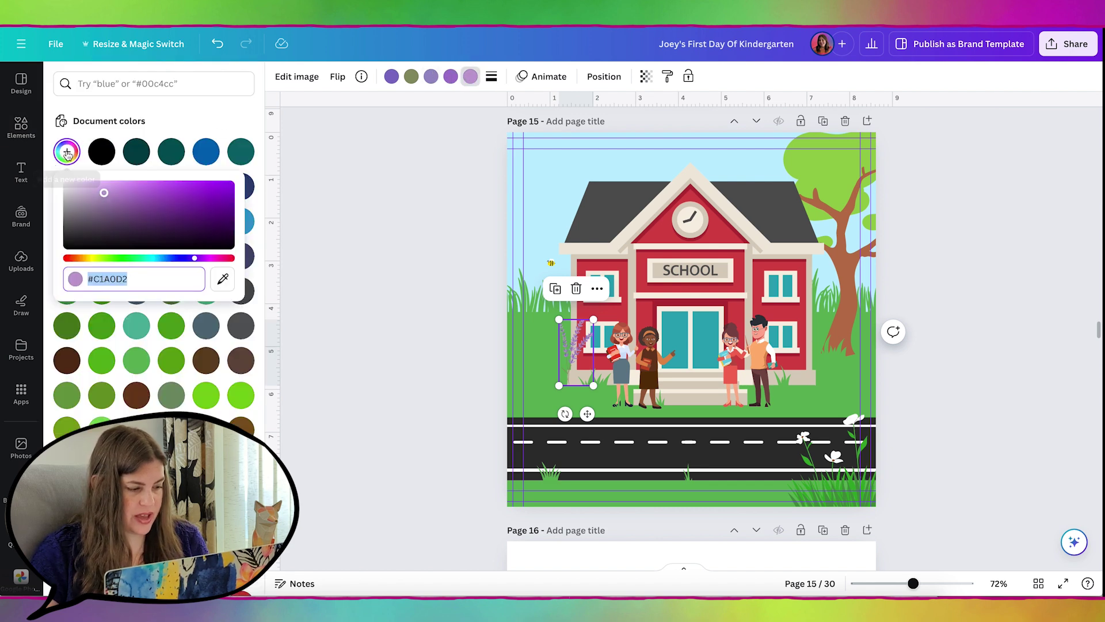
left_click(137, 194)
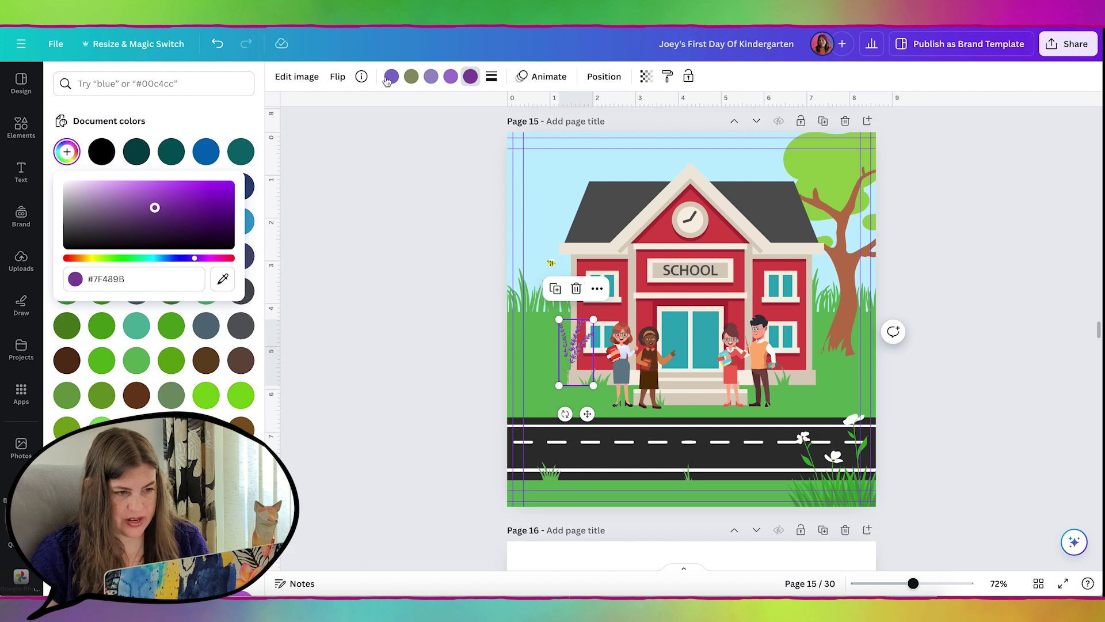
left_click(450, 76)
left_click(21, 127)
- Duplicate the lavender, flip the copy horizontally and shrink it to form a fuller bush at the school's left corner
left_click_drag(576, 352, 565, 353)
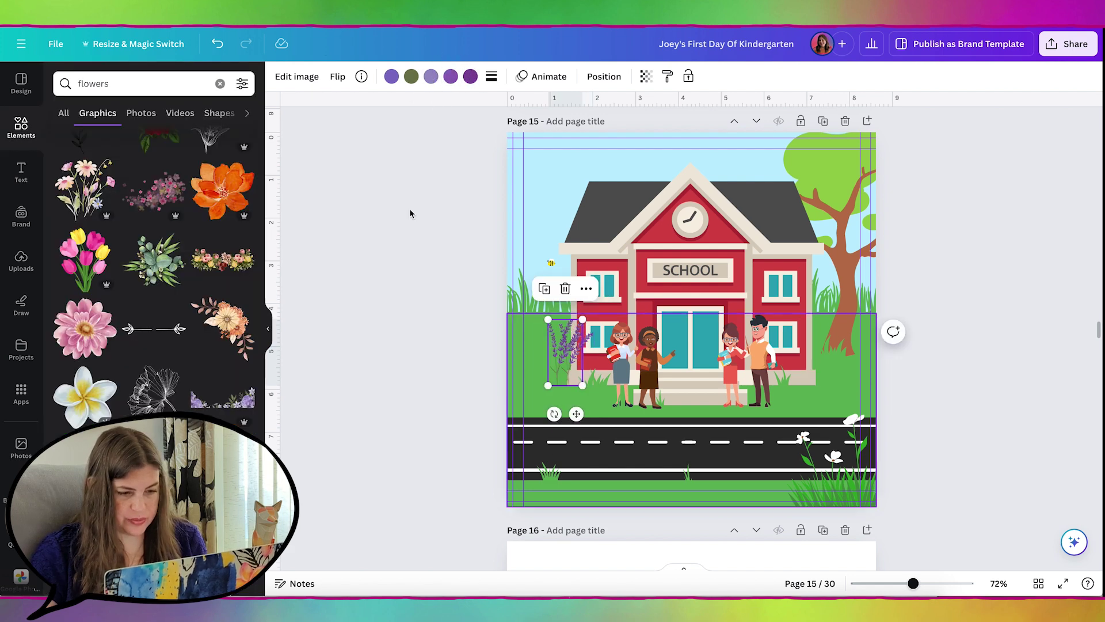
left_click(338, 77)
left_click(369, 108)
left_click_drag(570, 352, 575, 382)
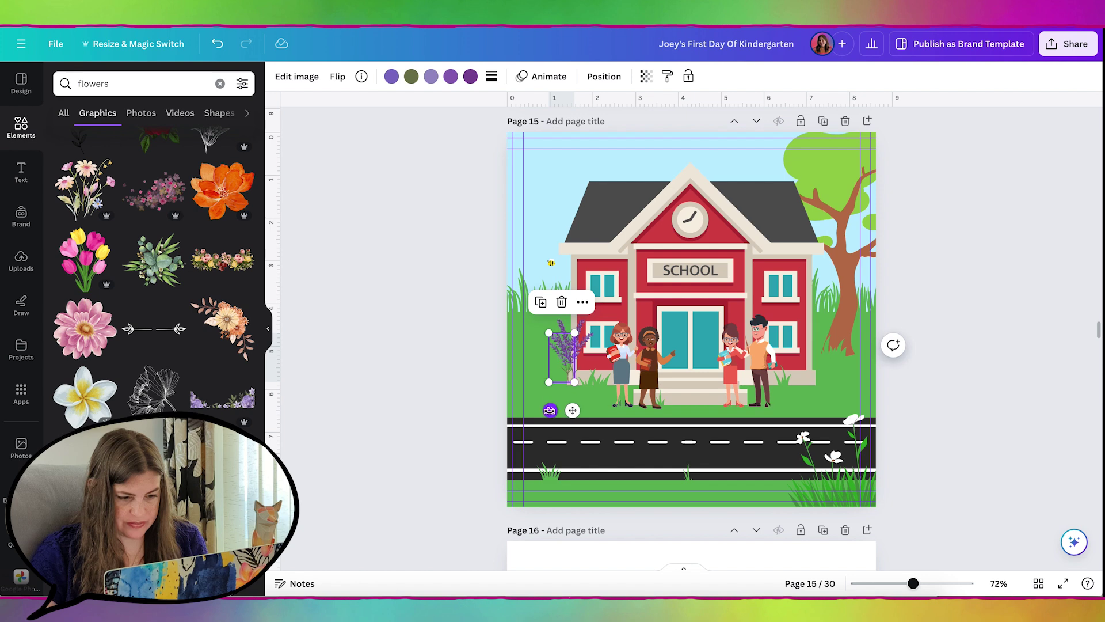
left_click(448, 388)
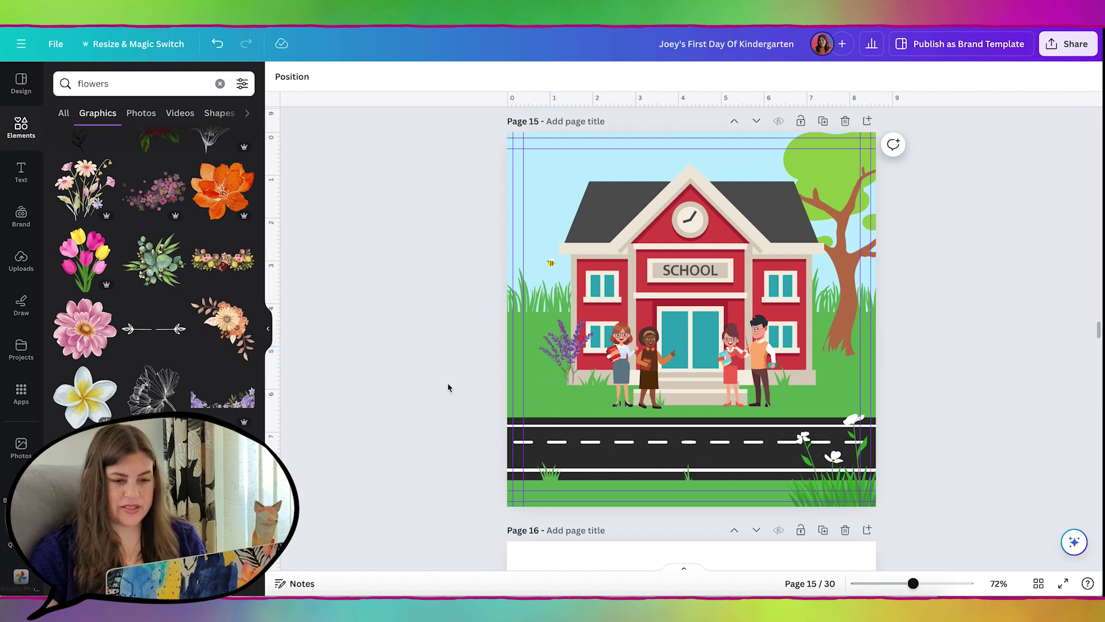
- Add the pink heart-shaped flower plant to page 15 and shrink it to fit at the foot of the tree trunk
scroll(447, 382, "up", 1)
scroll(80, 279, "down", 5)
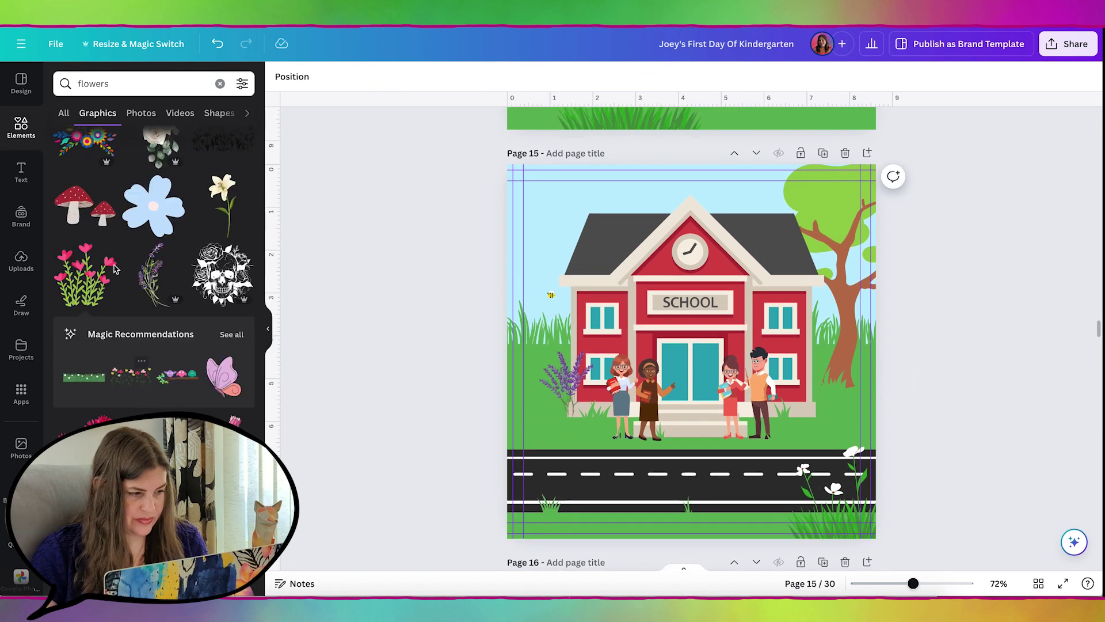
left_click(80, 279)
left_click_drag(543, 198, 839, 387)
left_click(916, 377)
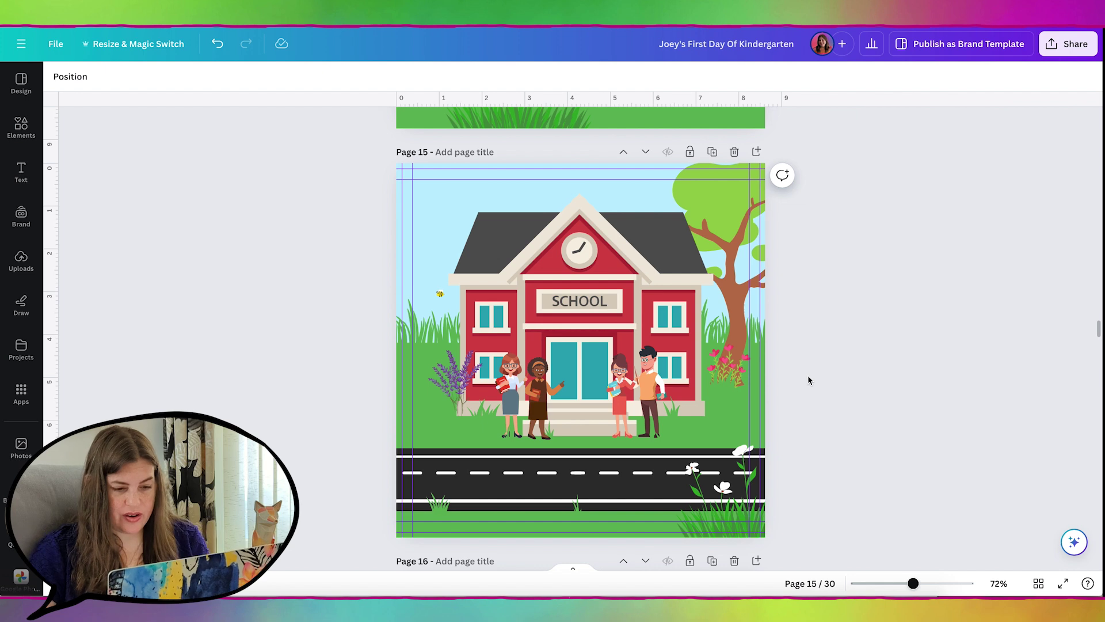
- Share the design to Simplebooklet Flip with all 30 pages selected and save it there
scroll(809, 380, "up", 5)
scroll(808, 380, "down", 5)
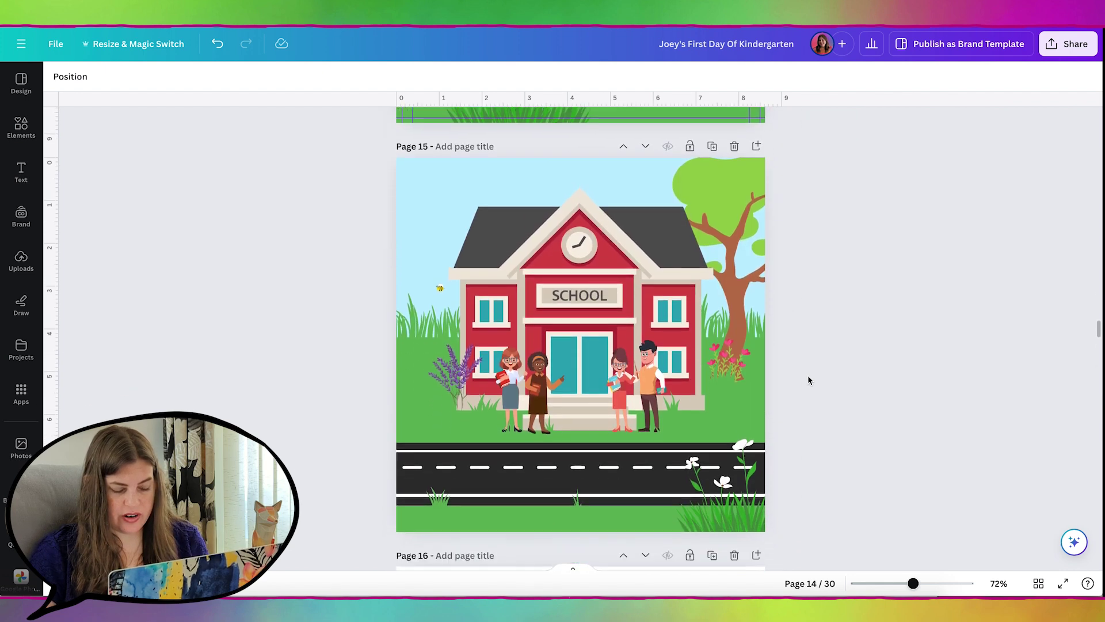
scroll(809, 380, "up", 1)
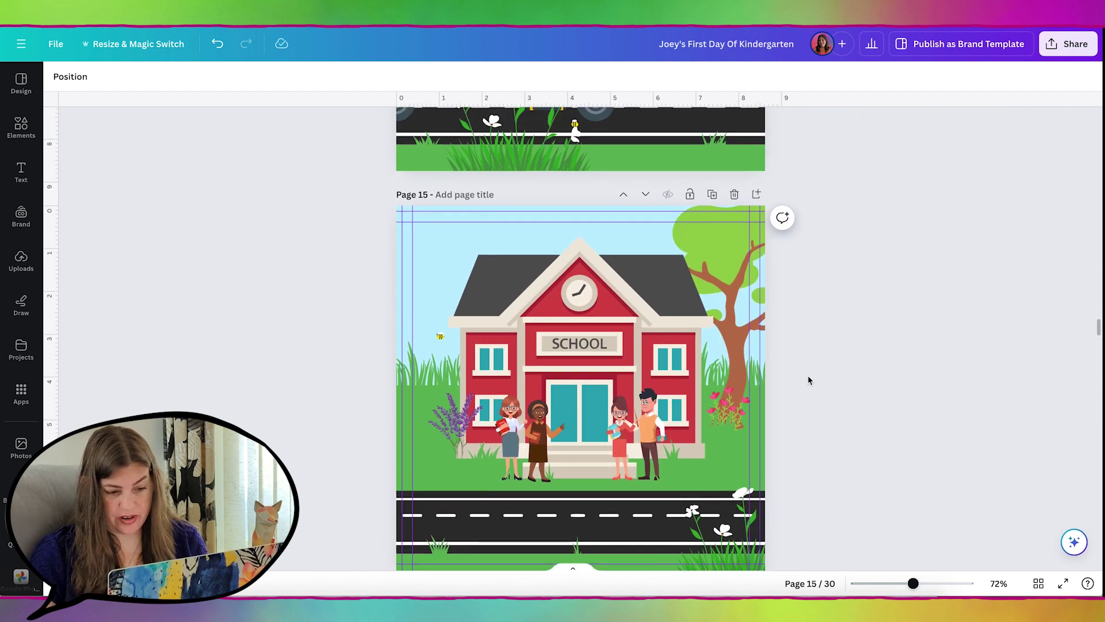
scroll(807, 374, "up", 1)
scroll(963, 267, "down", 1)
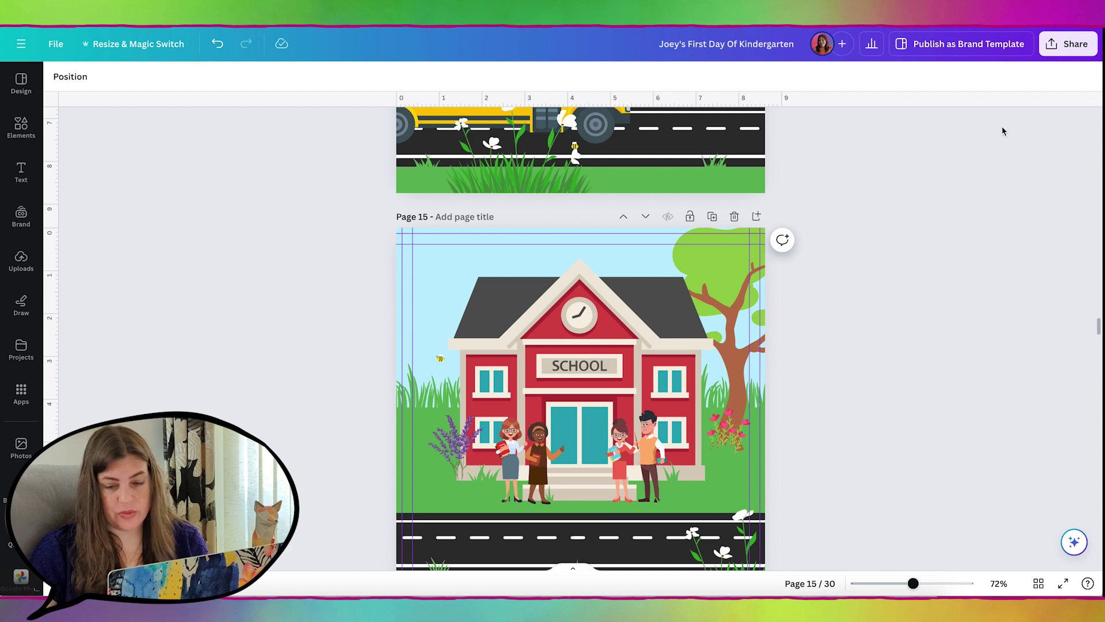
left_click(1077, 46)
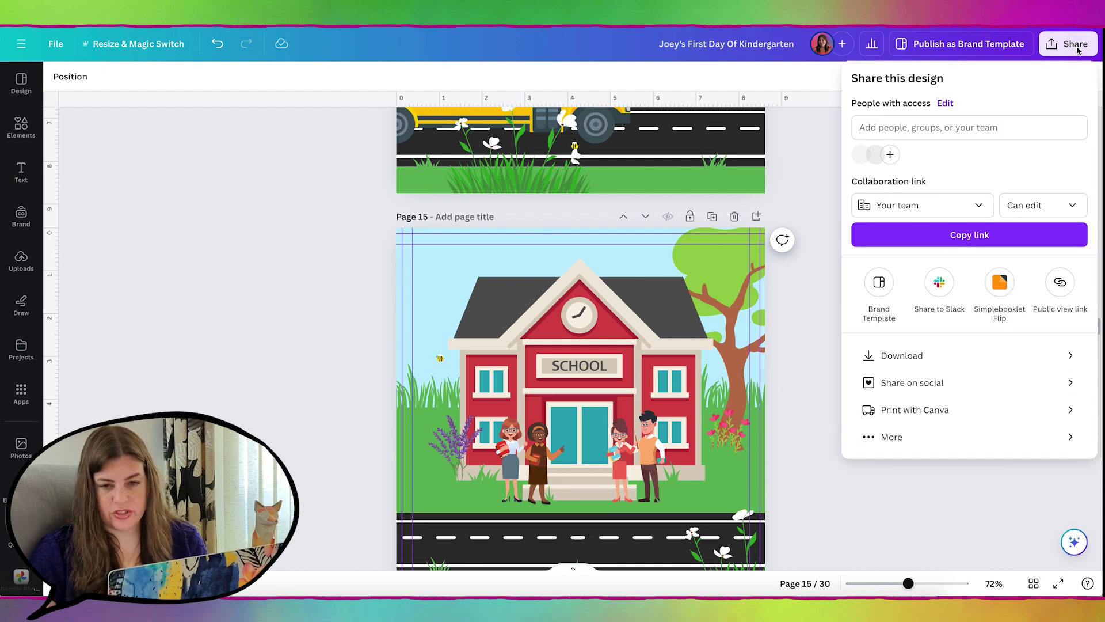
left_click(999, 282)
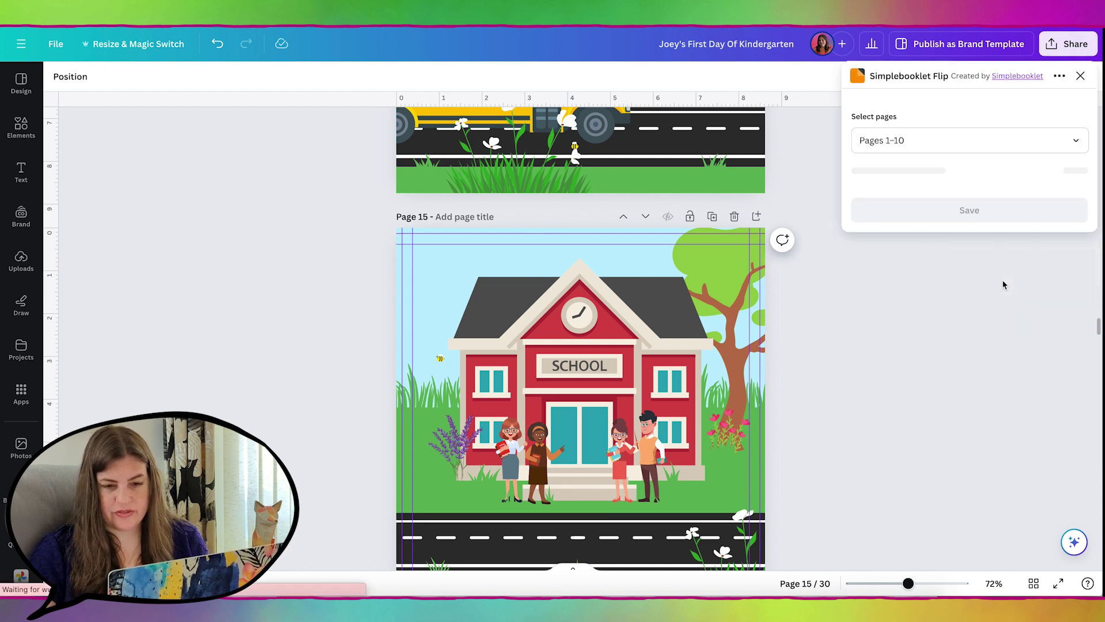
left_click(1048, 147)
type("1-10")
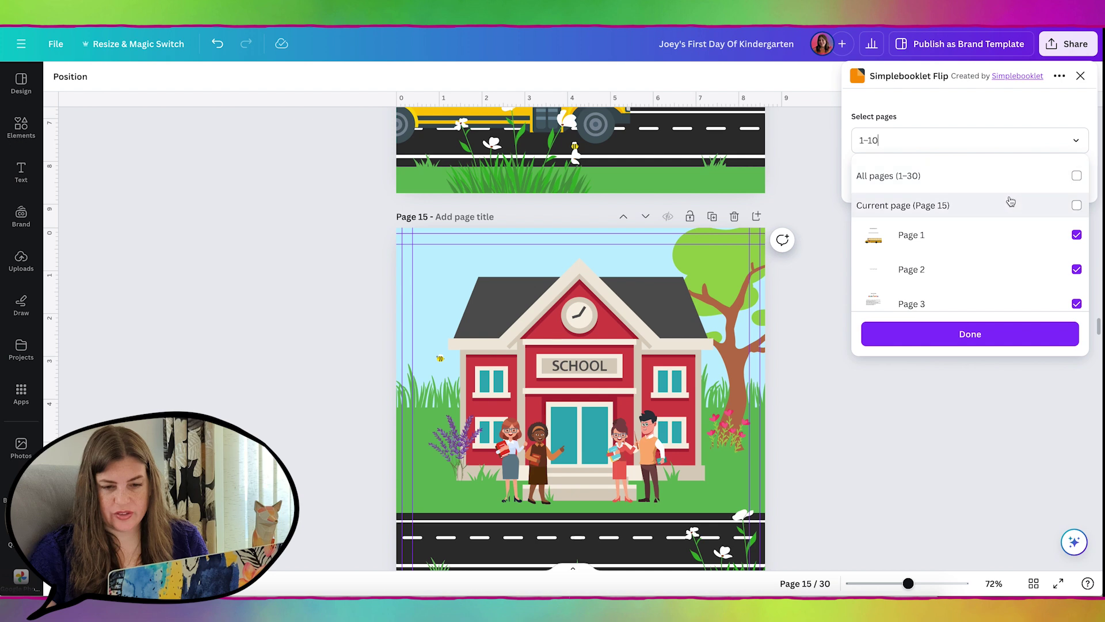
left_click(1008, 177)
left_click(992, 334)
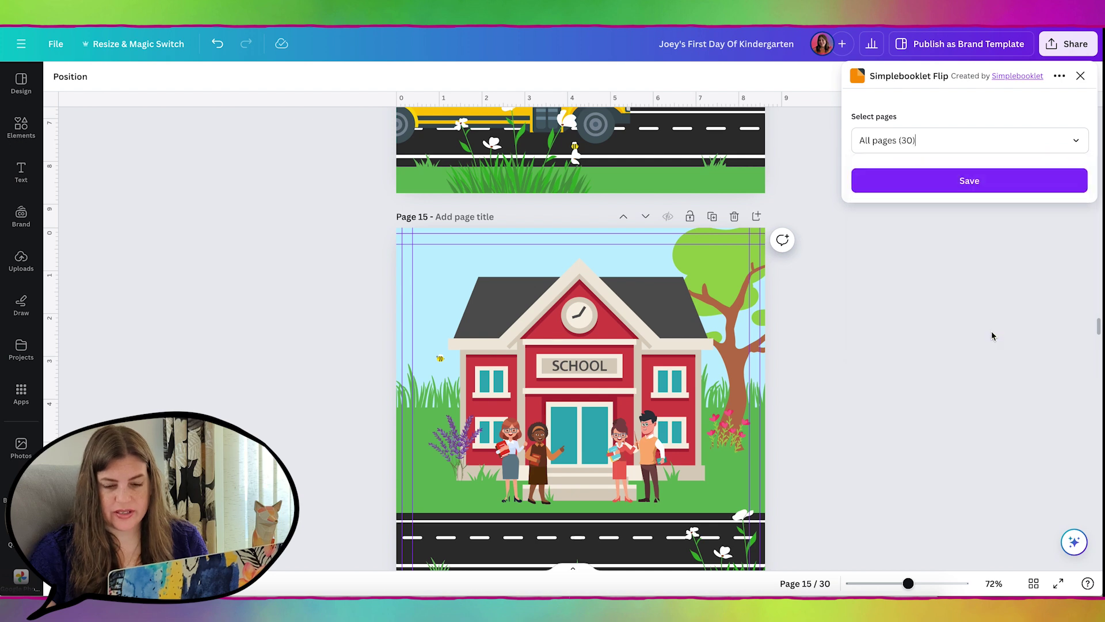
left_click(988, 186)
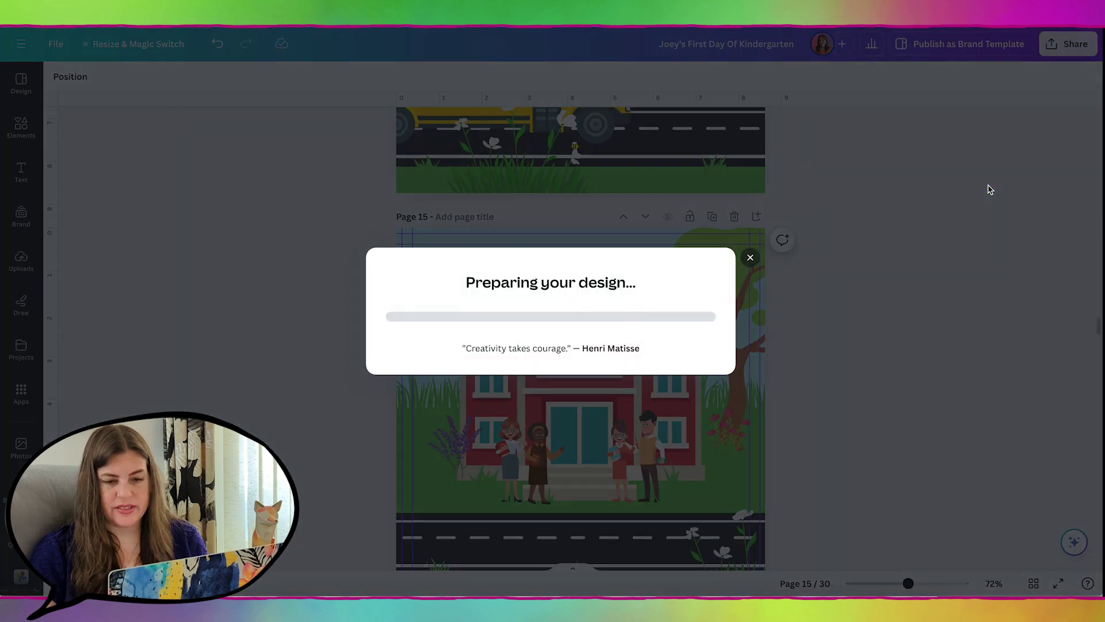
- Open the saved booklet in Simplebooklet Flip, turn forward past the bus spread, and return to the Canva design
left_click(542, 363)
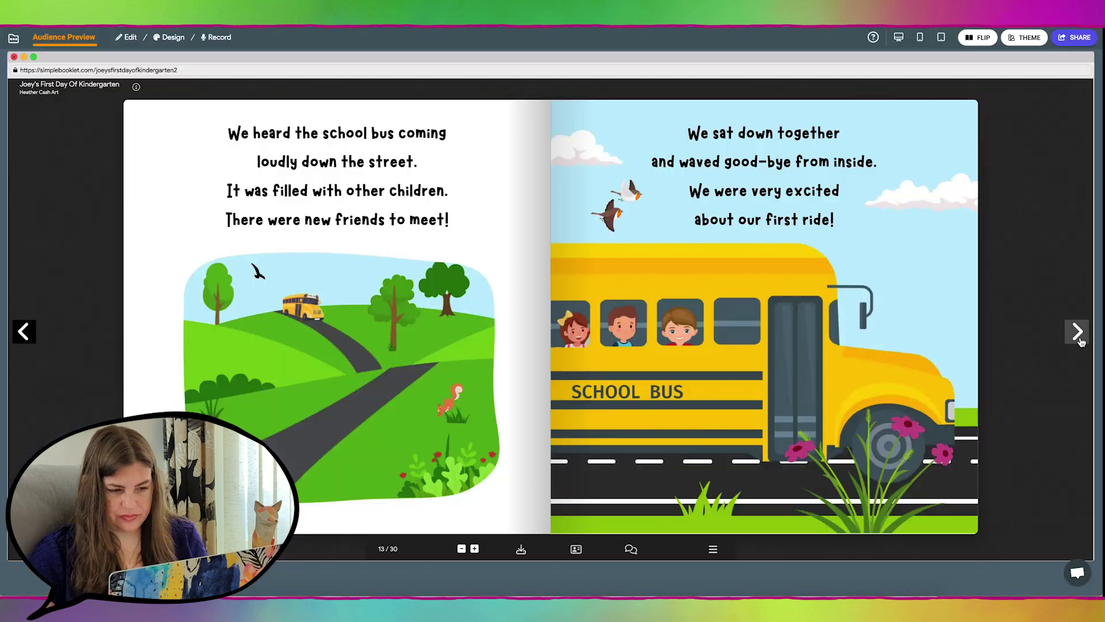
left_click(1077, 332)
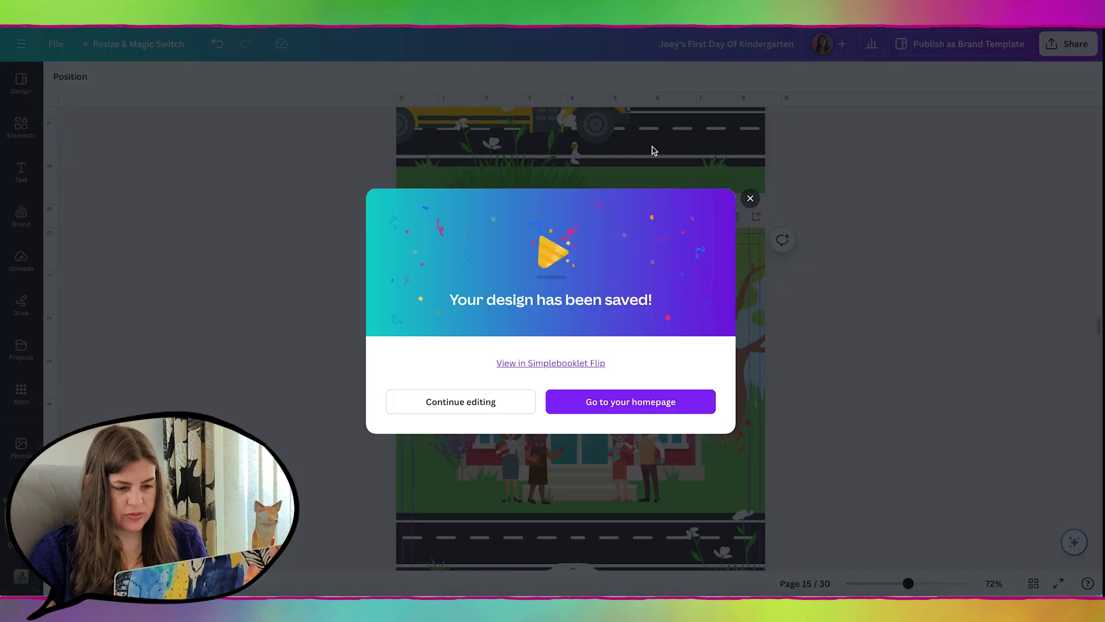
left_click(751, 198)
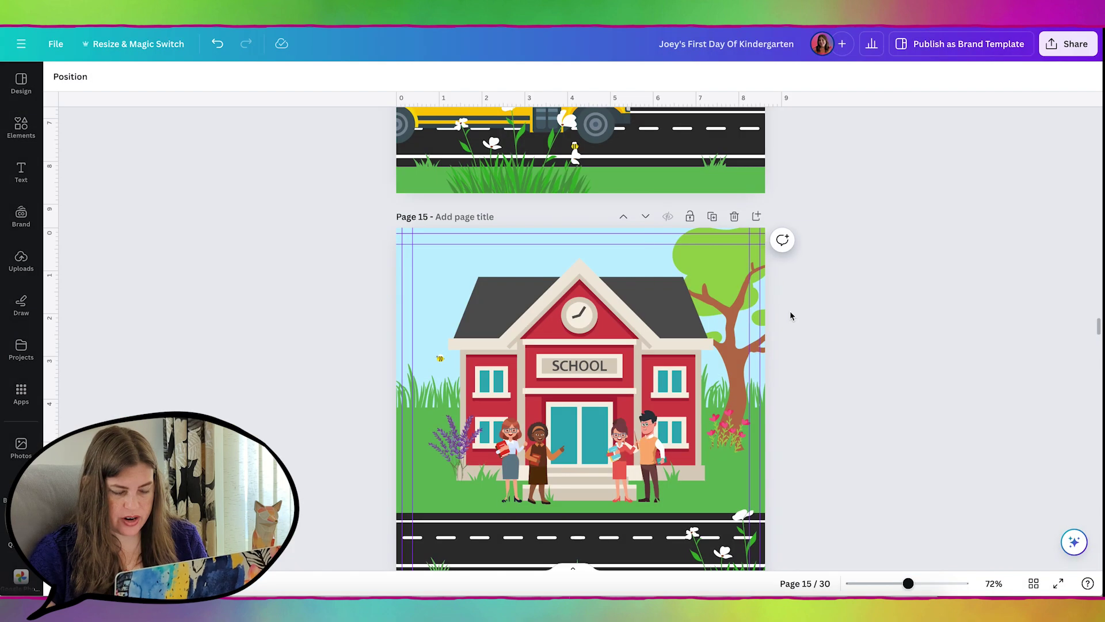
- Shrink the soccer ball on the grass of page 14
scroll(790, 316, "up", 5)
left_click(709, 294)
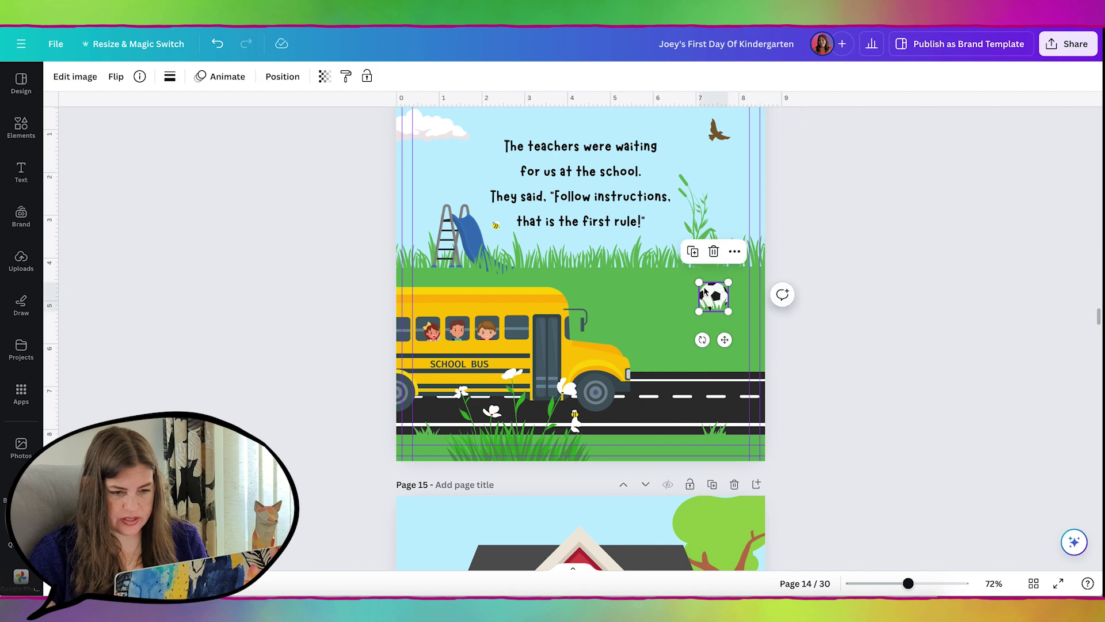
left_click_drag(699, 282, 704, 299)
scroll(748, 259, "down", 2)
- Save the updated design to Simplebooklet Flip again, including all pages
left_click(1071, 46)
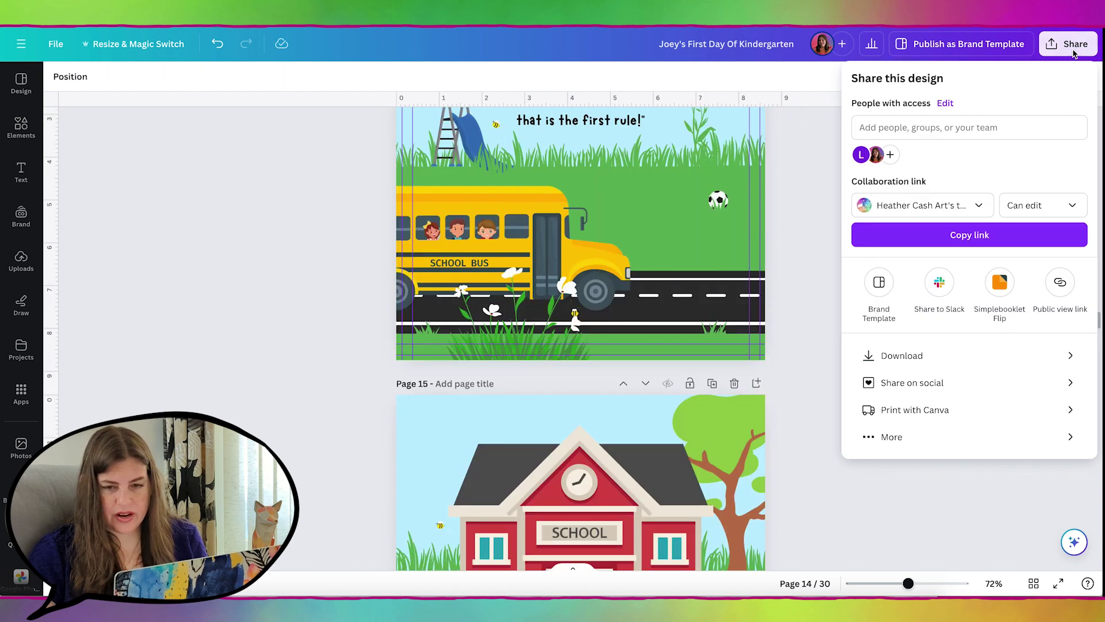
left_click(999, 283)
left_click(978, 140)
type("1-10")
left_click(964, 176)
left_click(976, 321)
left_click(974, 180)
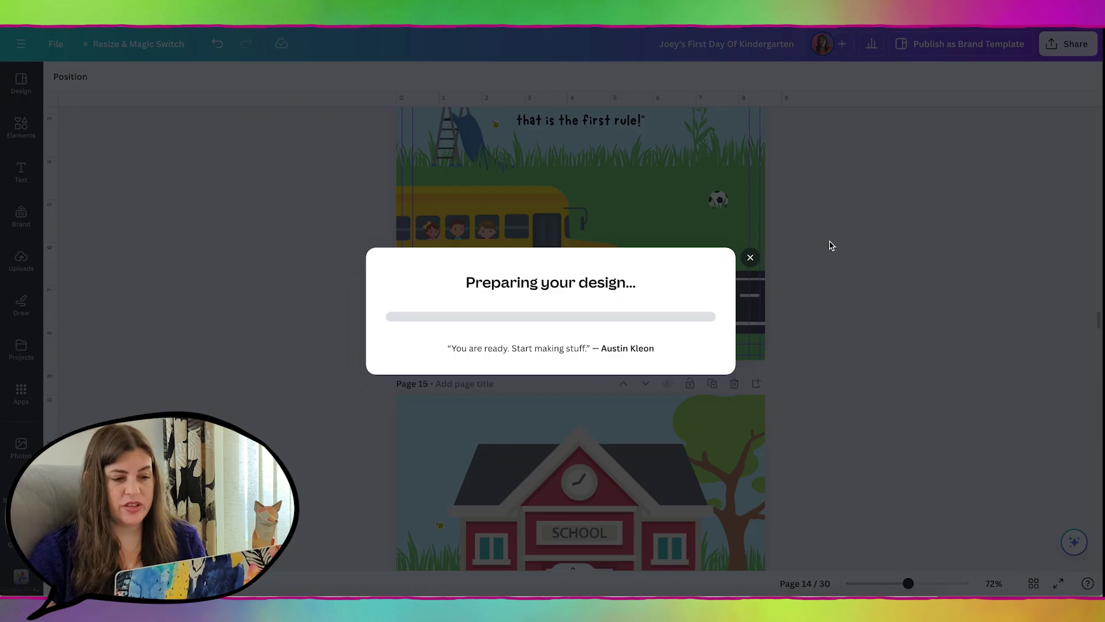